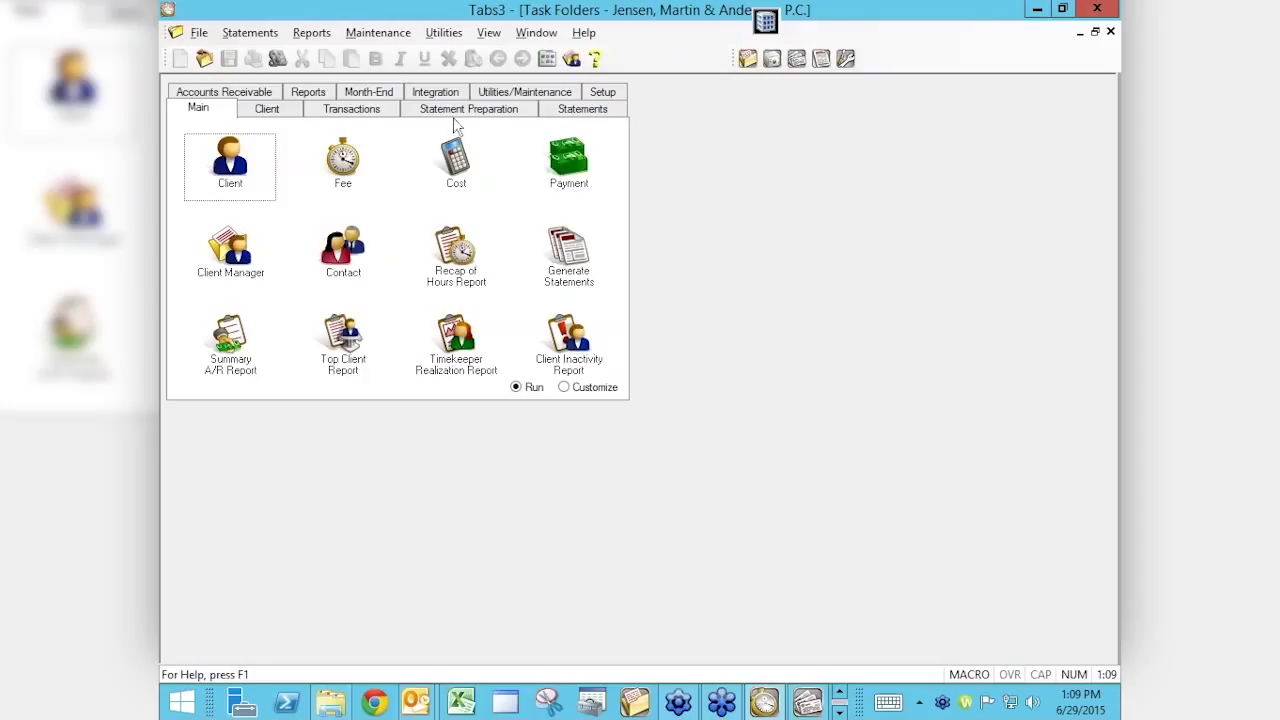
Step: Open the Client Rate Report from the client setup reports
click(308, 95)
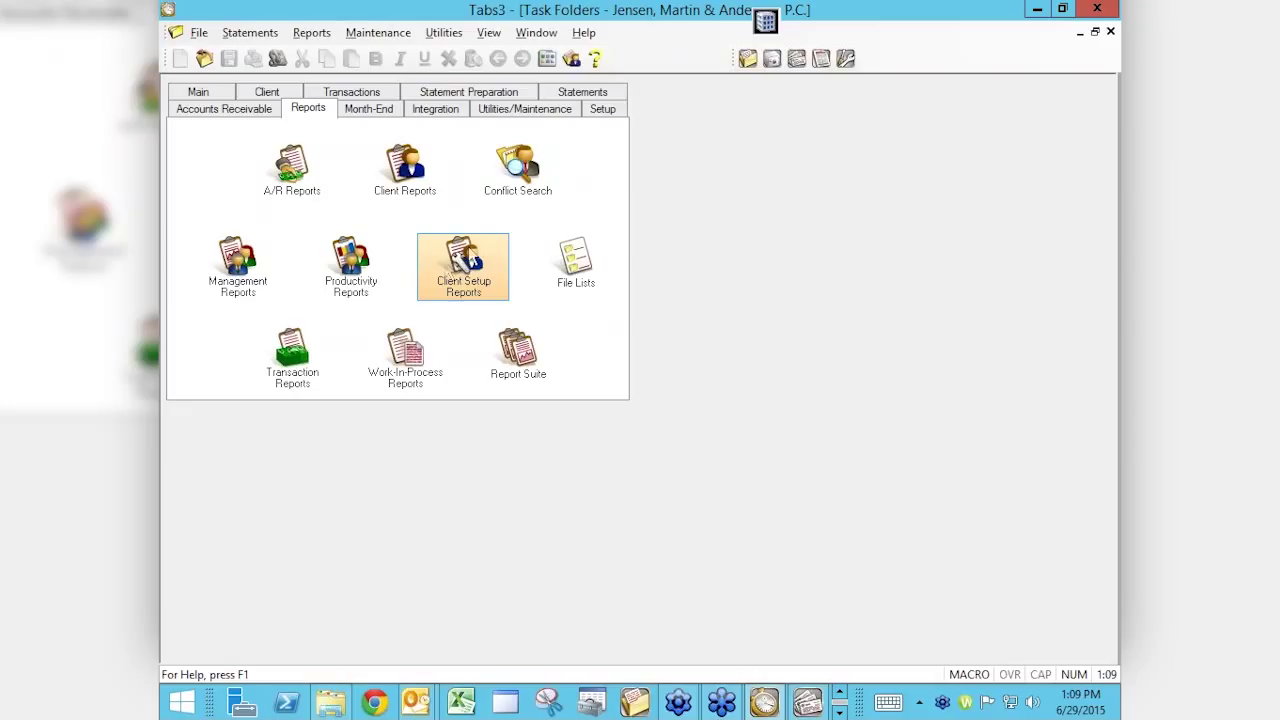
click(466, 270)
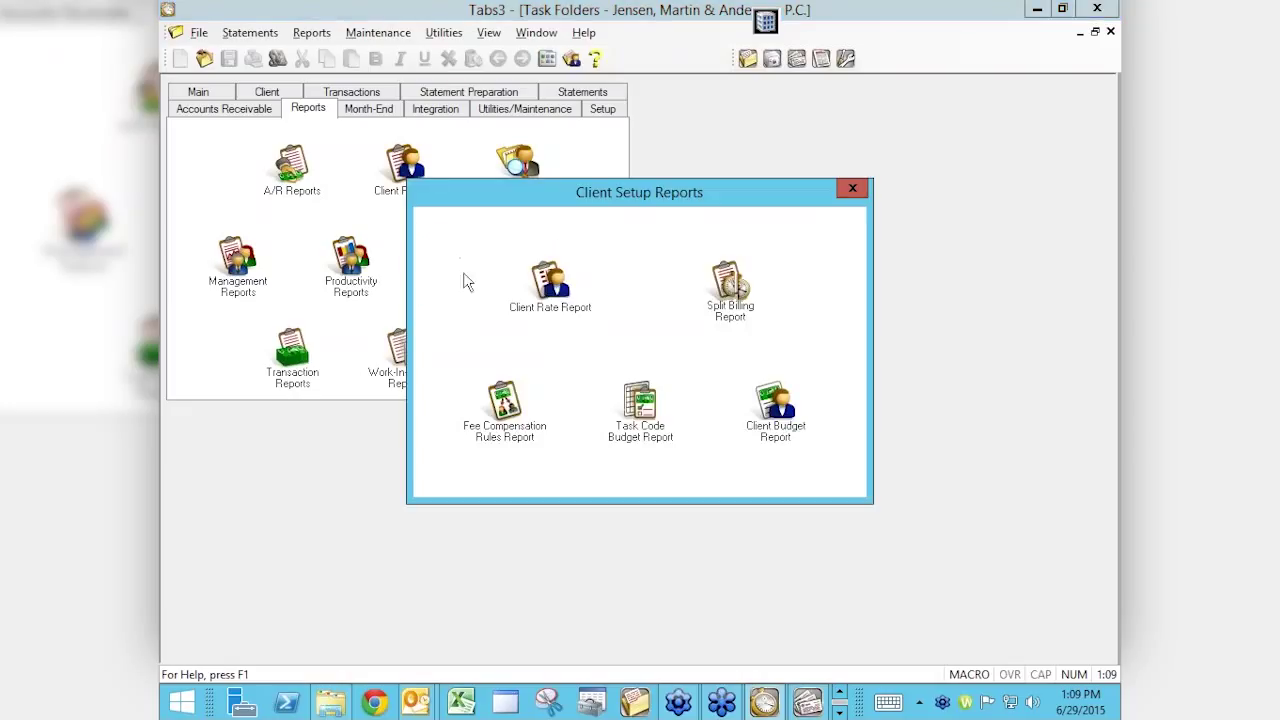
click(548, 287)
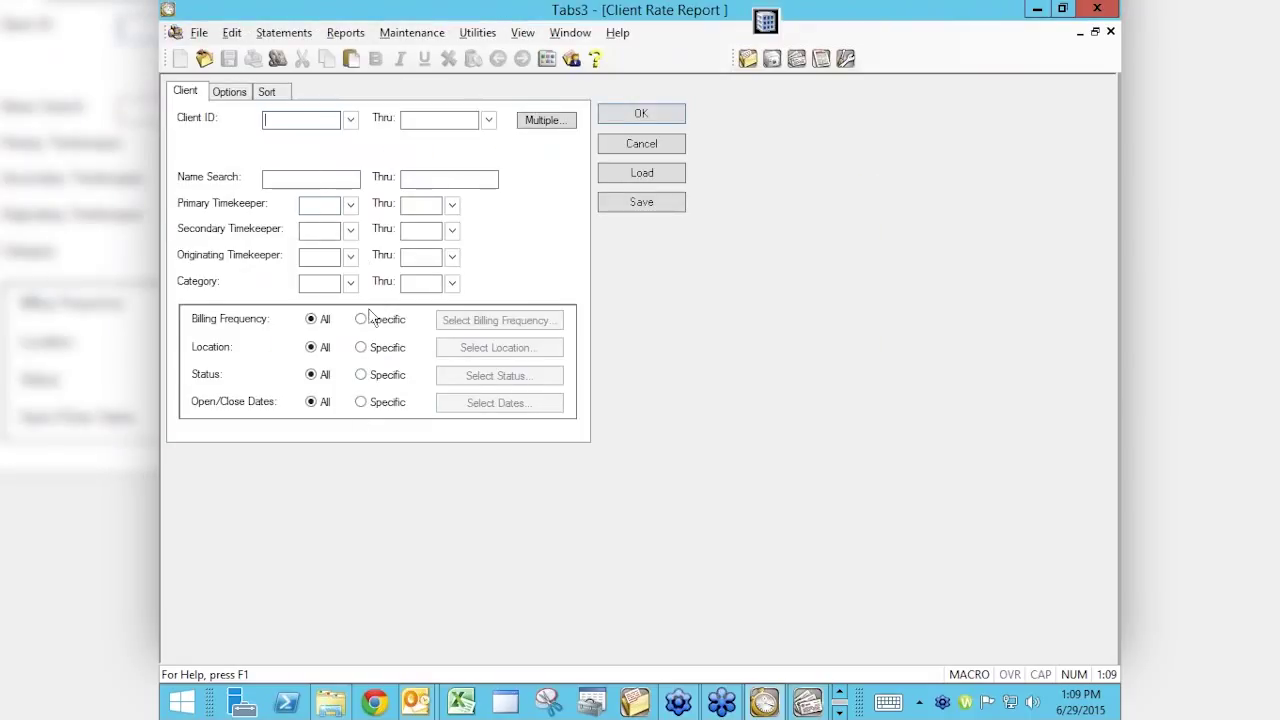
Step: Review the rate options, set the Client Rate Report's order to None, and preview the report
click(230, 94)
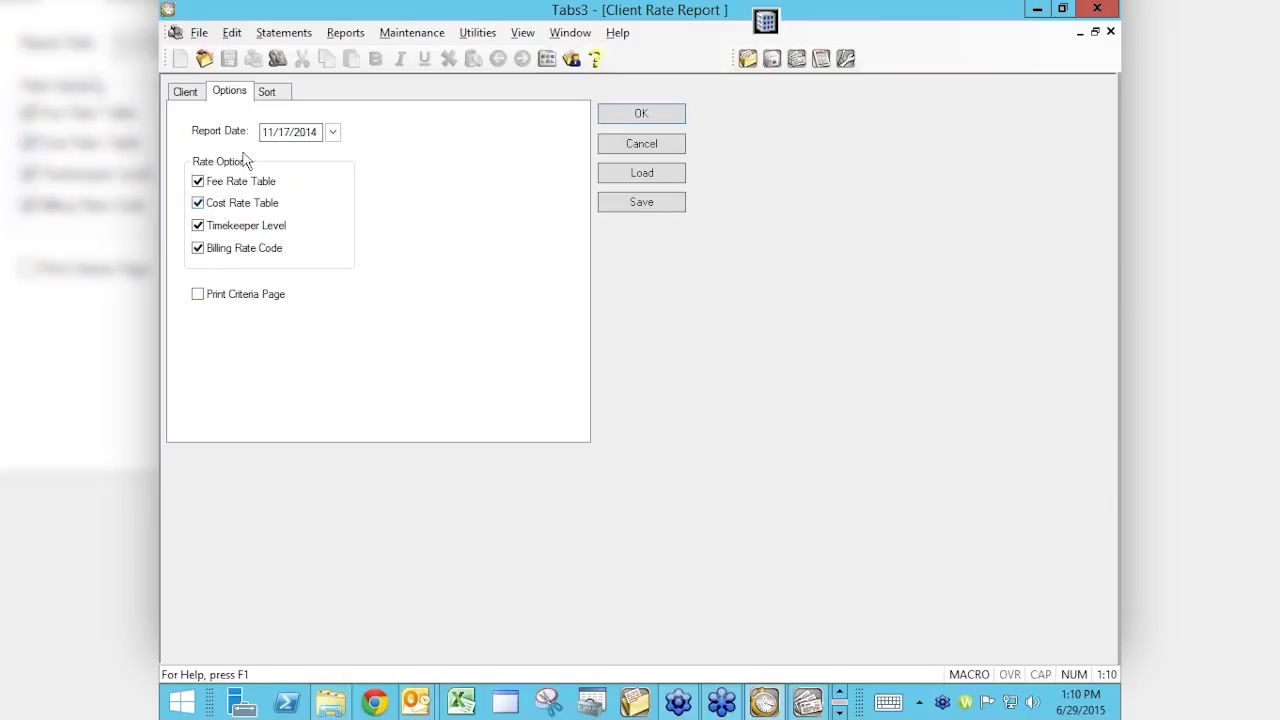
click(269, 97)
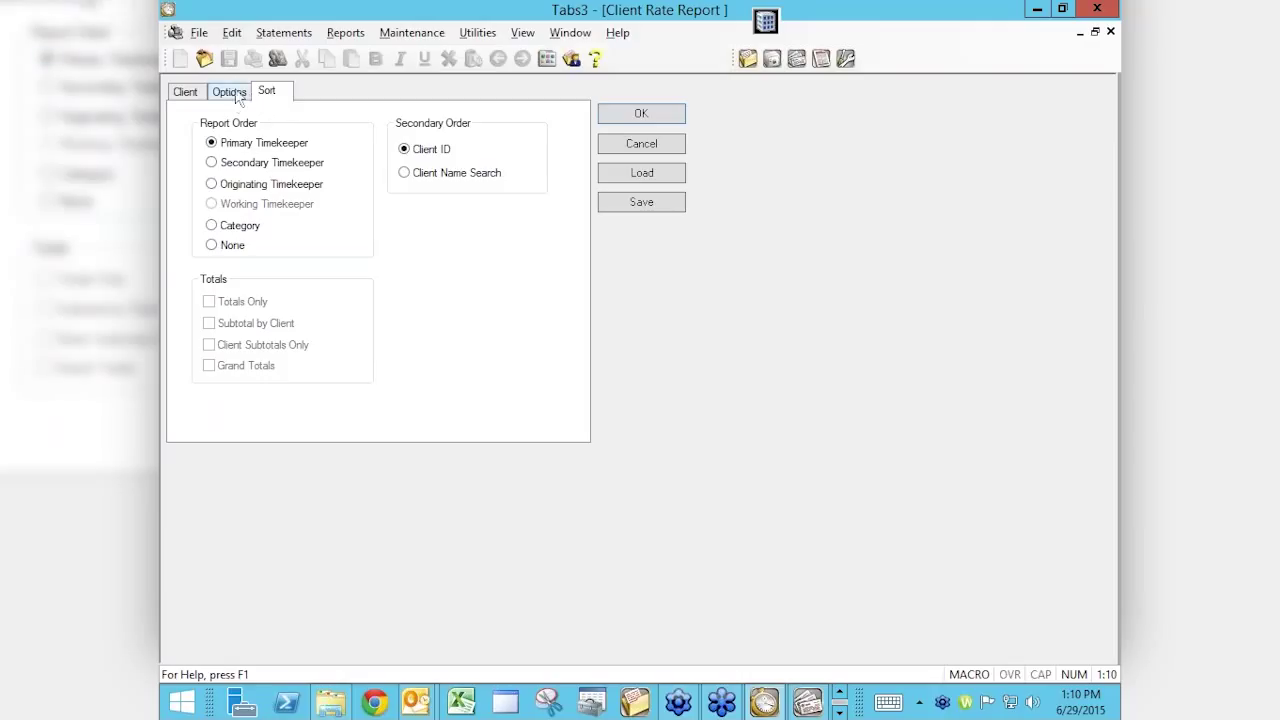
click(232, 94)
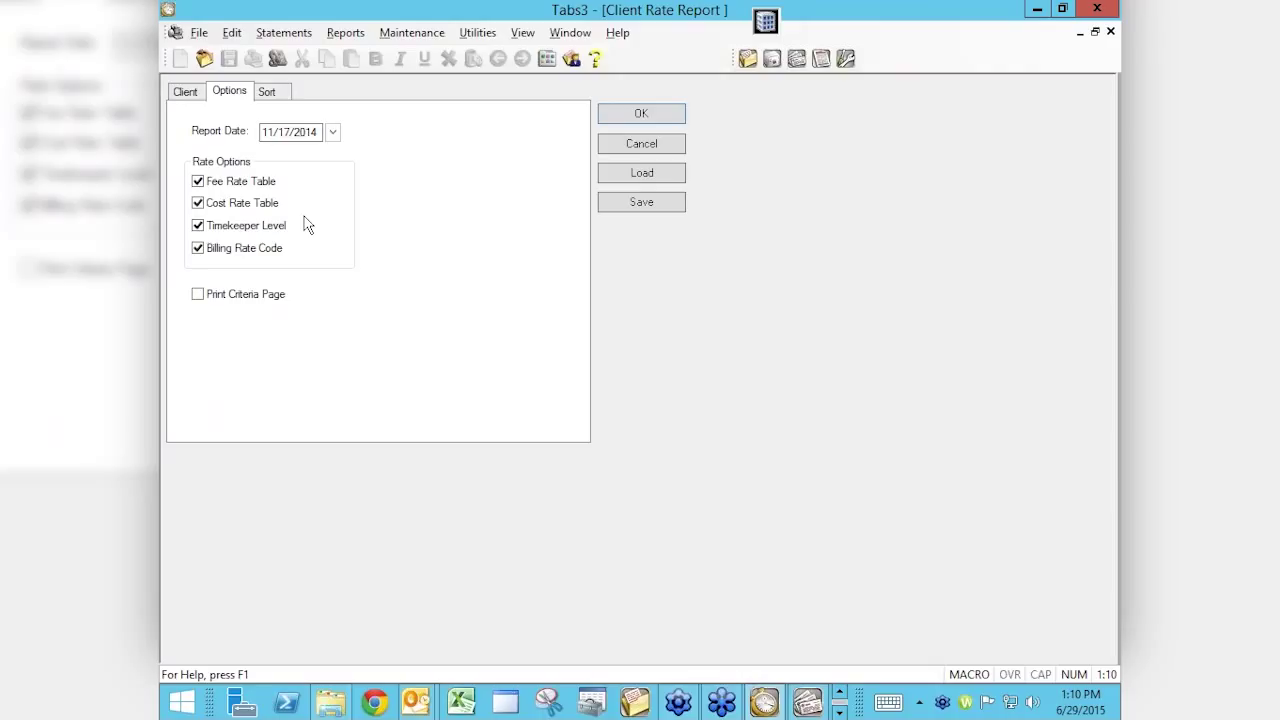
click(280, 96)
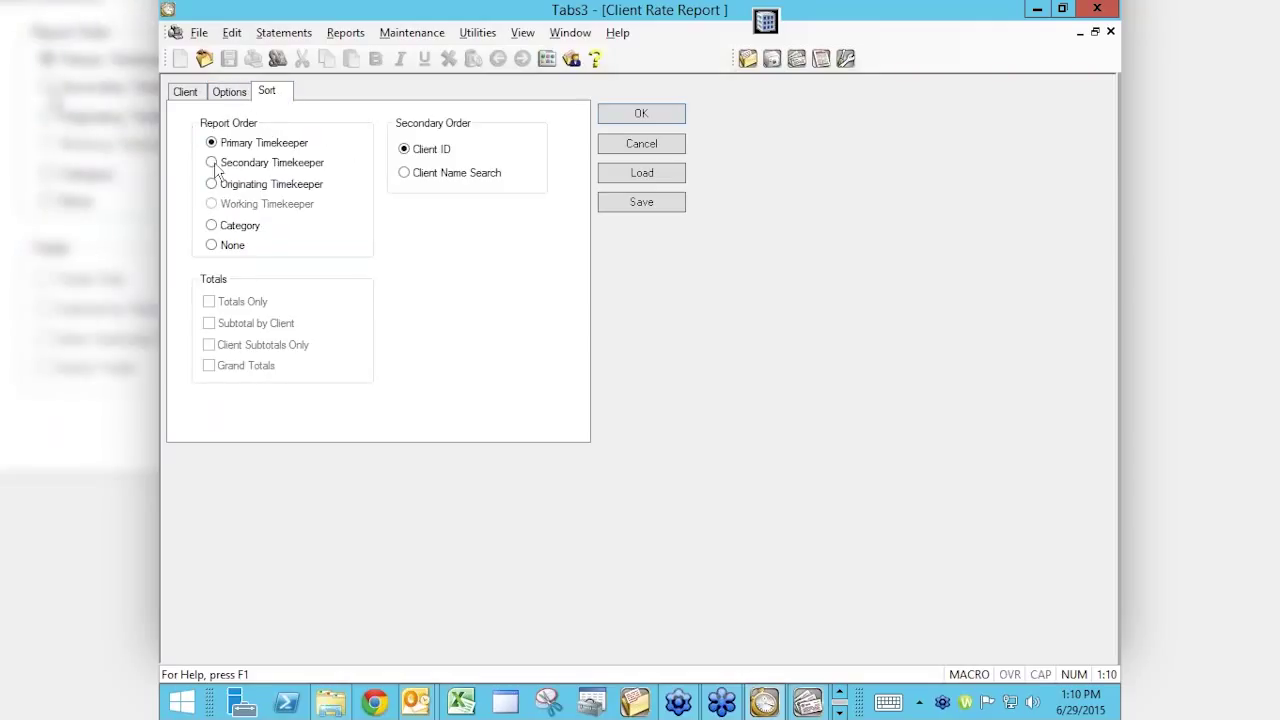
click(211, 246)
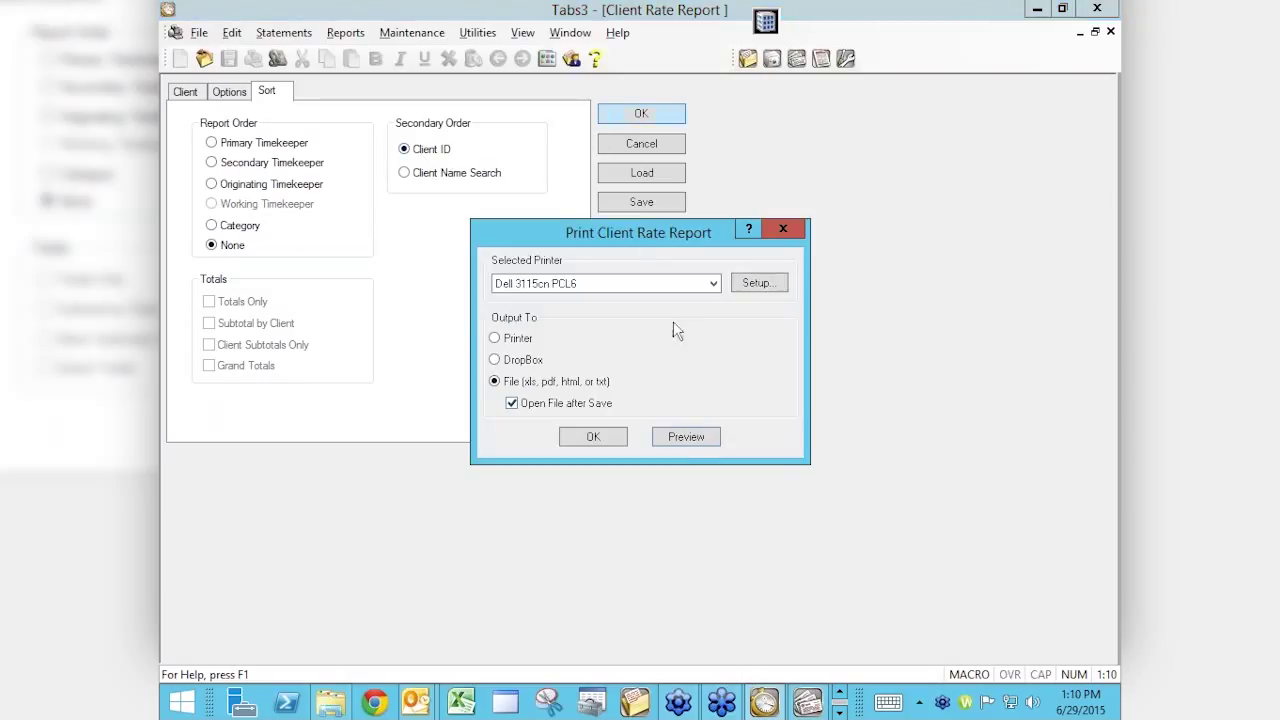
click(684, 441)
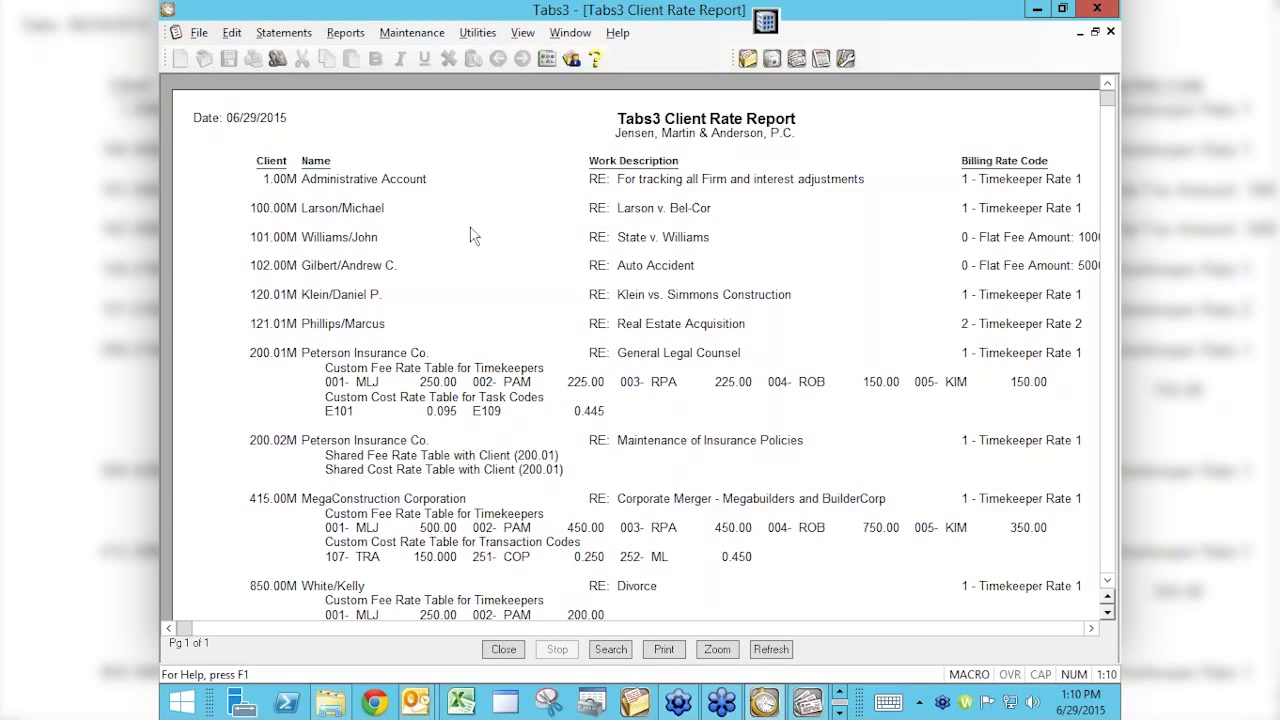
Step: Examine the billing rate codes and the custom fee and cost rate tables listed for each client in the report
click(1091, 628)
click(1091, 628)
click(1091, 628)
click(1091, 628)
click(1091, 628)
click(1091, 628)
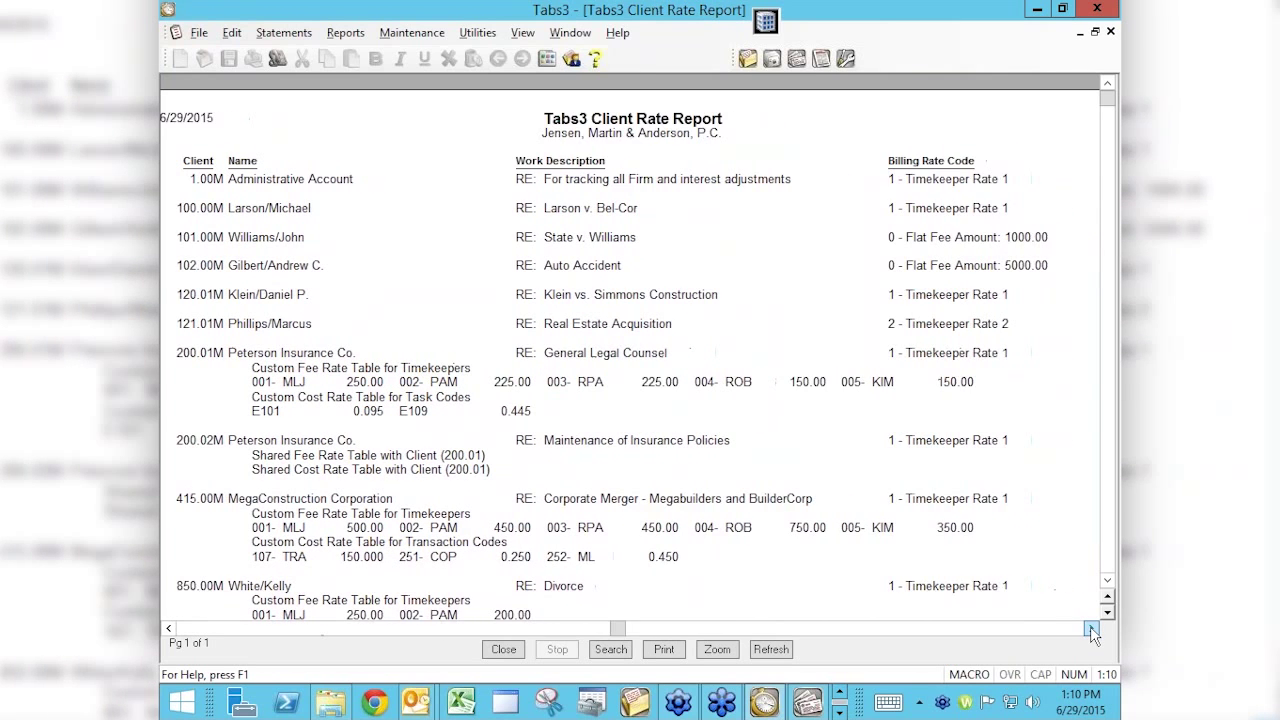
click(1091, 628)
click(1091, 628)
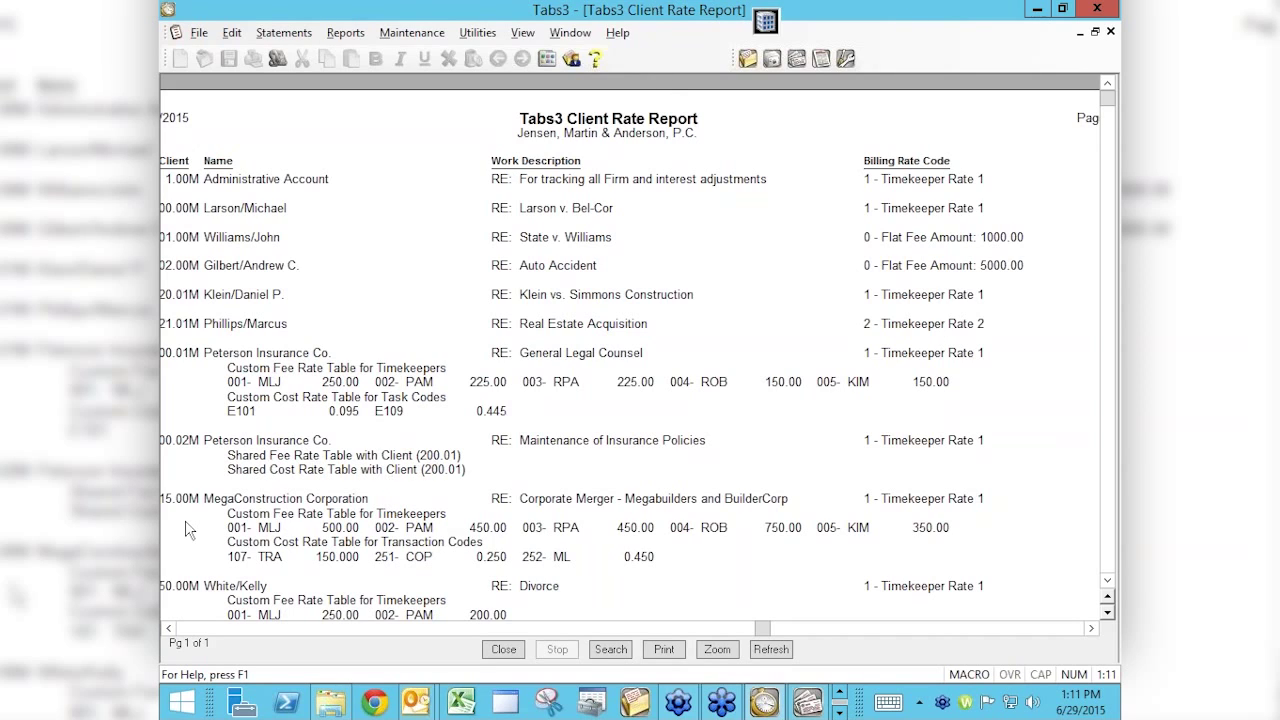
click(168, 628)
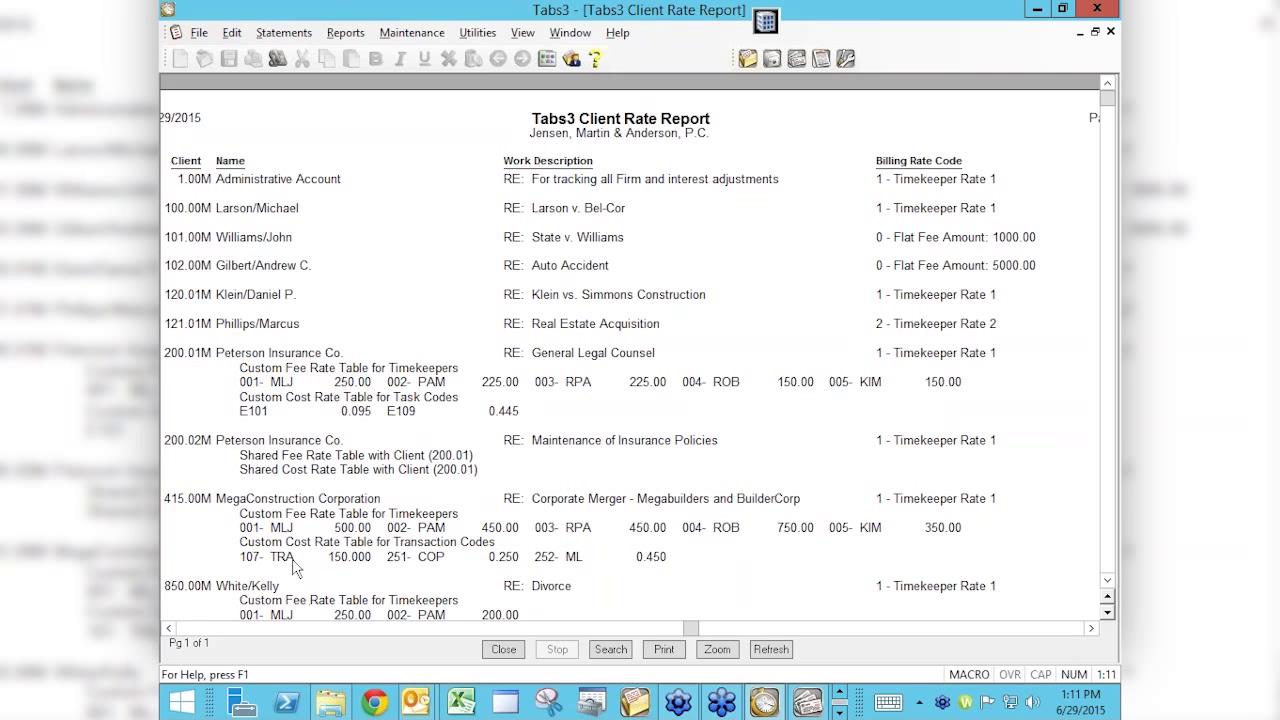
scroll(265, 440, down, 1)
scroll(270, 455, down, 6)
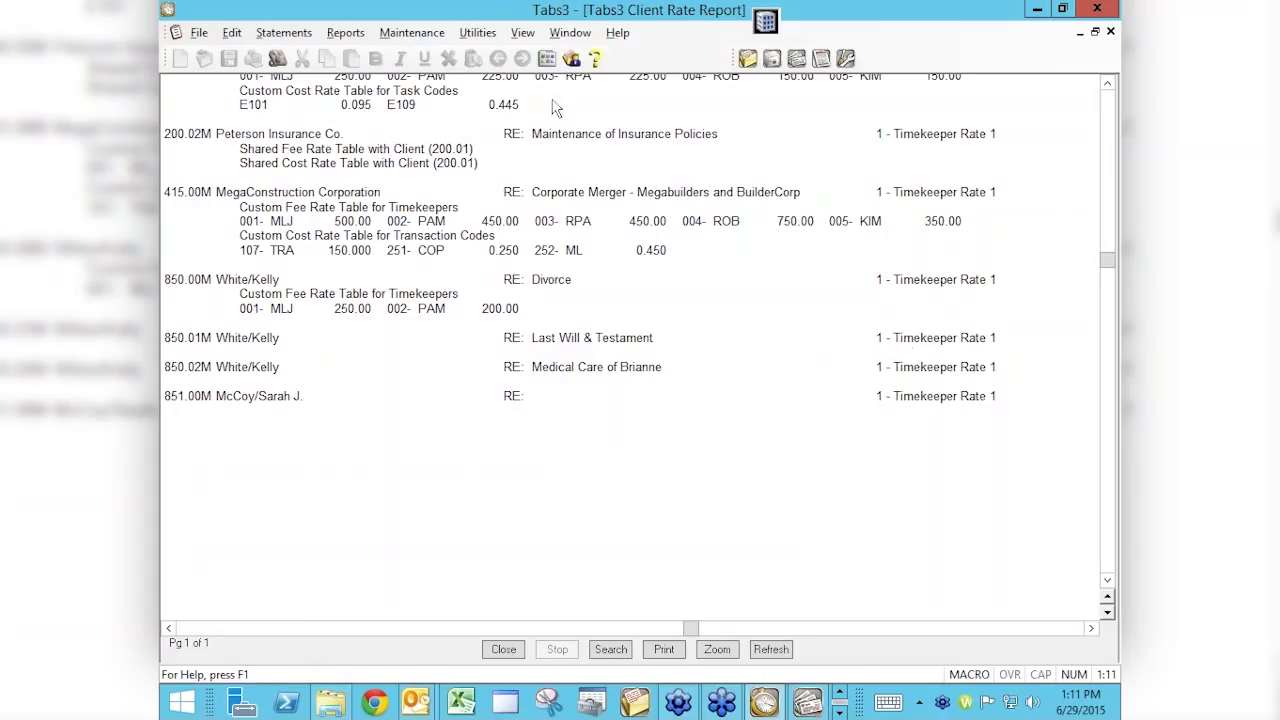
Step: View the rate settings in the Administrative Account's client information, and close the client window
click(547, 60)
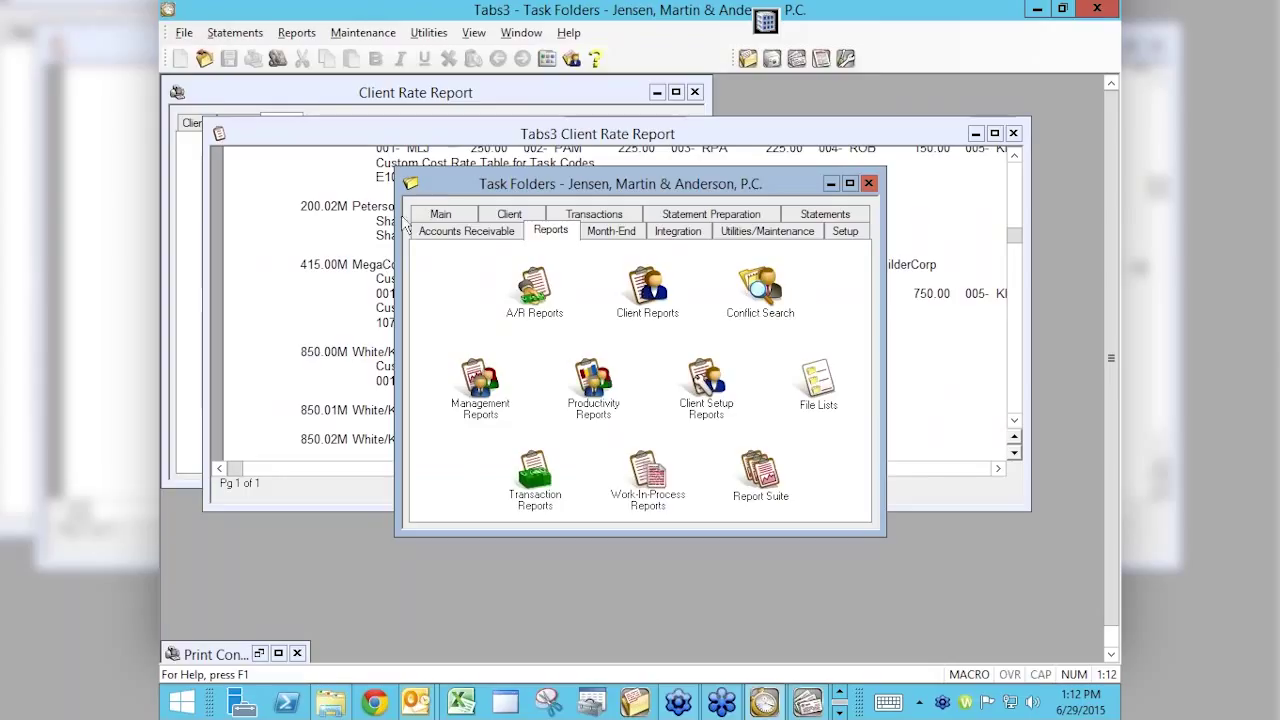
click(463, 214)
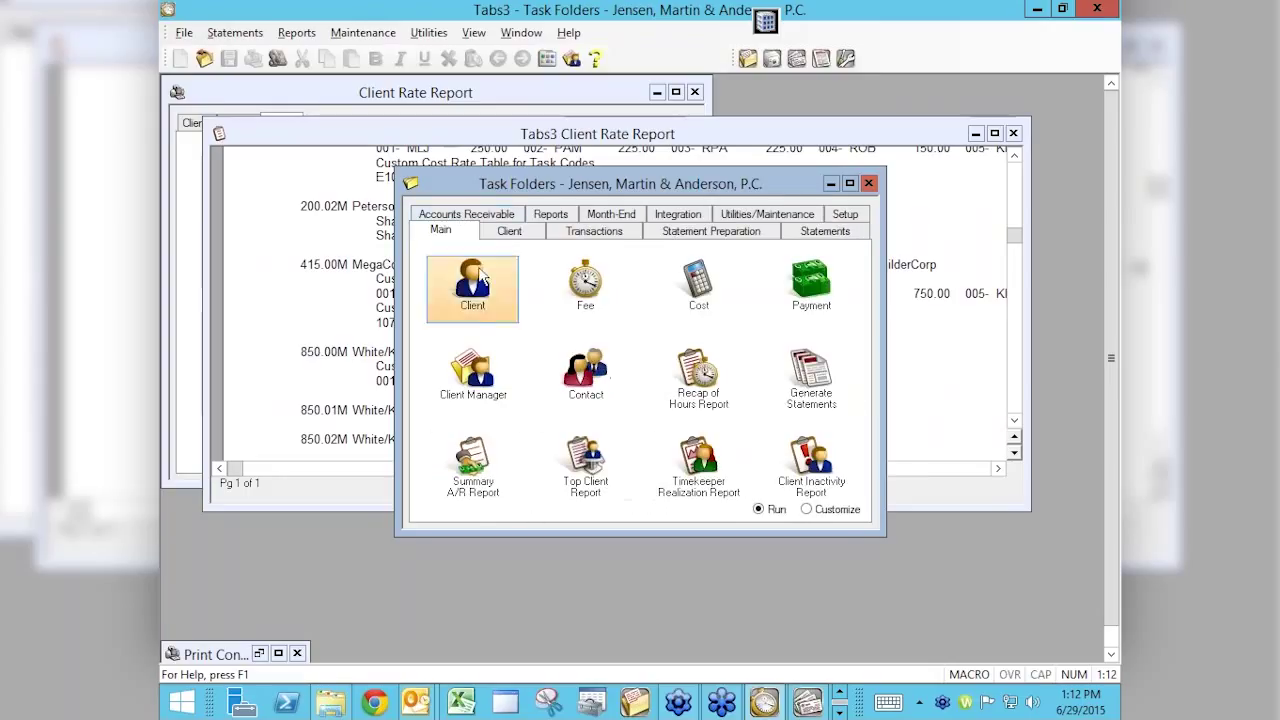
click(485, 289)
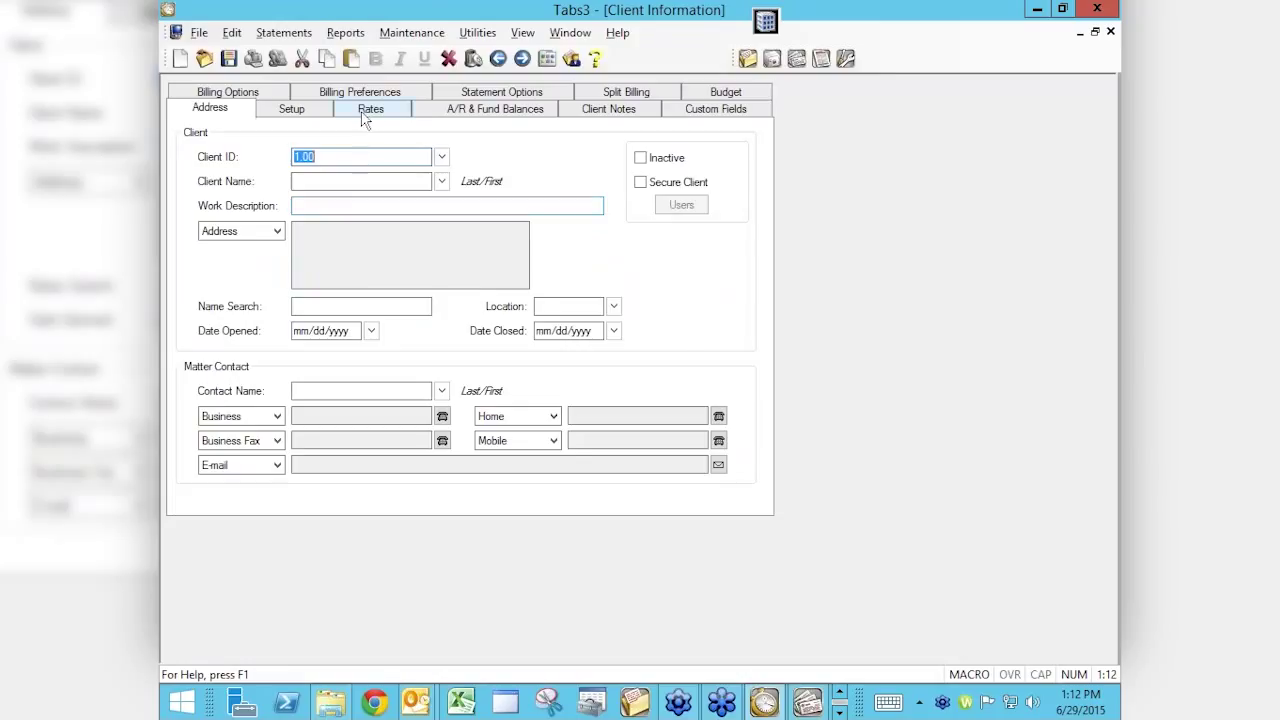
click(366, 112)
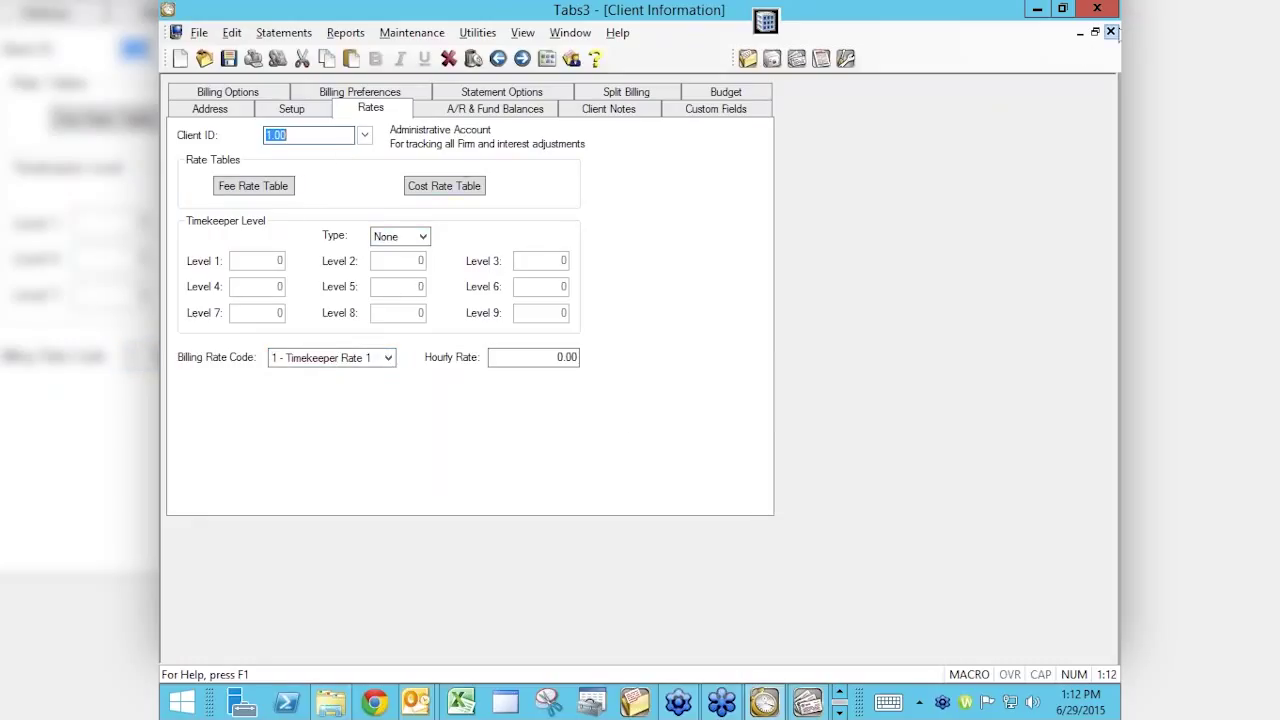
click(1111, 33)
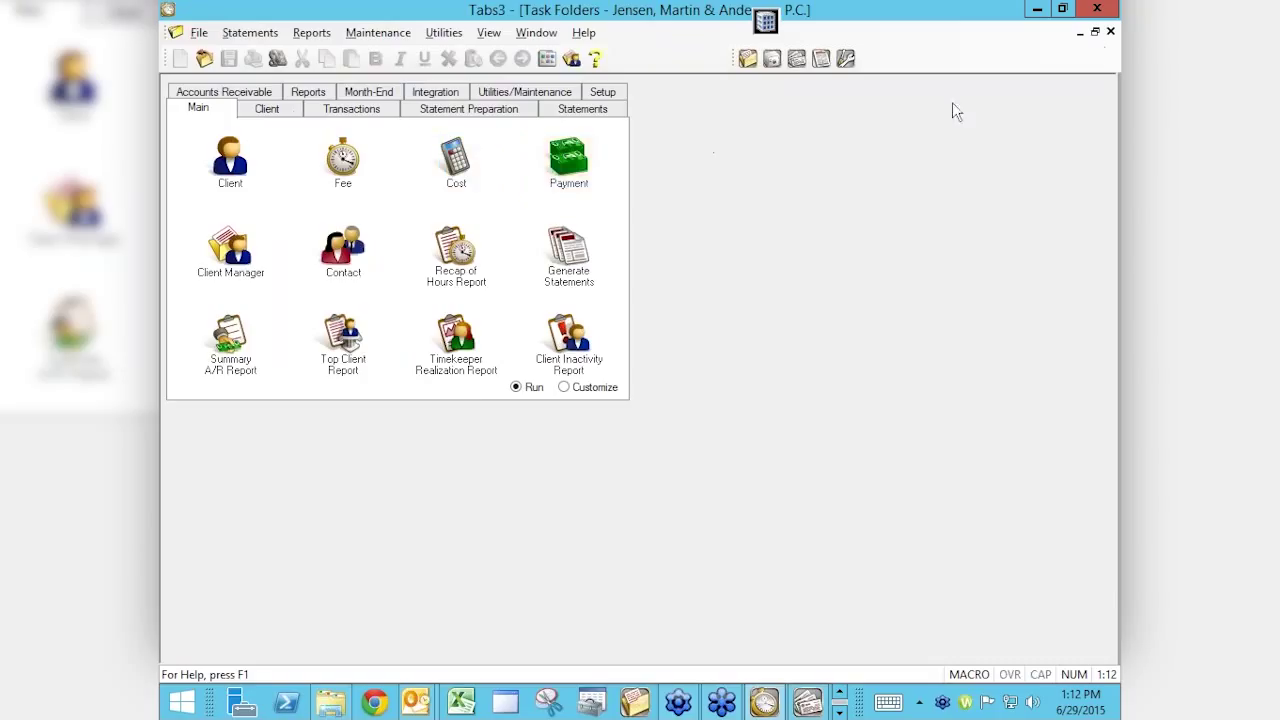
Step: Close the Client Rate Report preview and the report's setup window
click(1096, 35)
click(347, 171)
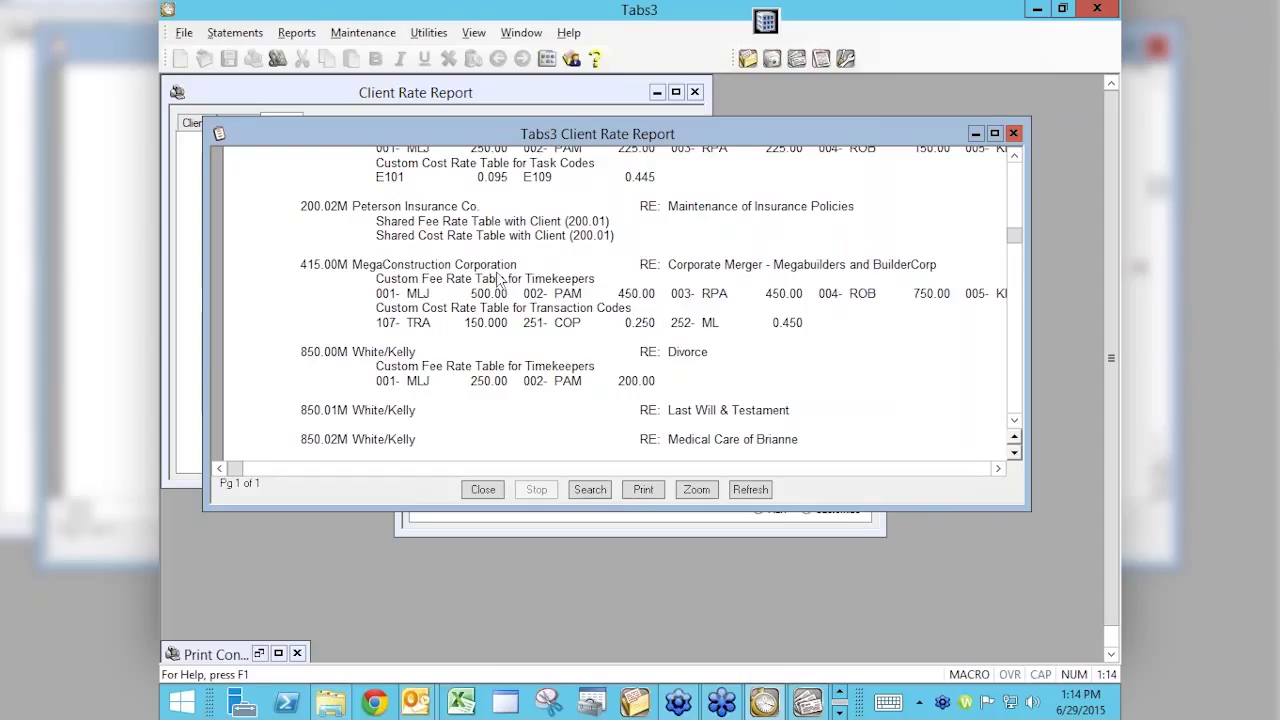
click(1013, 134)
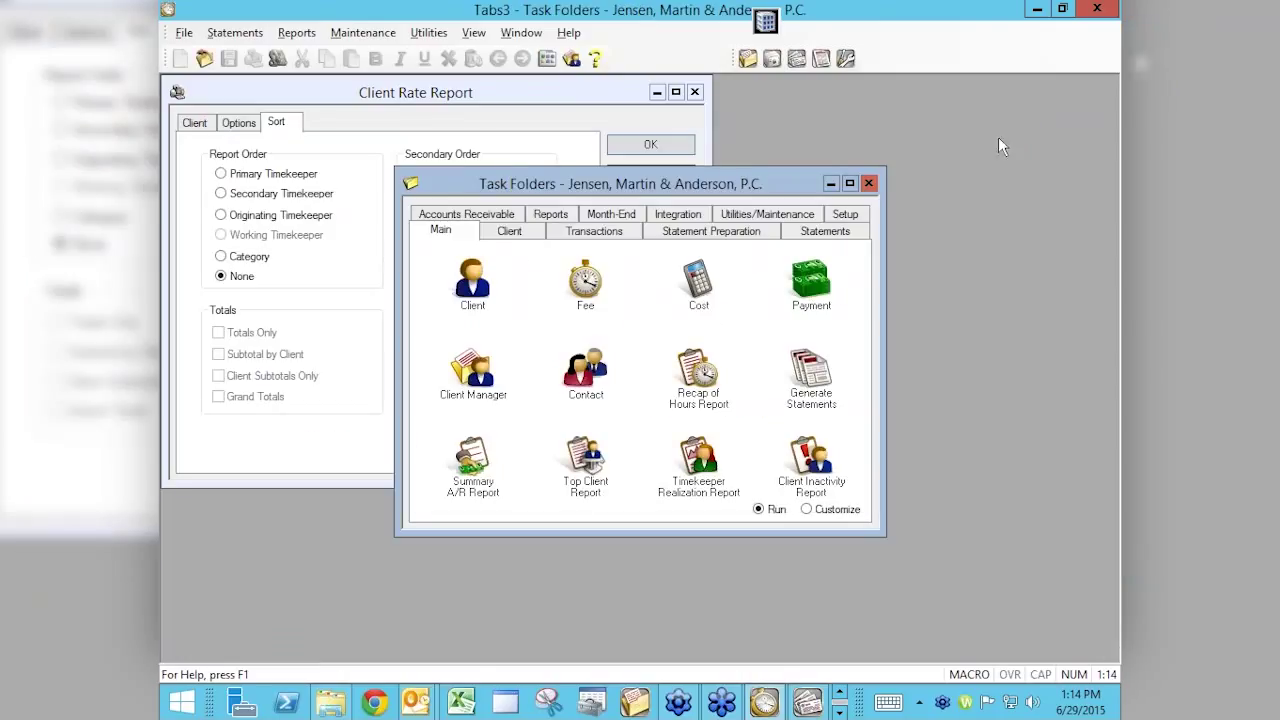
click(695, 92)
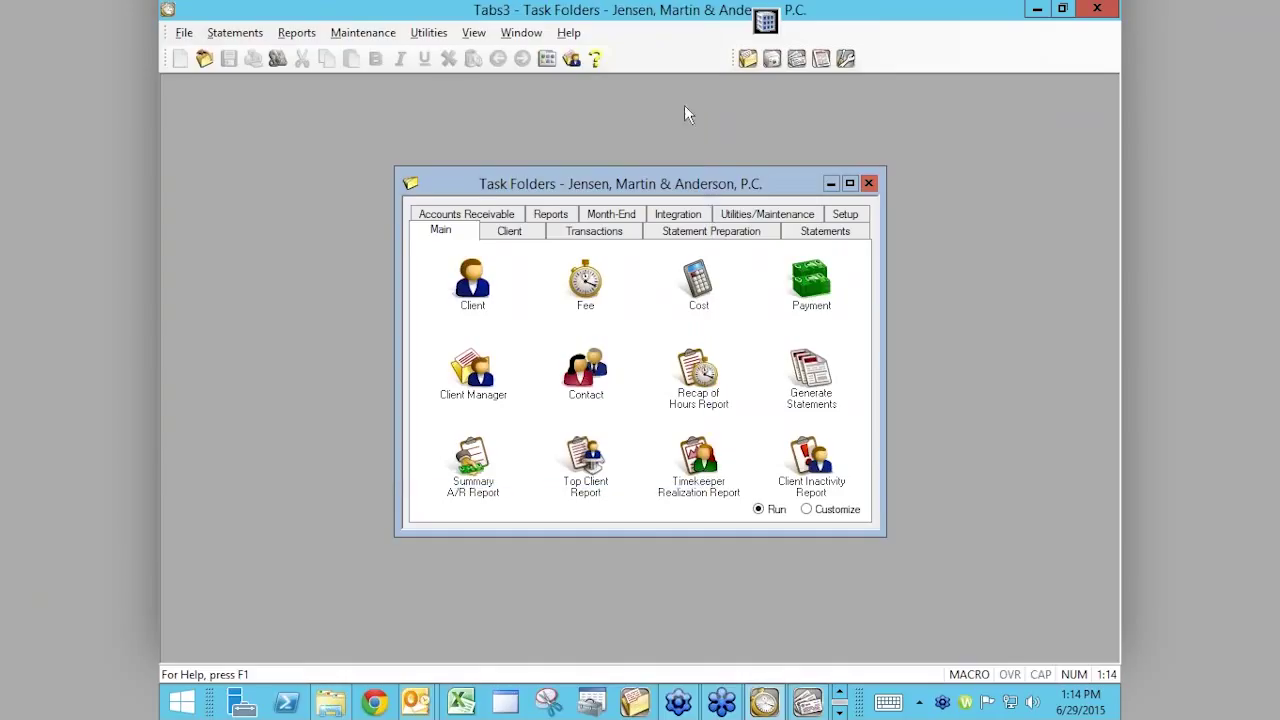
Step: Open the Transaction File List from the transaction reports
click(556, 218)
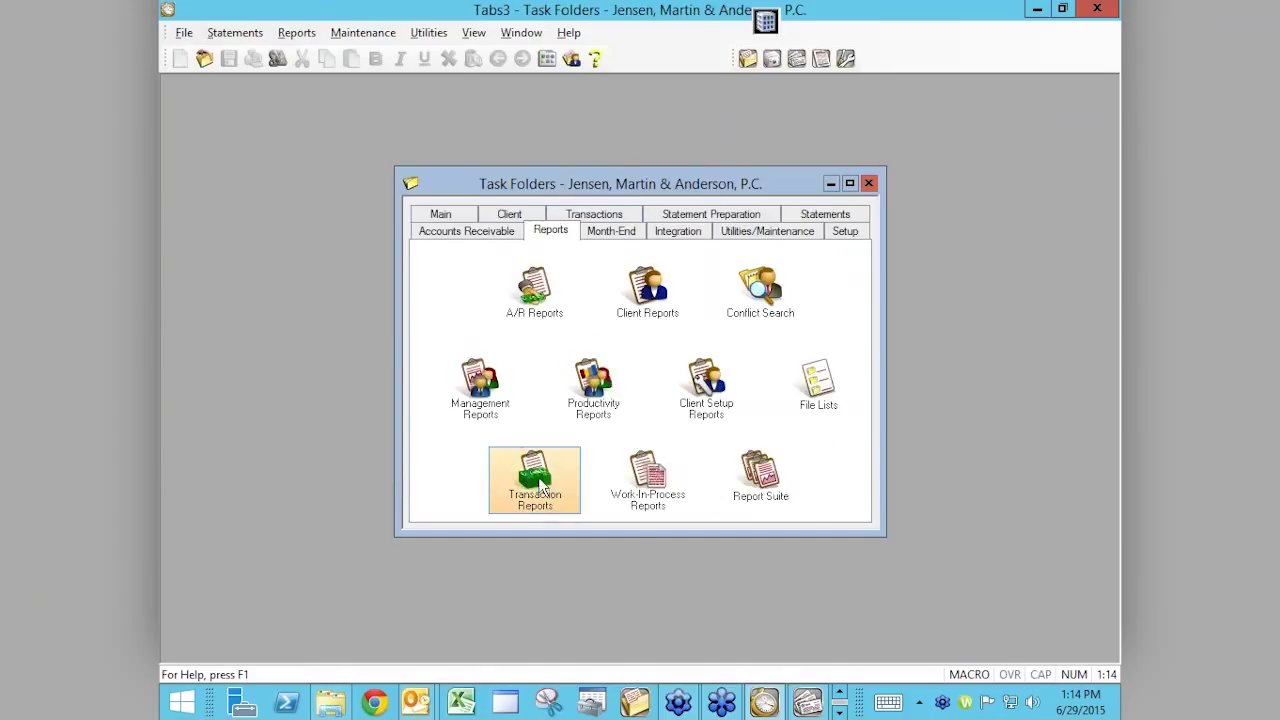
click(541, 487)
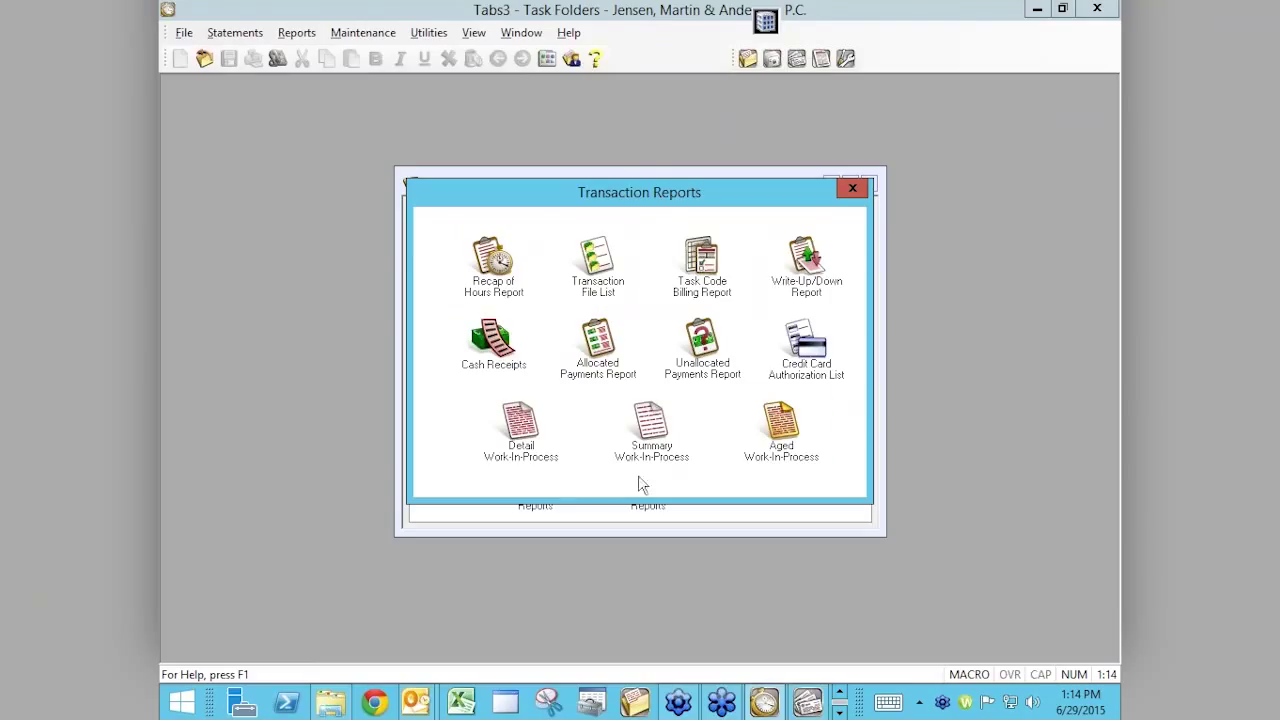
key(Escape)
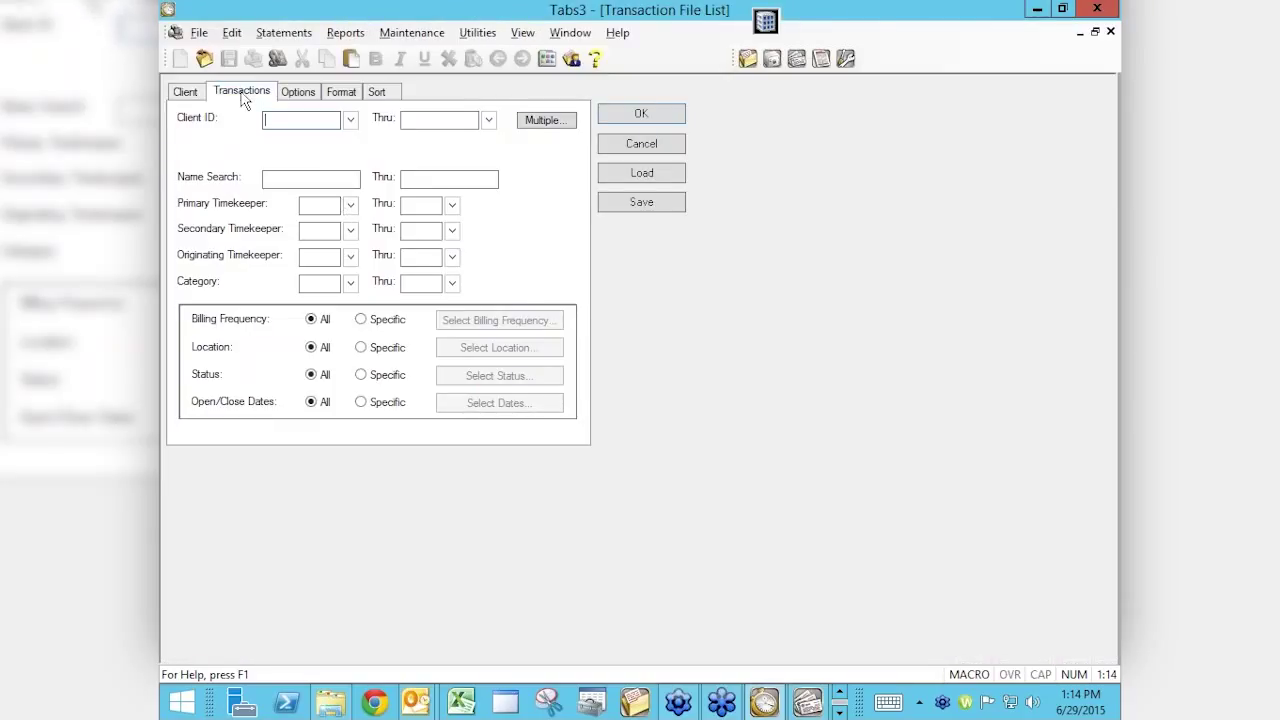
Step: Review the Transaction File List's transaction types, report options and included columns, and leave without running the report
click(241, 92)
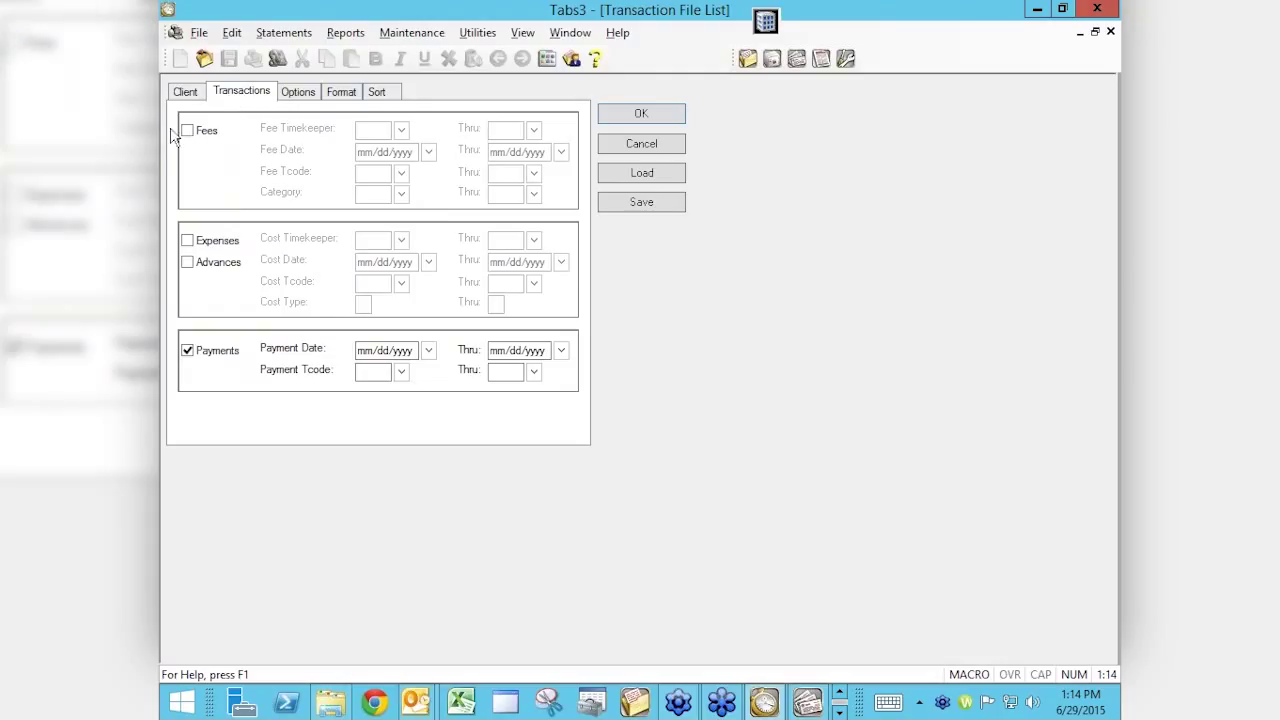
click(295, 94)
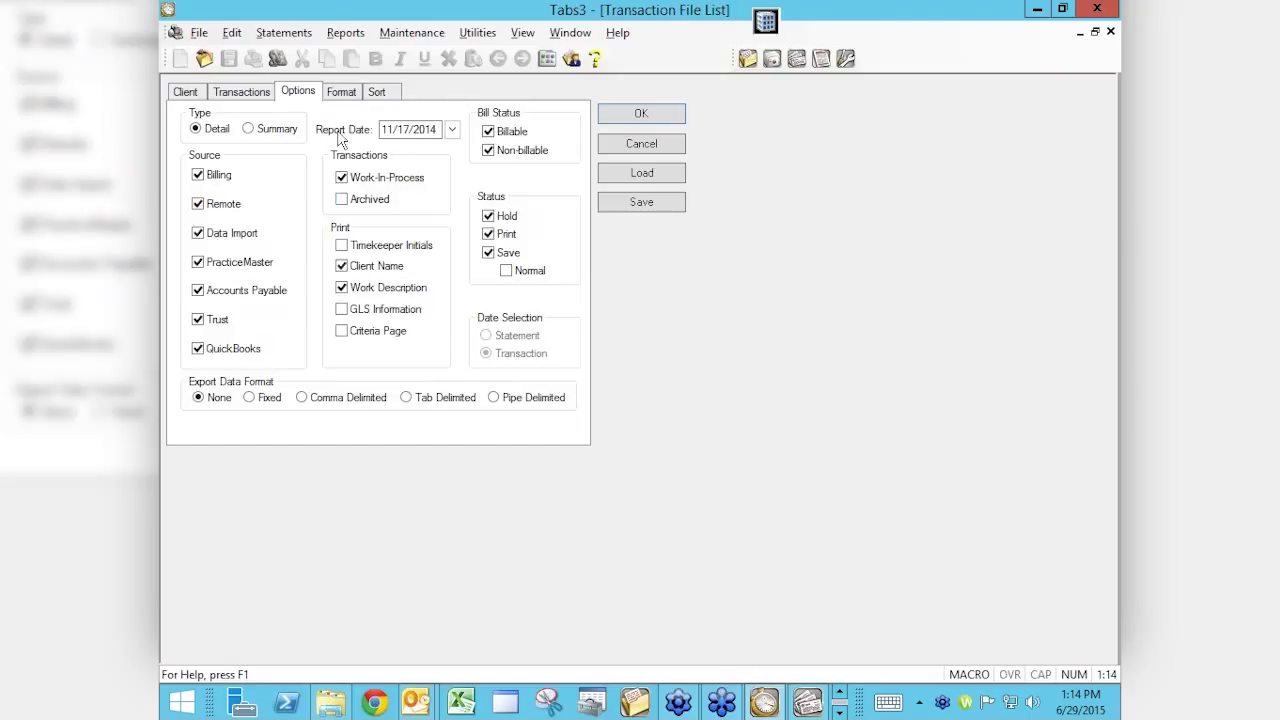
click(341, 92)
click(332, 247)
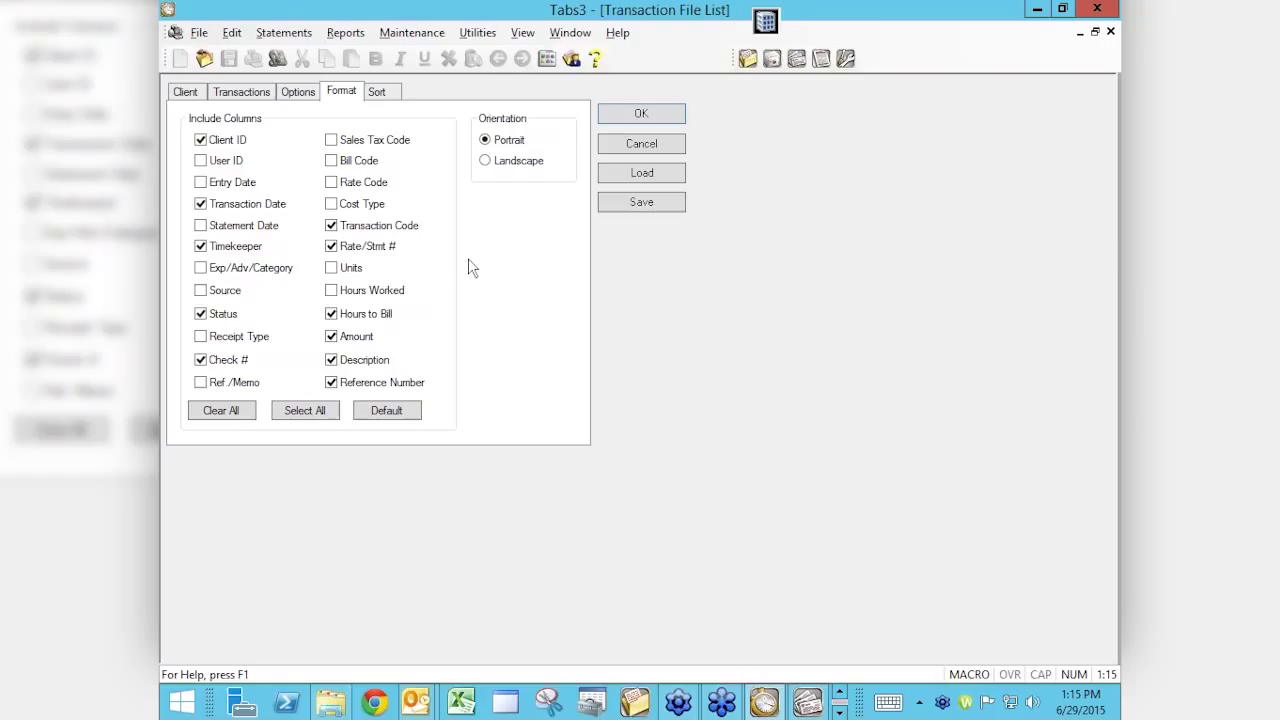
click(615, 150)
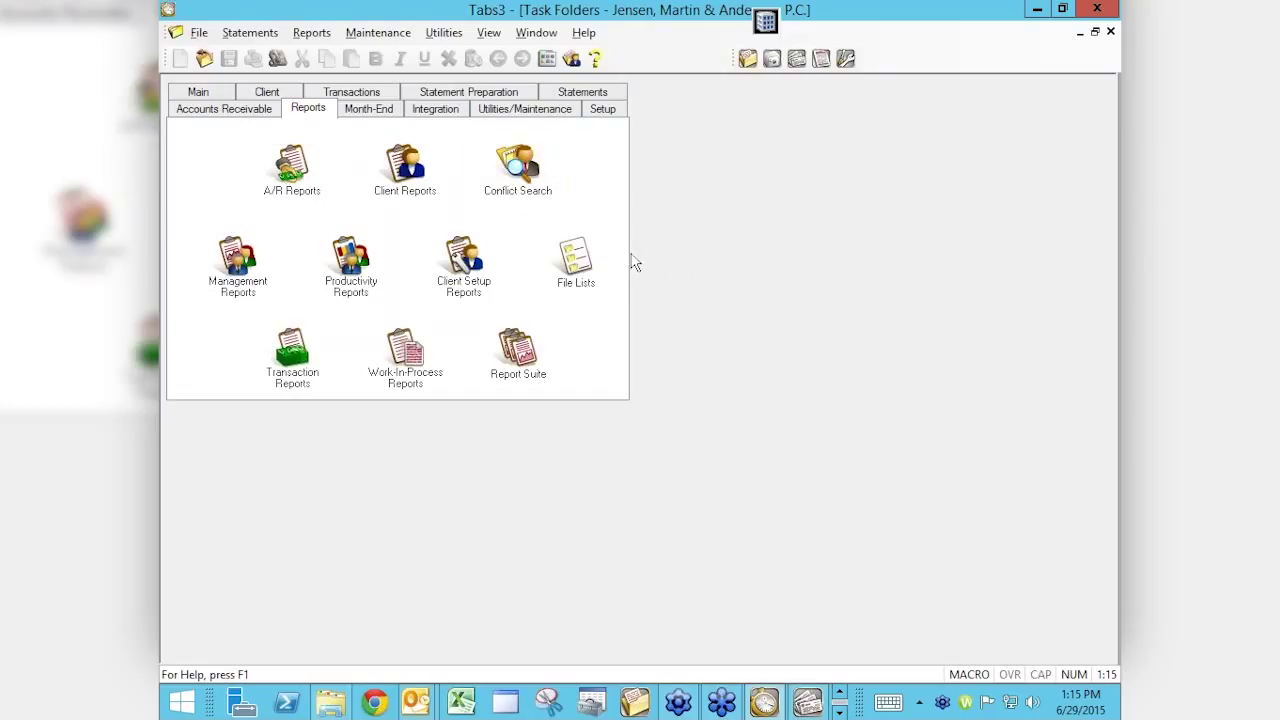
Step: Switch to PracticeMaster and get to its Task Folders
click(748, 60)
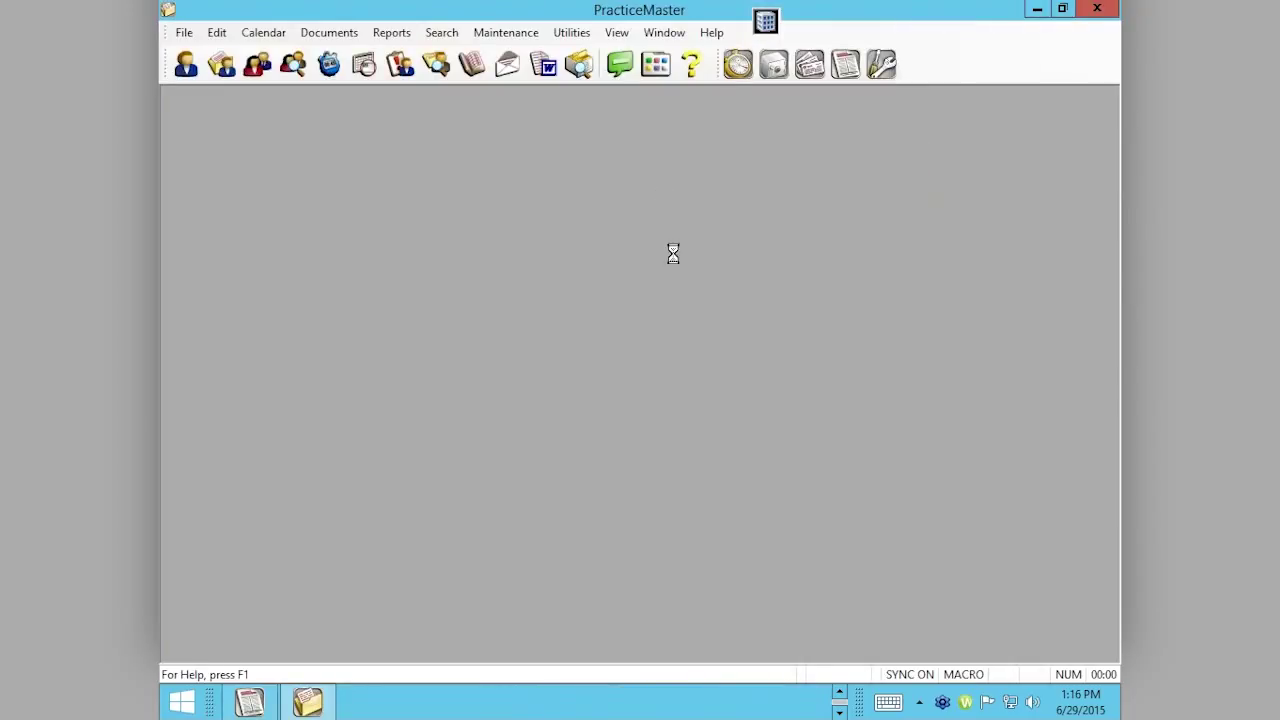
click(623, 407)
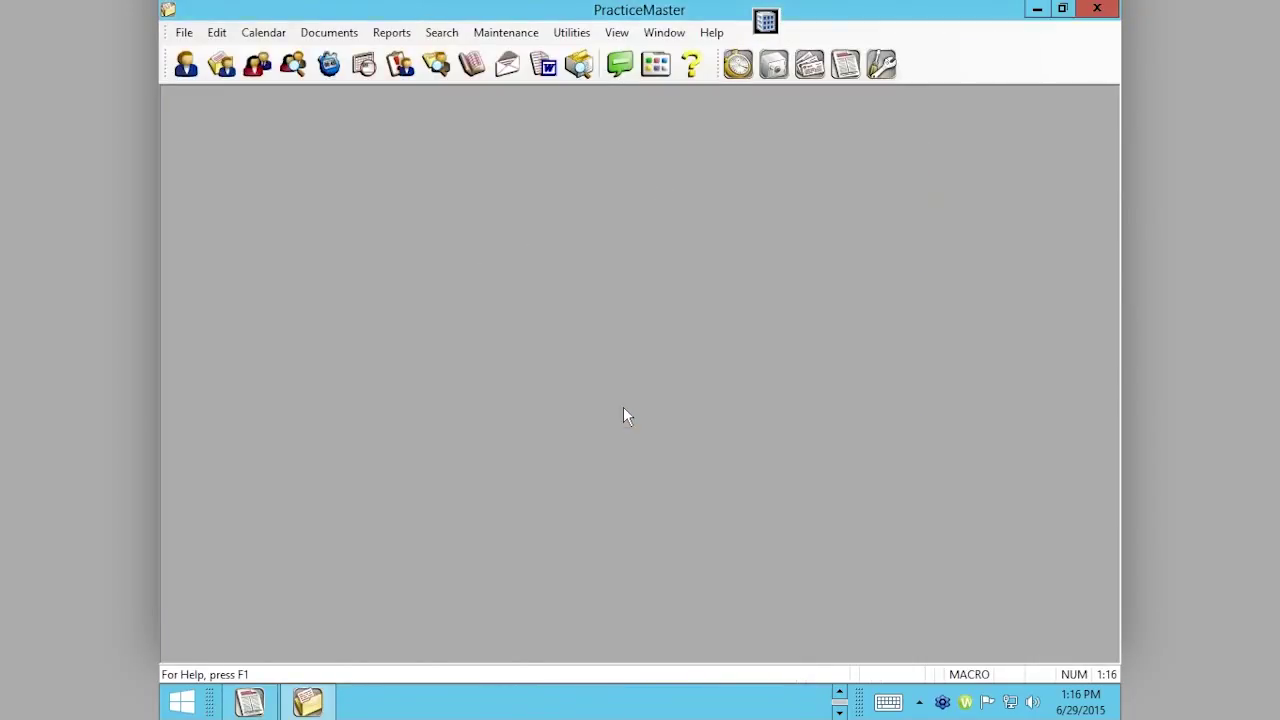
click(806, 440)
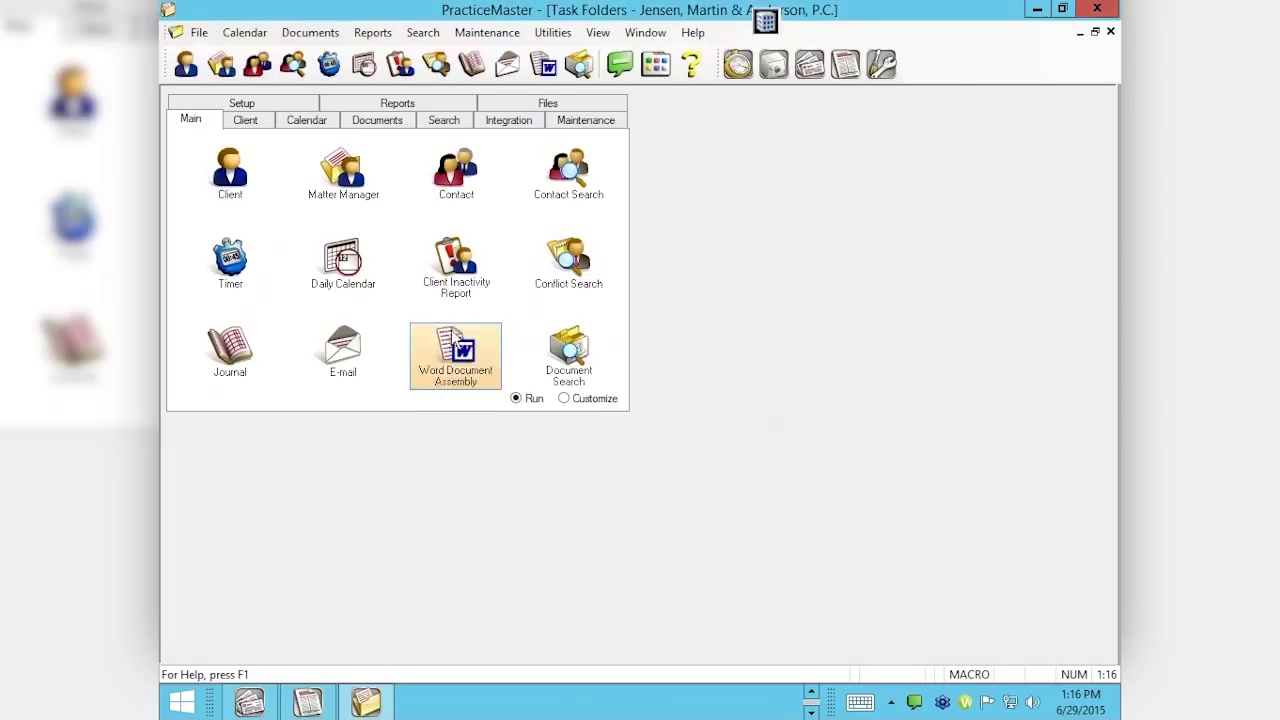
Step: Open the Auto Accident matter from the client file and view its fee records
click(228, 180)
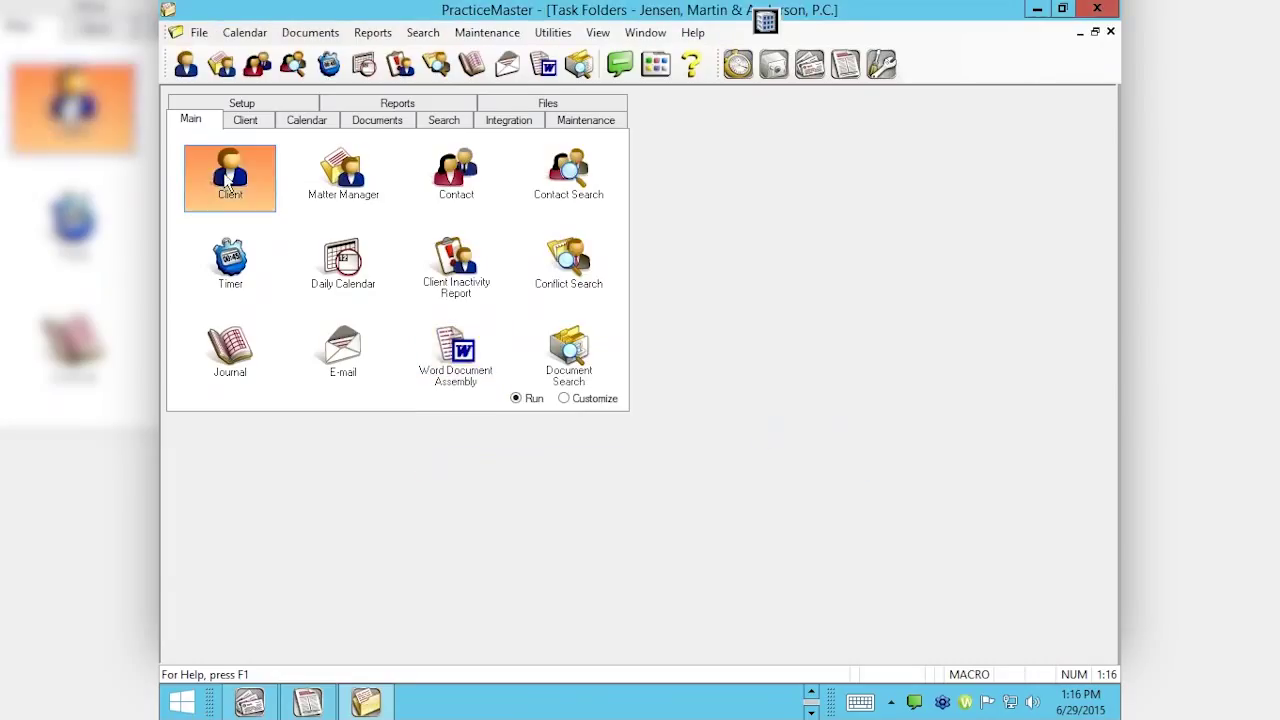
double_click(316, 233)
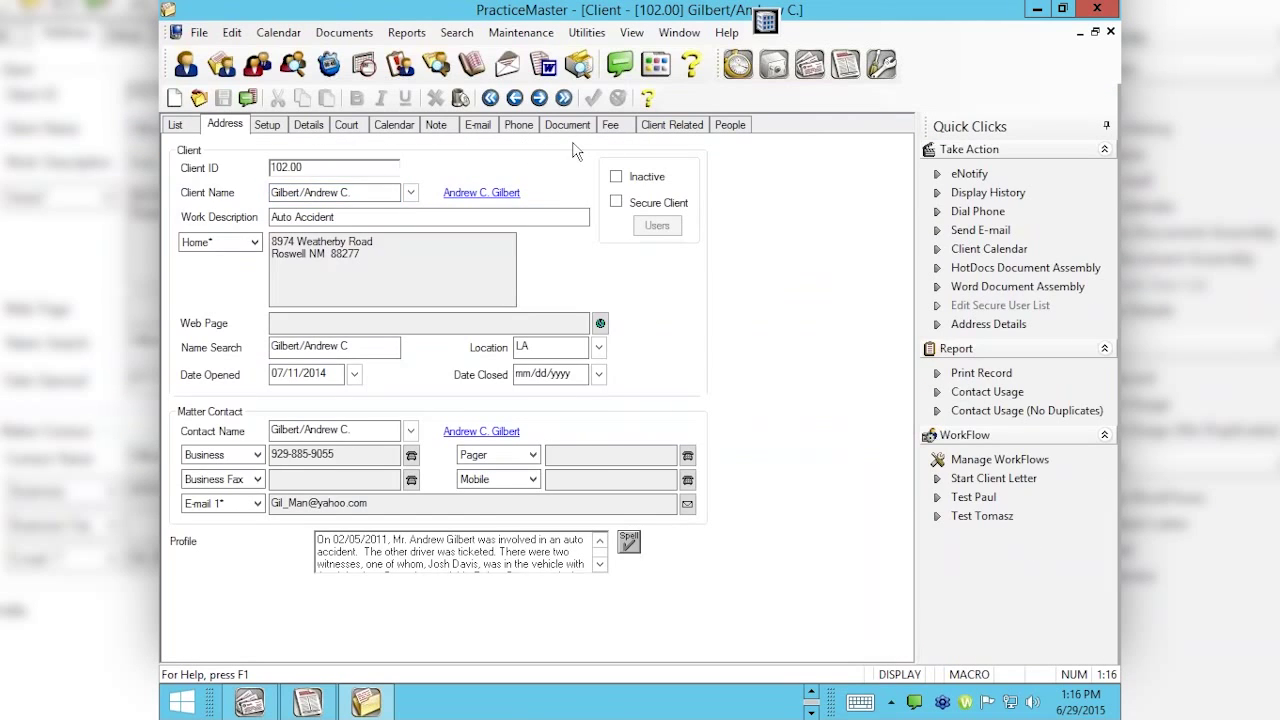
click(612, 126)
Step: Return to the client list and close the alarm notifications covering it
click(176, 125)
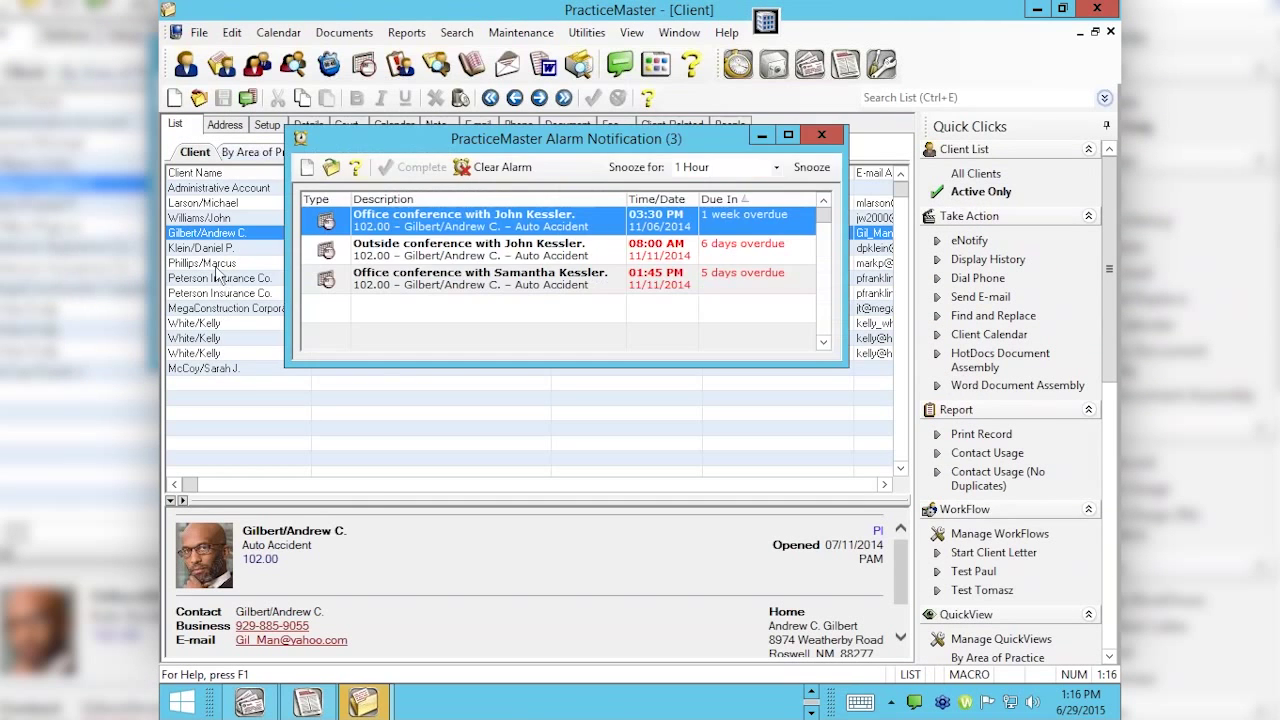
click(222, 218)
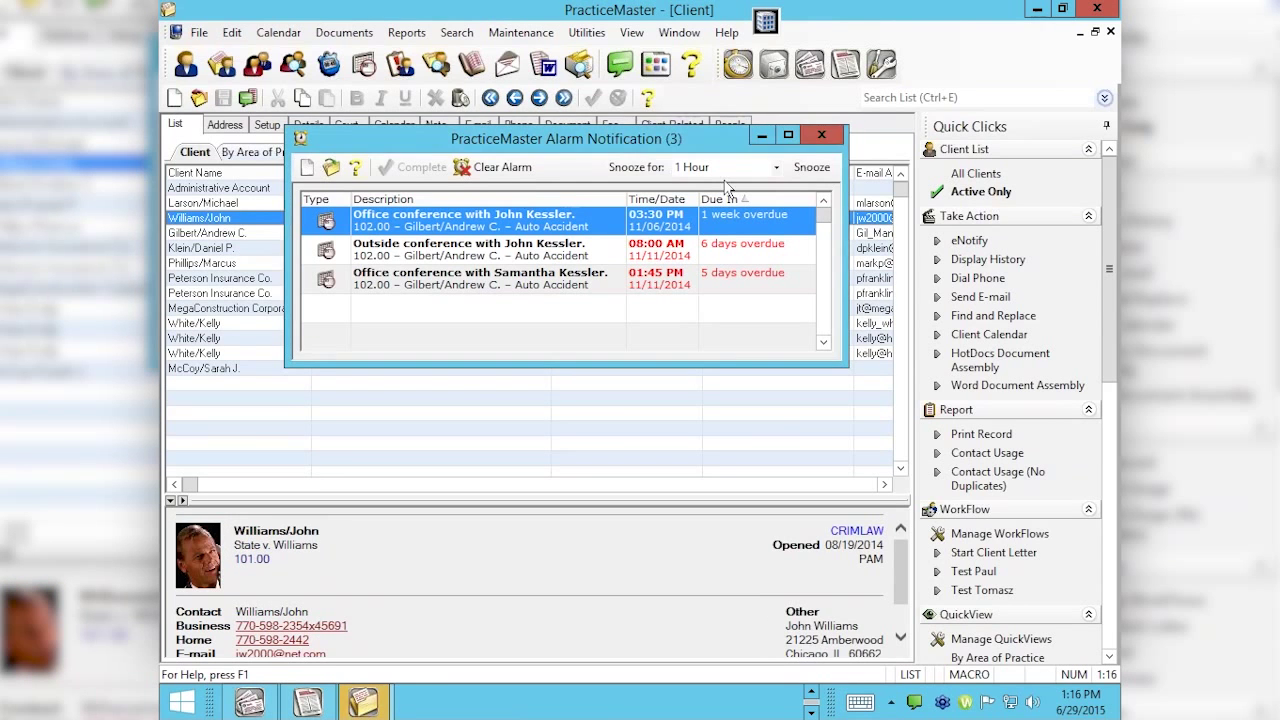
click(818, 134)
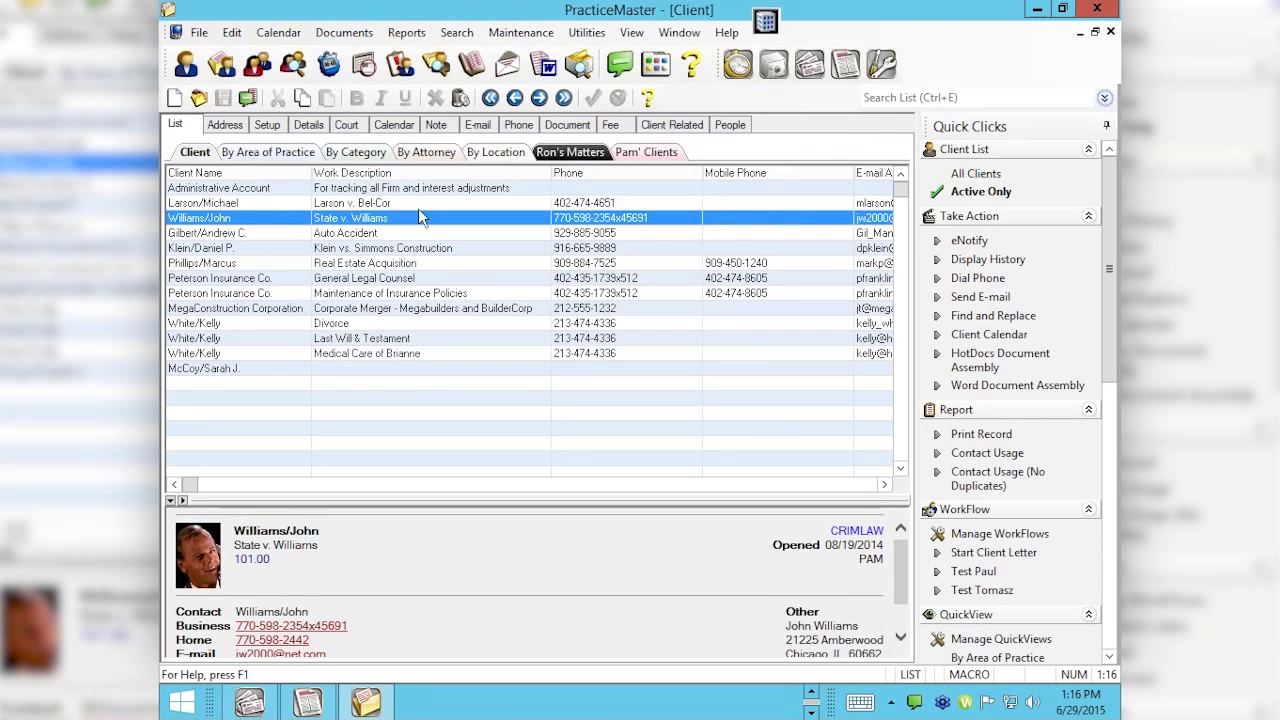
Step: Open the criminal law matter listed above Auto Accident and review the record history of its 11/17/2014 telephone conference fee
double_click(205, 220)
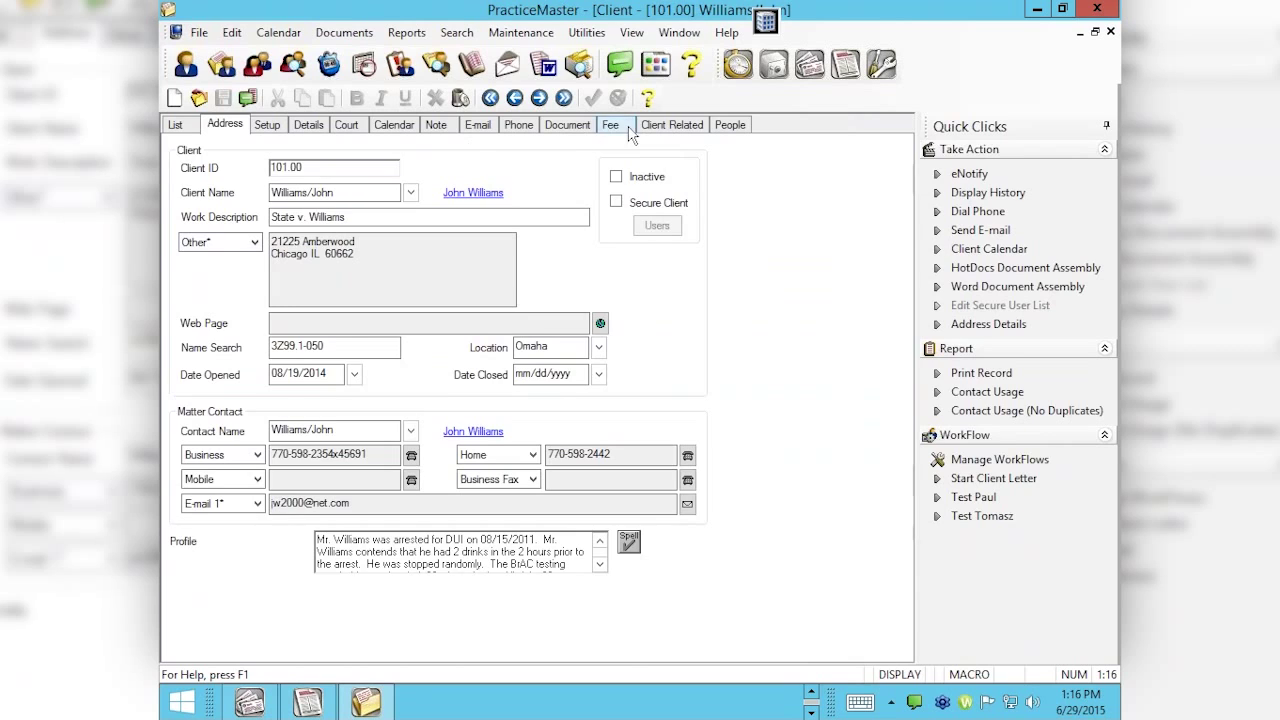
click(622, 127)
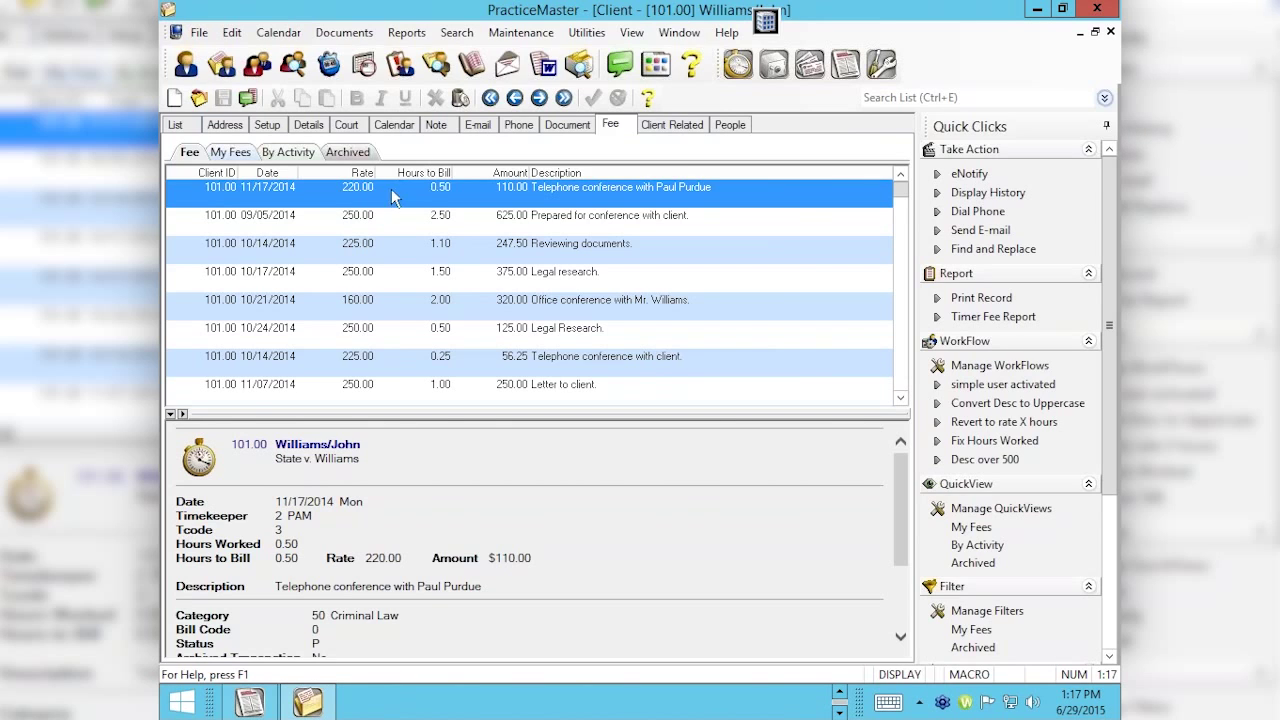
click(975, 194)
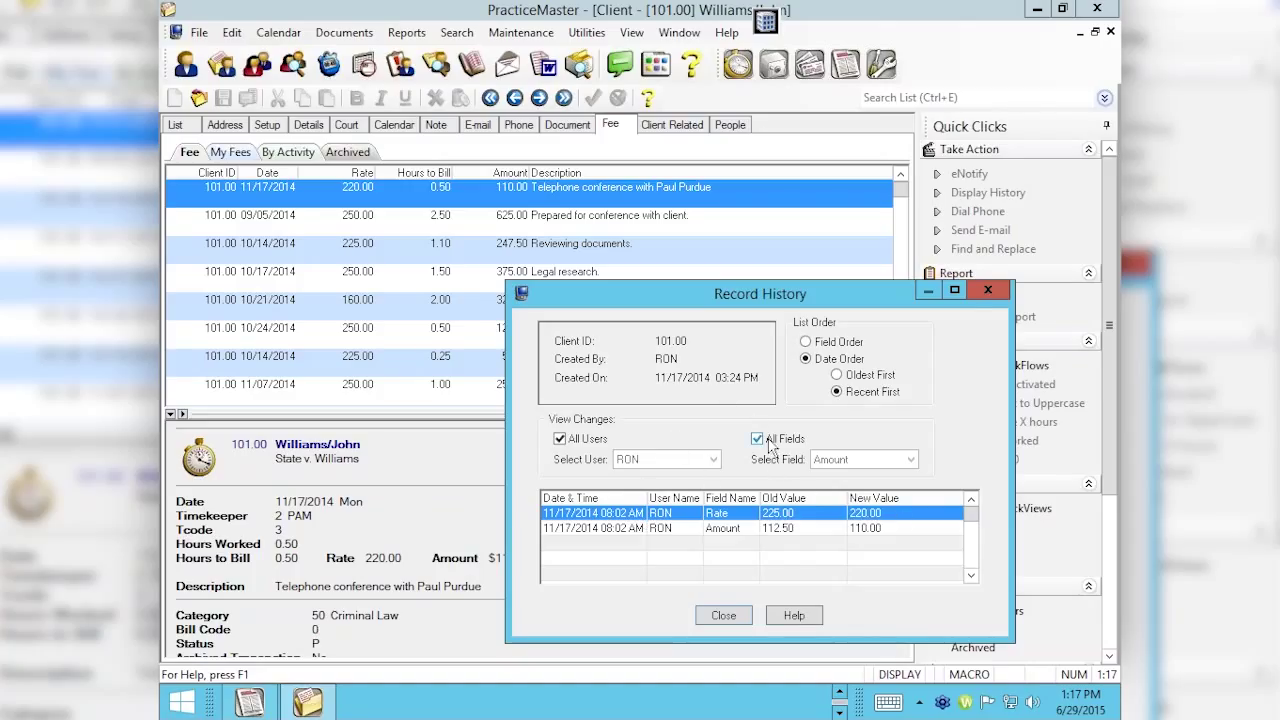
click(987, 291)
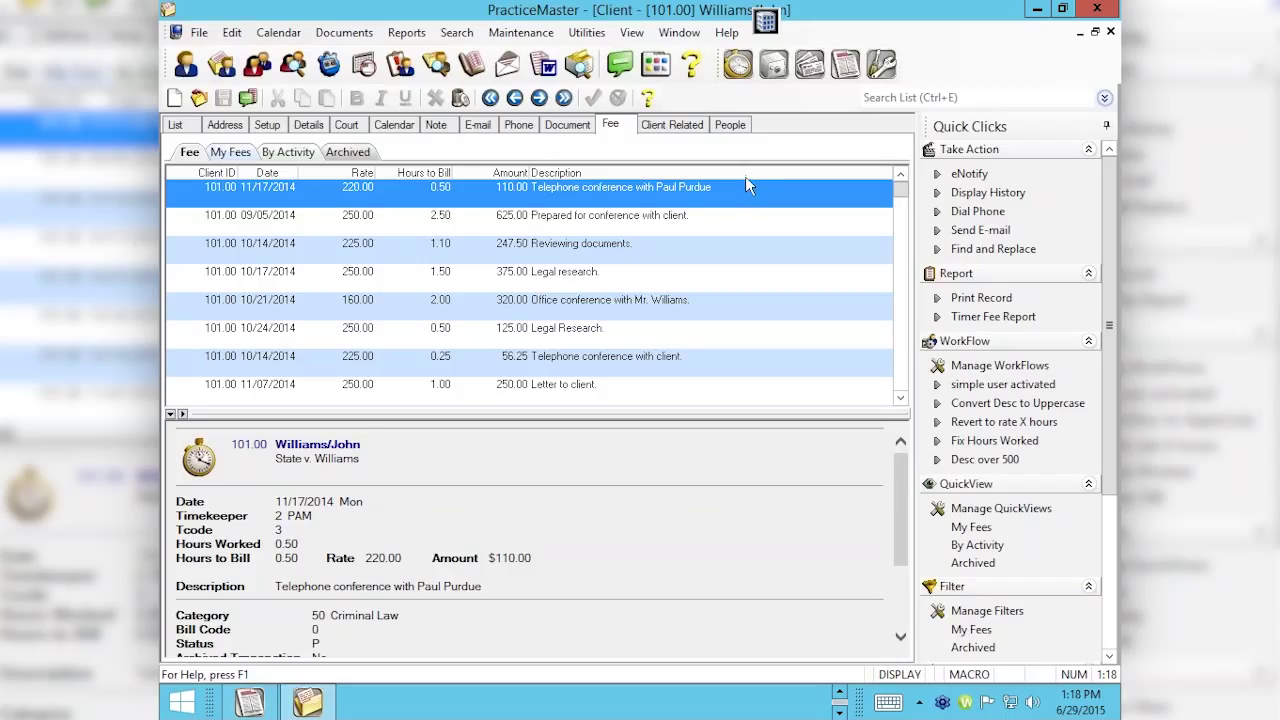
Step: Switch to APS and open the Check Register from the check tasks
key(alt+e)
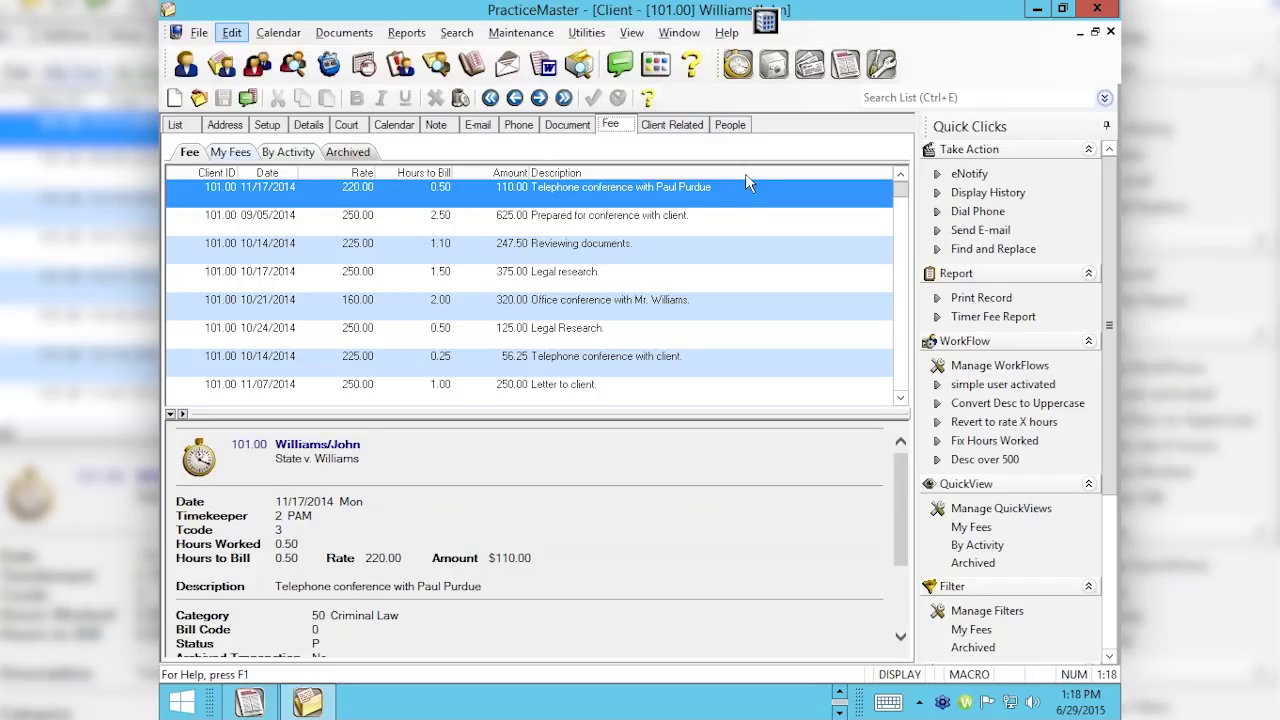
key(alt+Tab)
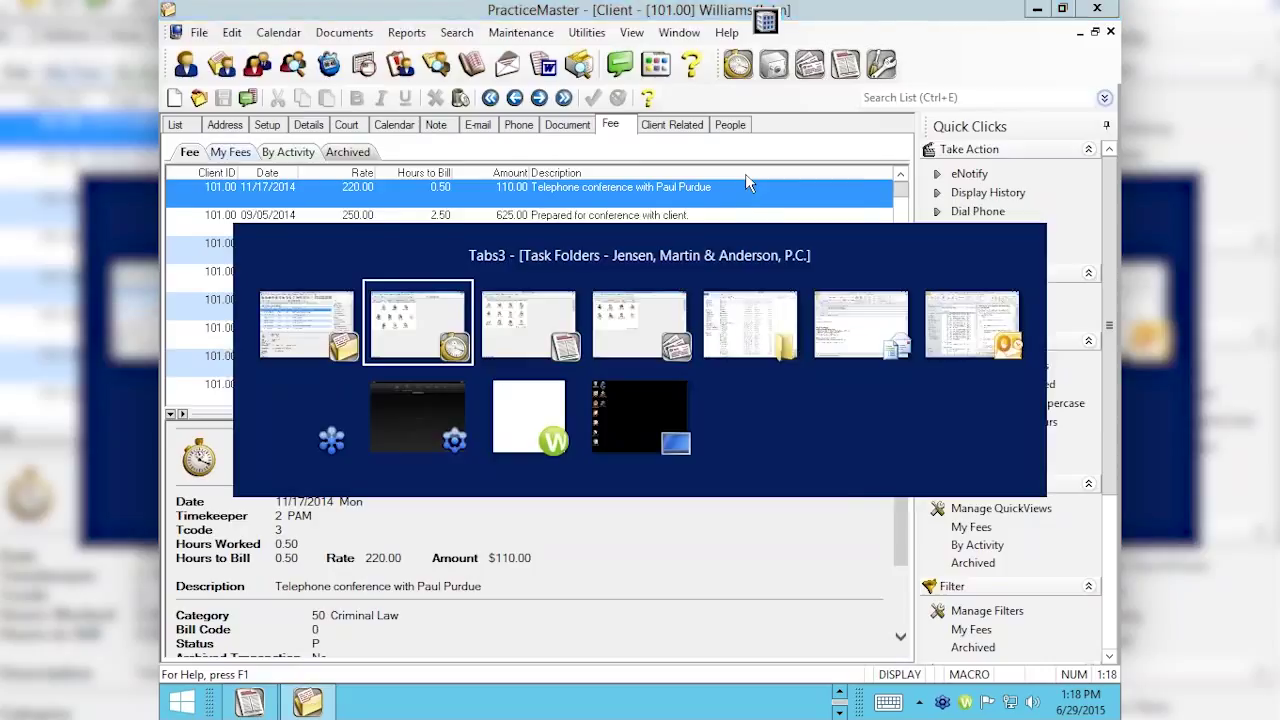
key(alt+Tab)
key(alt+Tab)
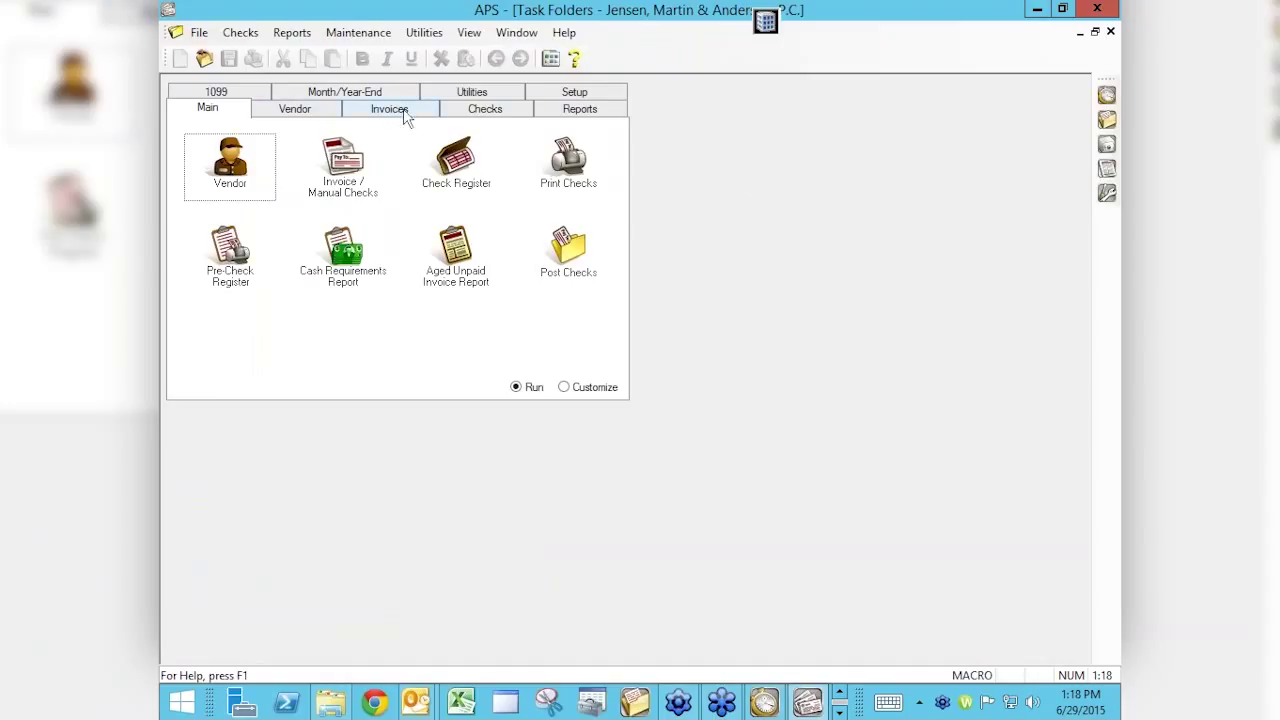
click(486, 109)
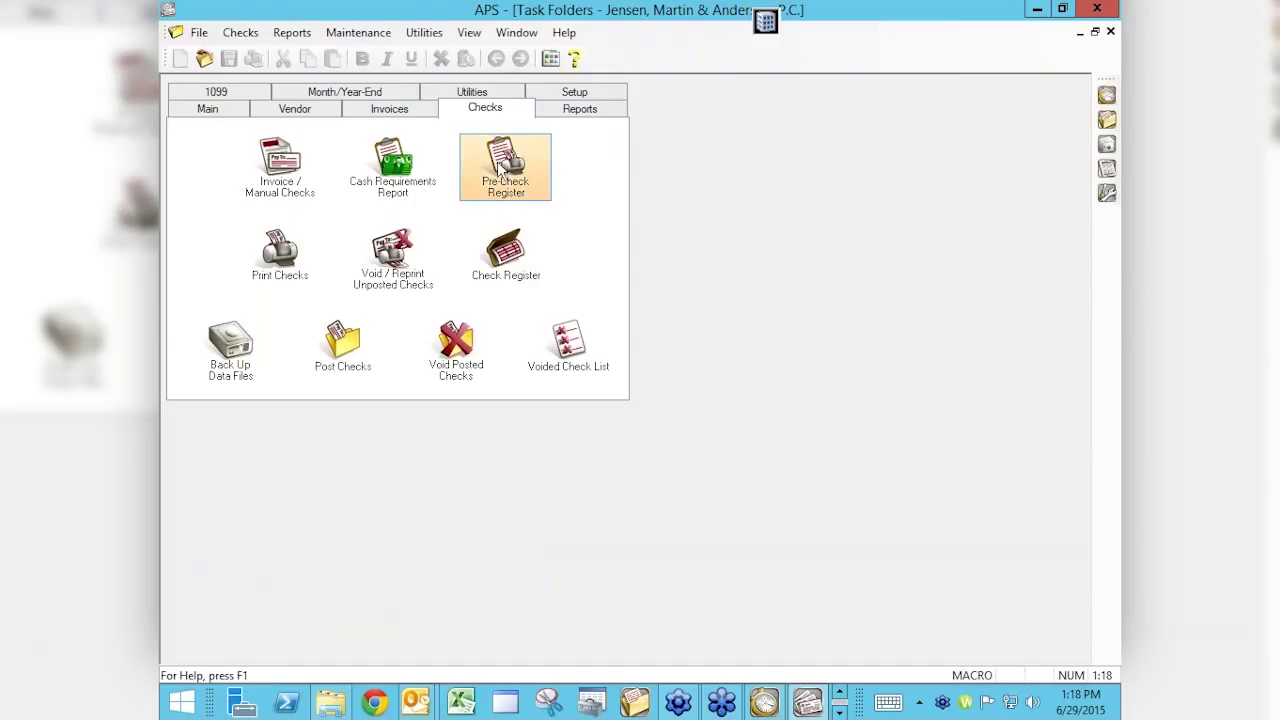
click(503, 250)
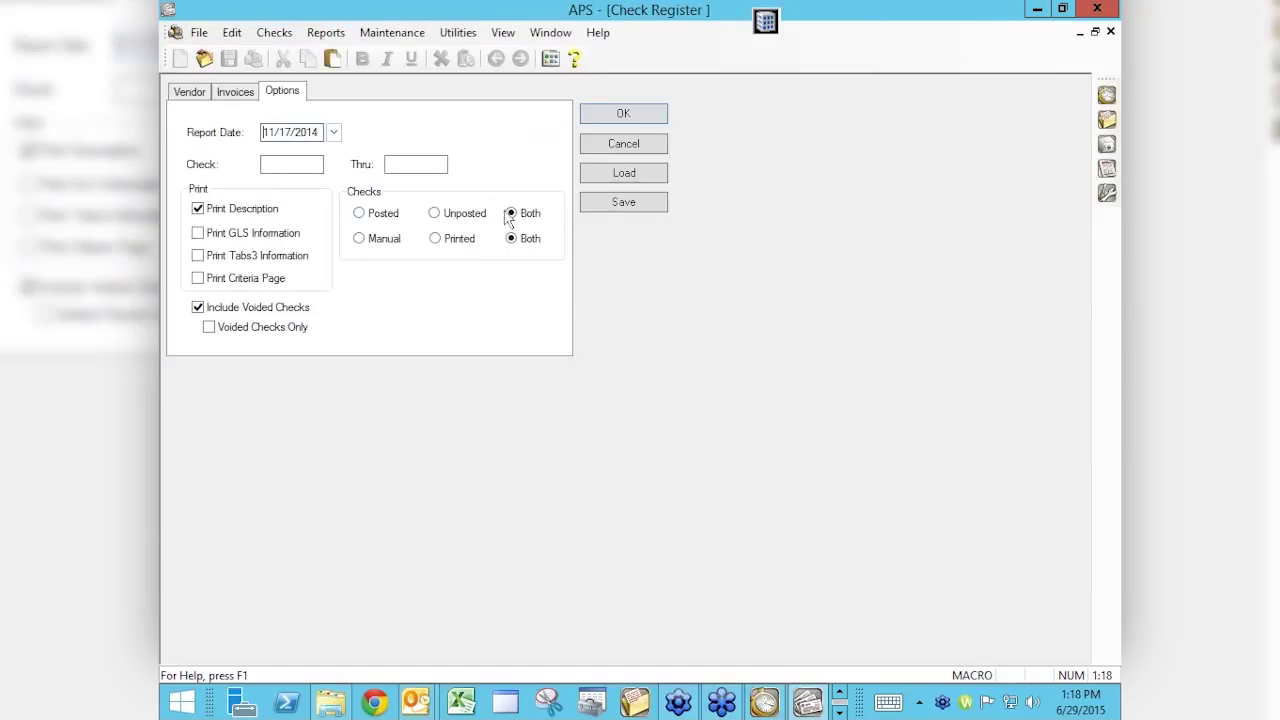
Step: Limit the Check Register to posted checks, preview the report and look through its entries, and close the preview
click(362, 216)
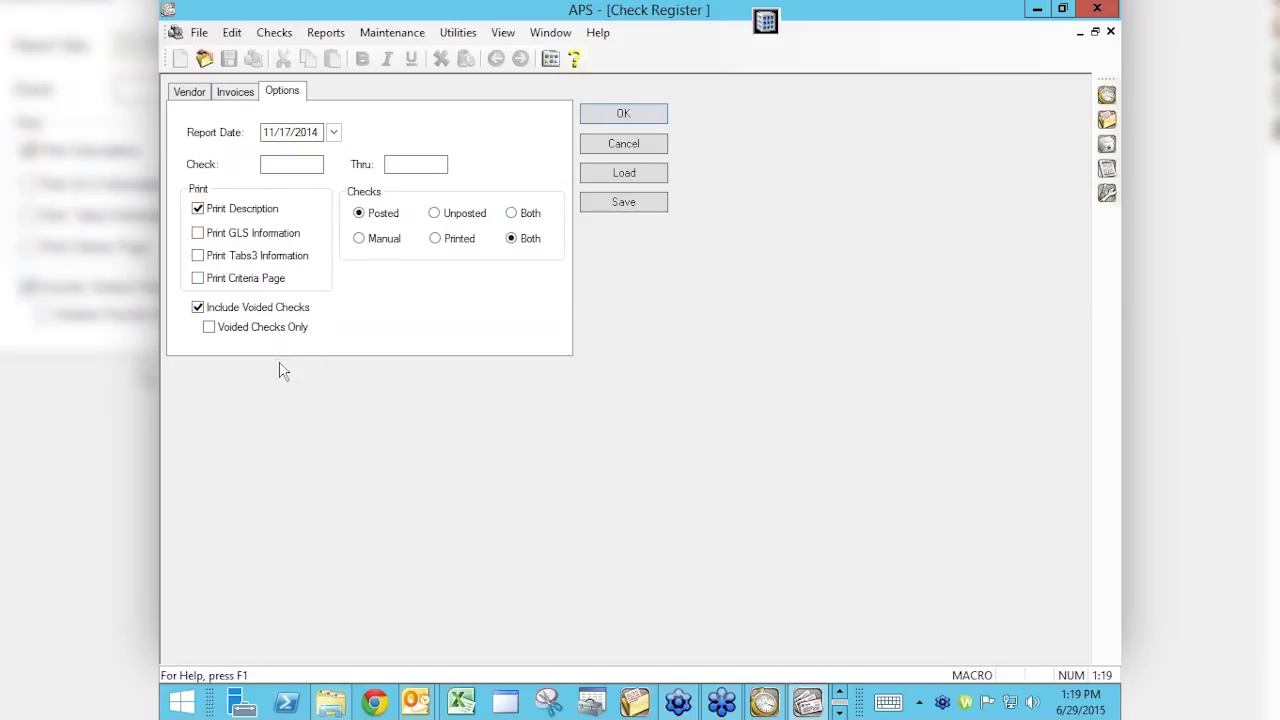
click(624, 116)
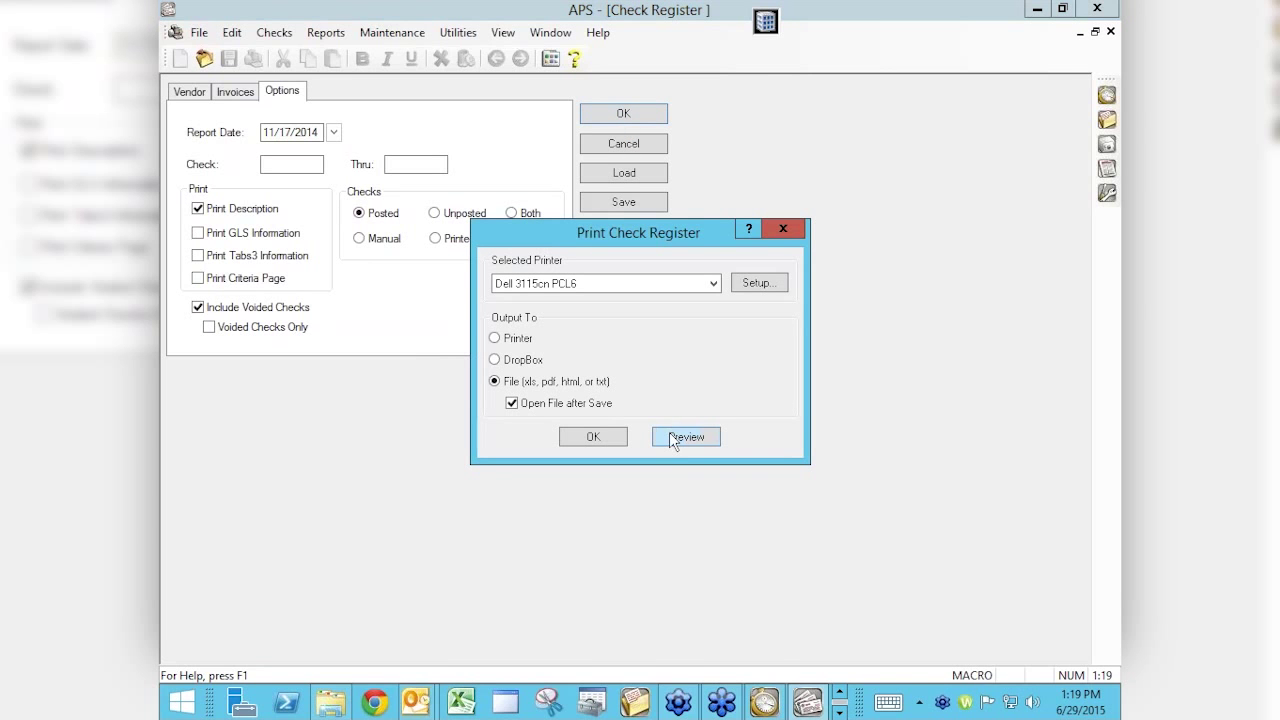
click(672, 440)
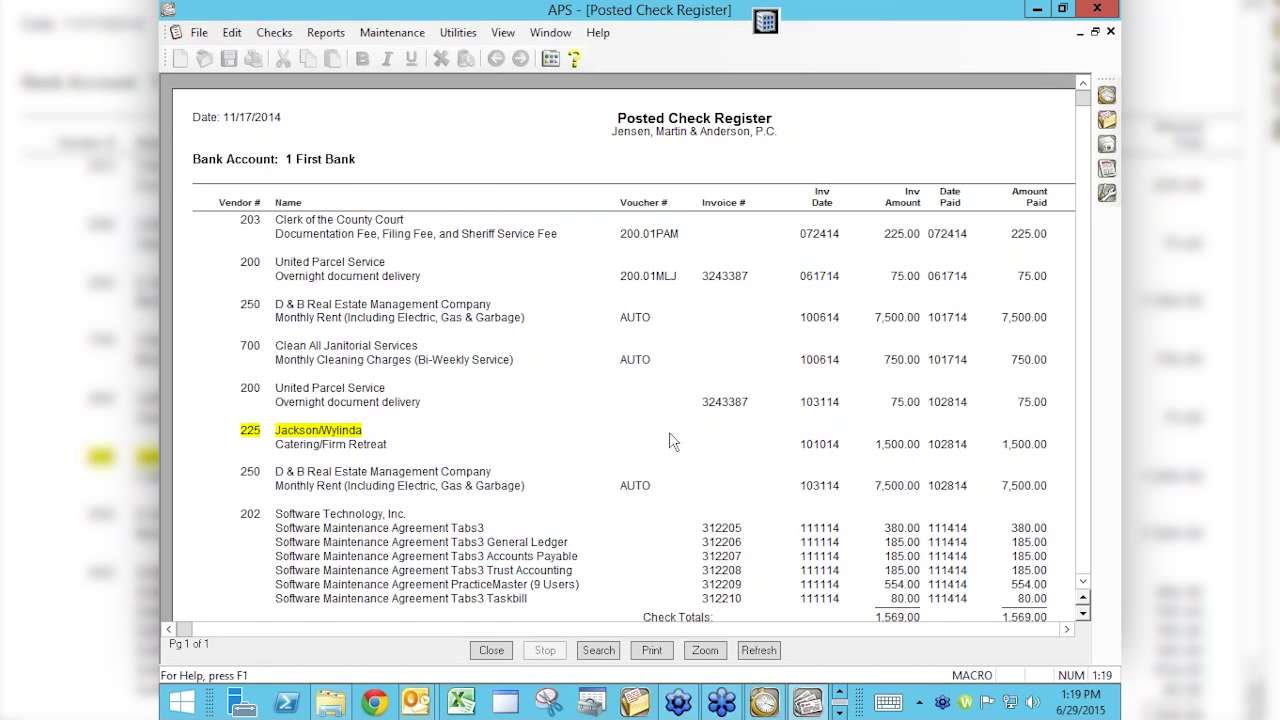
scroll(670, 440, down, 3)
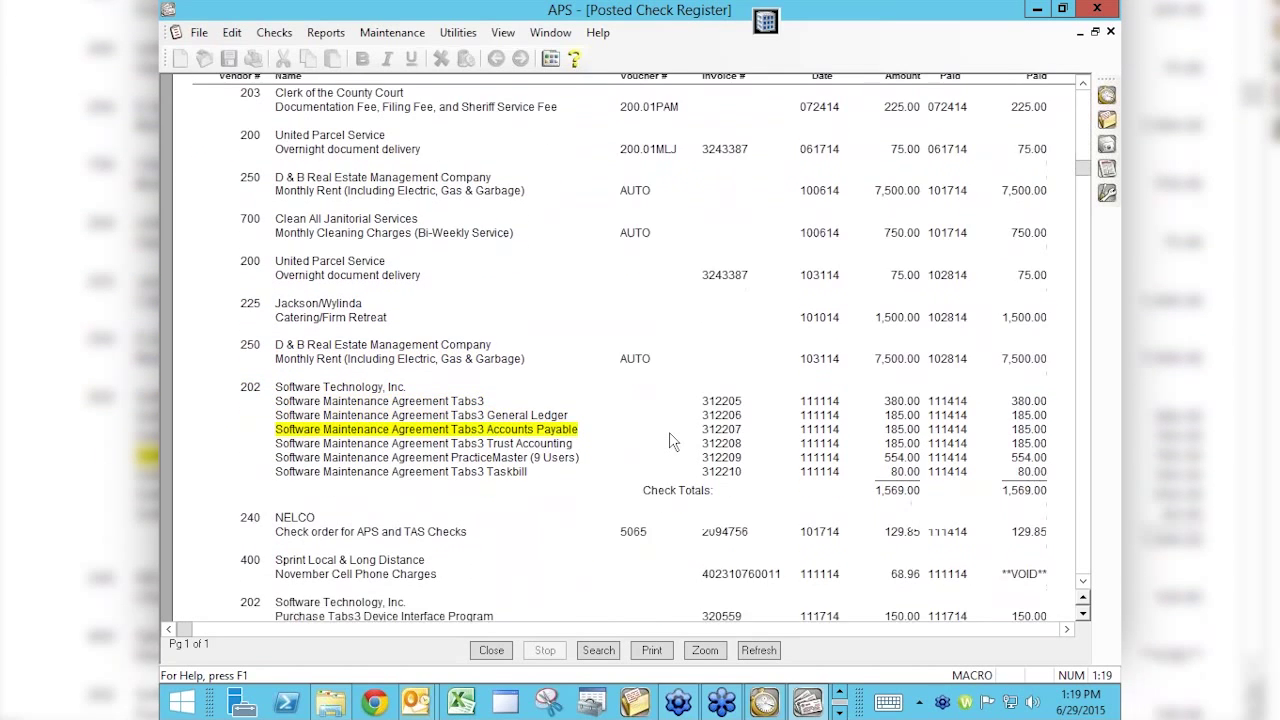
scroll(669, 441, down, 1)
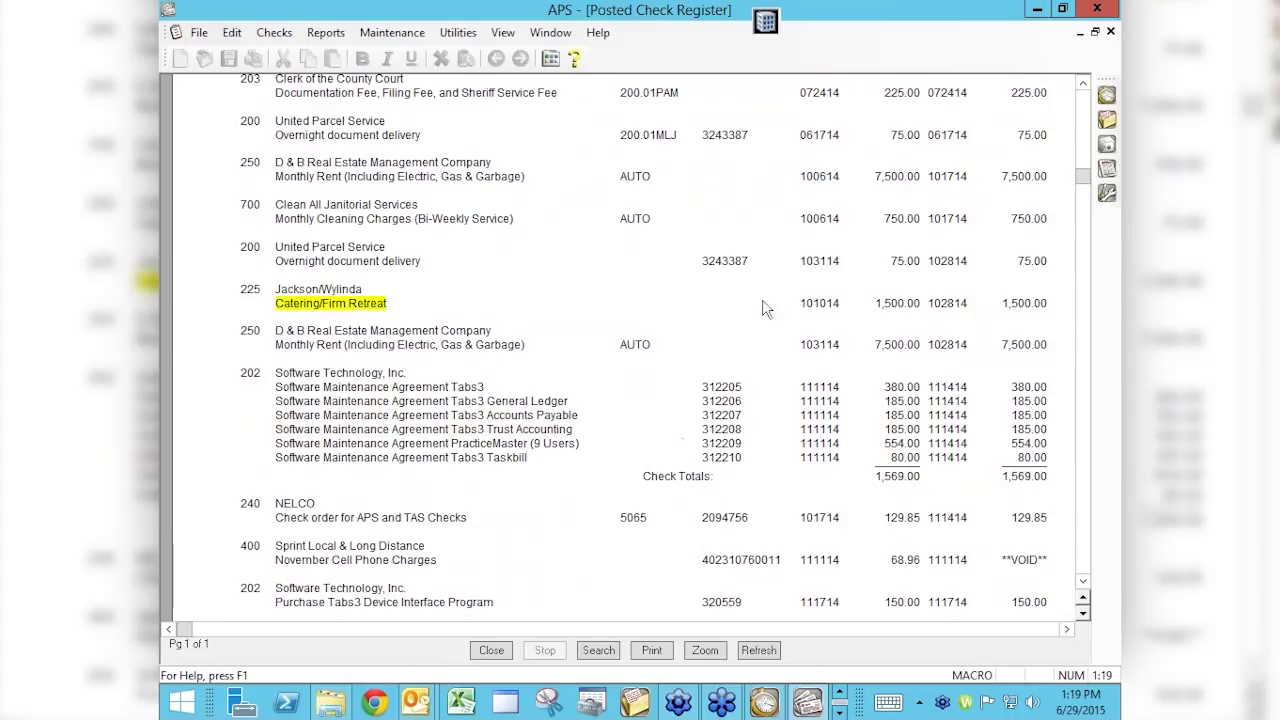
key(Escape)
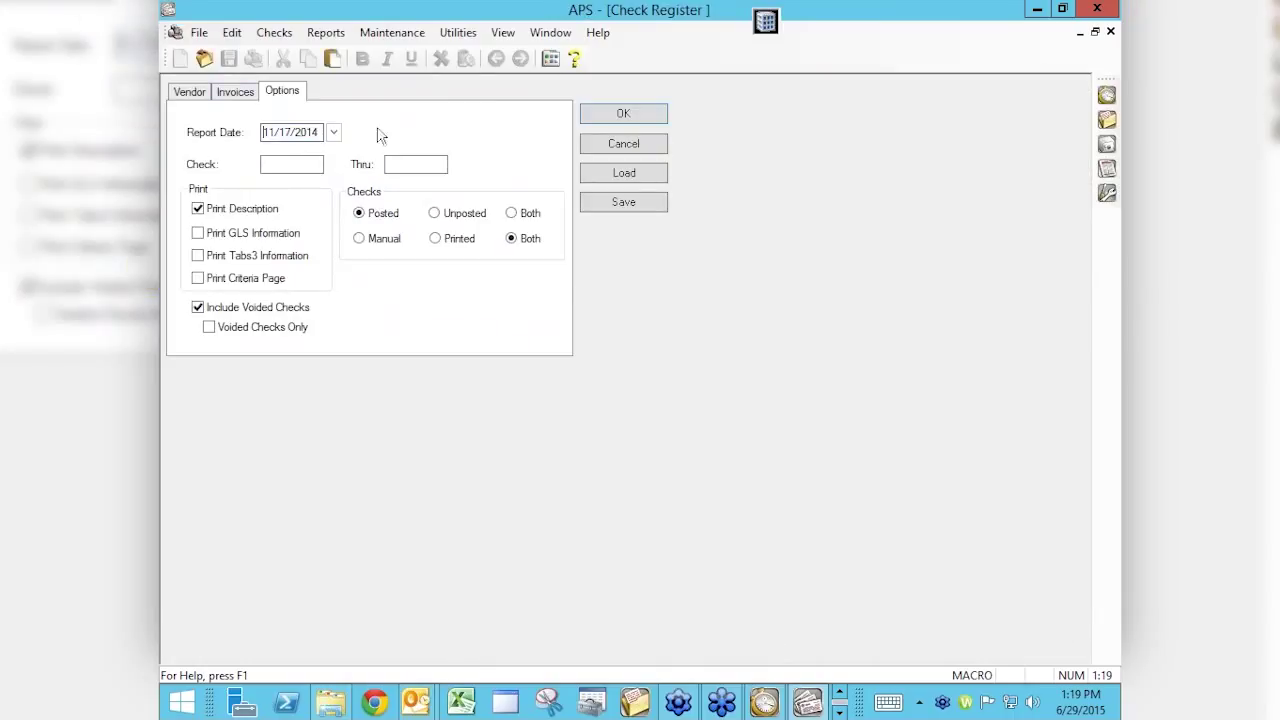
Step: Check the register's invoice and vendor criteria, preview the posted check register again with them blank, and leave the report
click(229, 93)
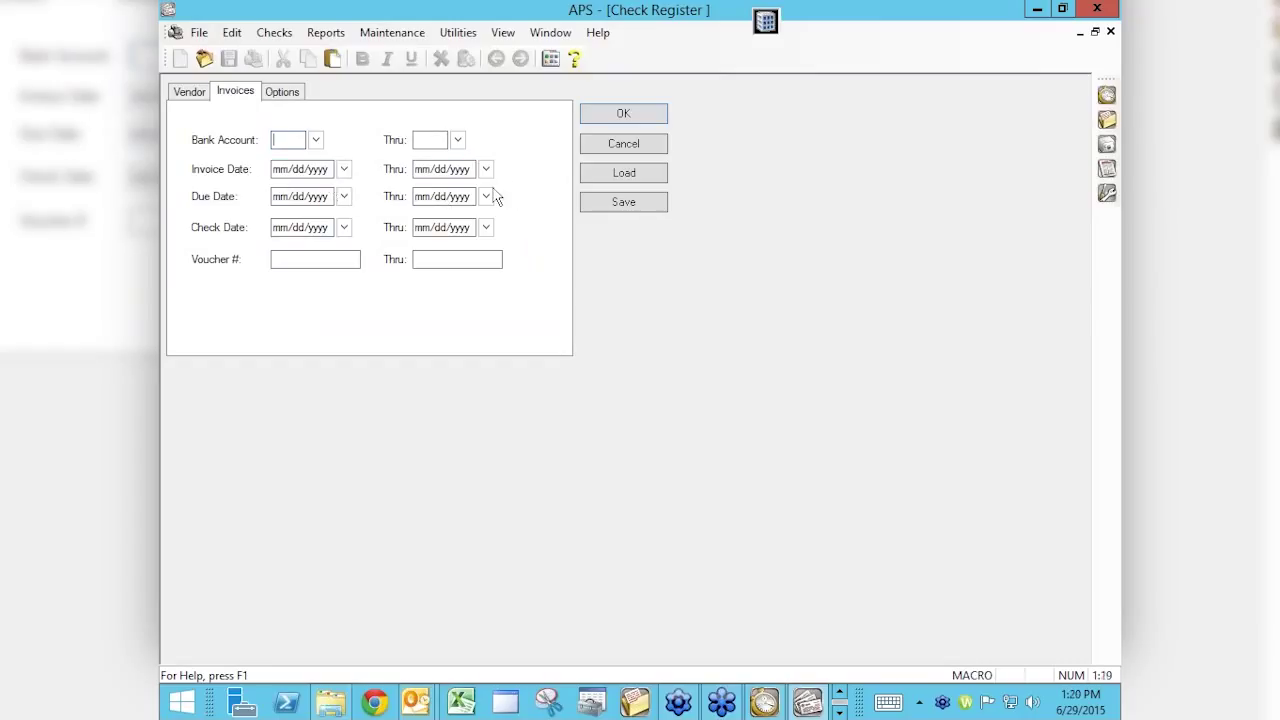
click(196, 96)
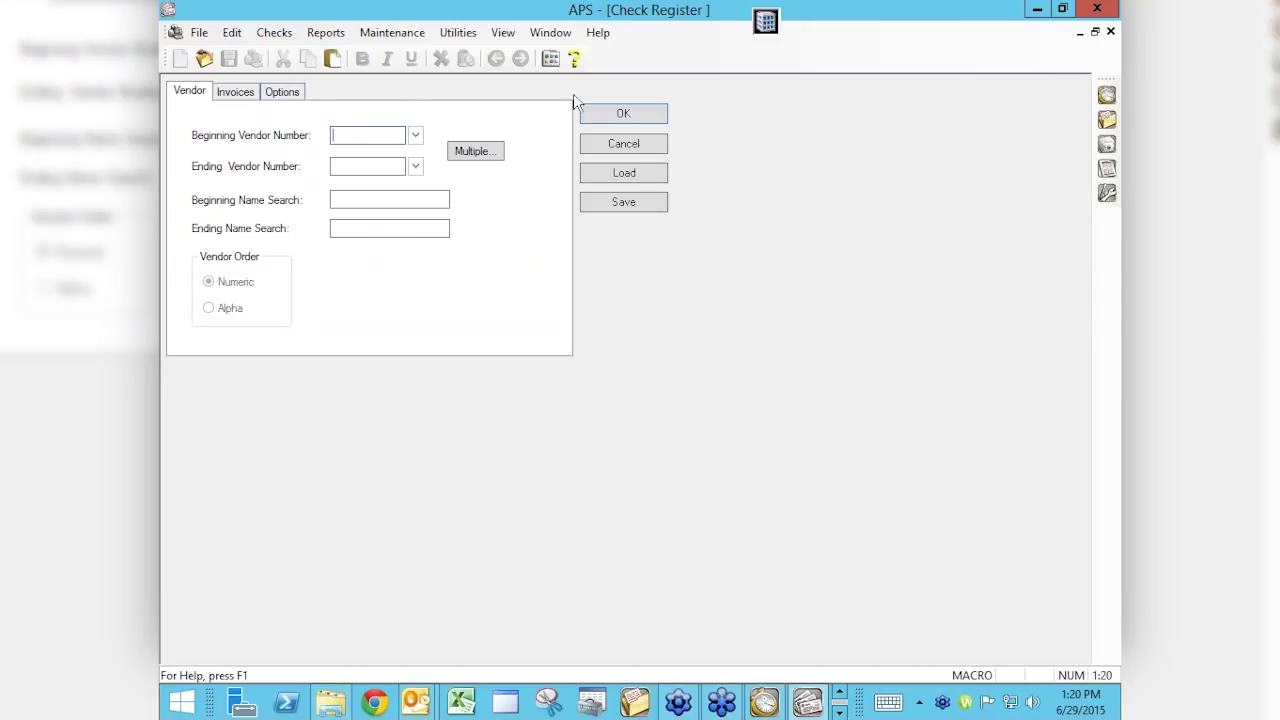
click(624, 115)
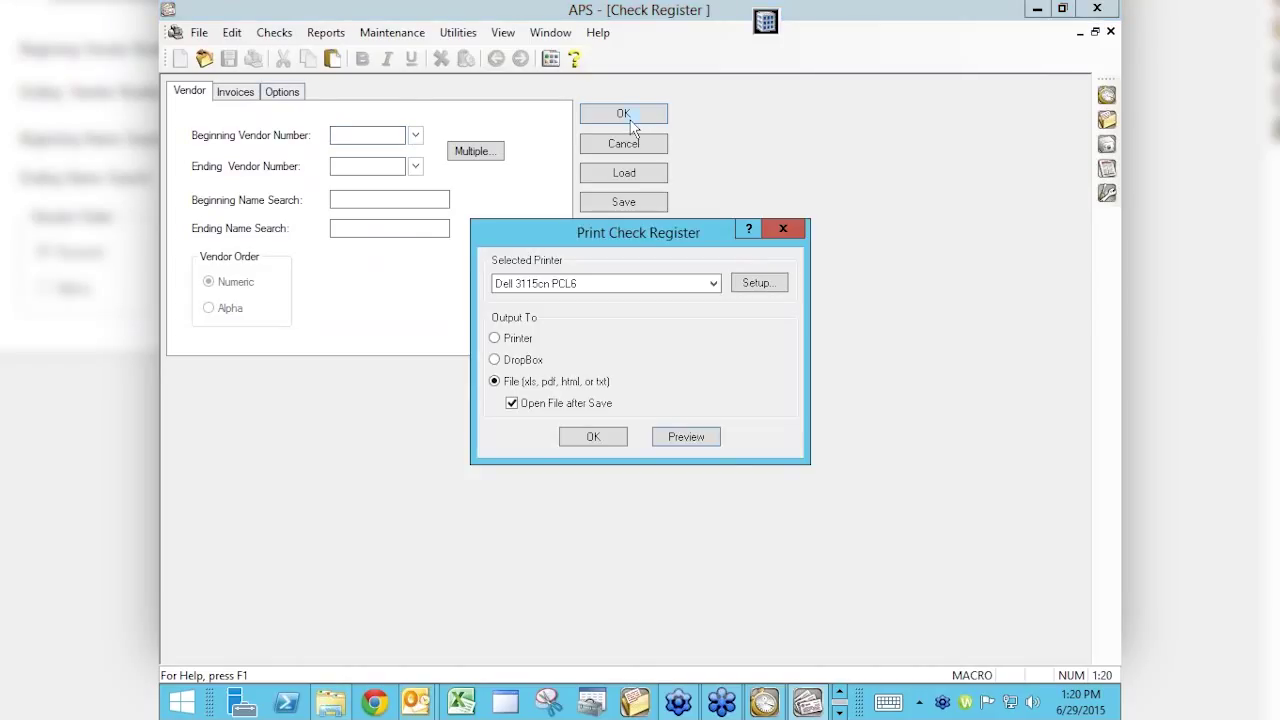
click(686, 439)
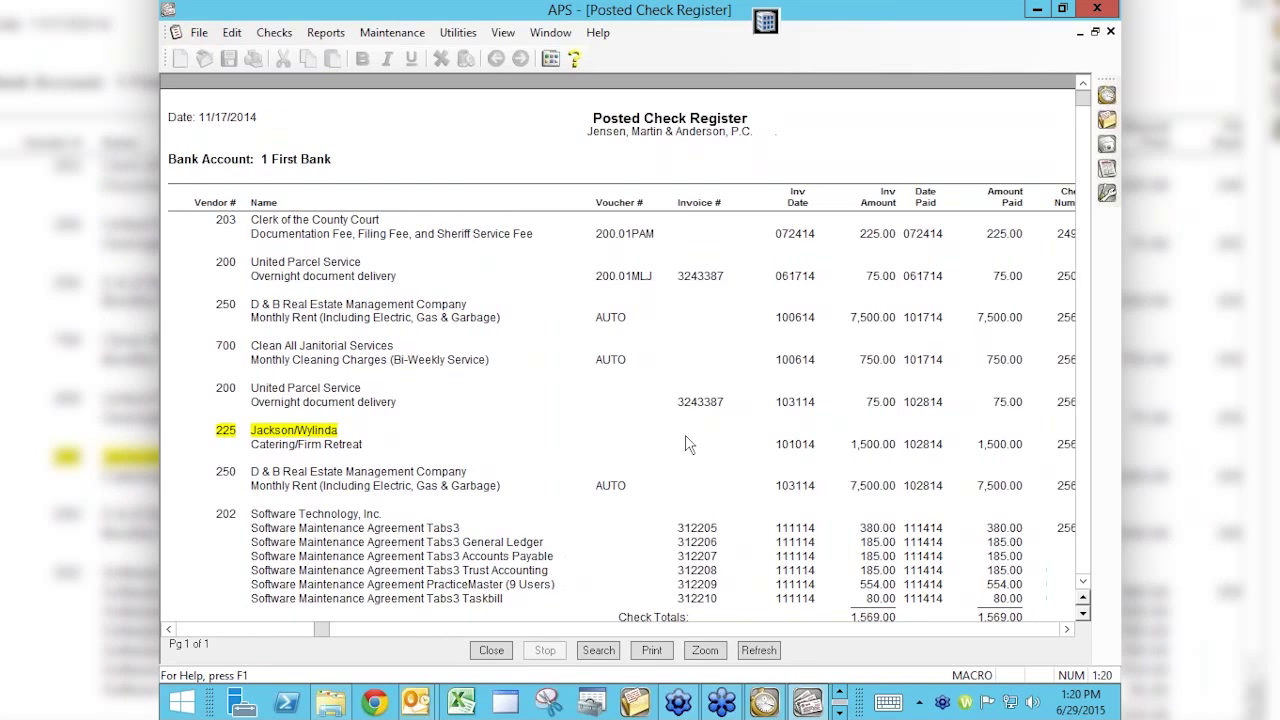
scroll(686, 444, down, 1)
scroll(686, 444, down, 1)
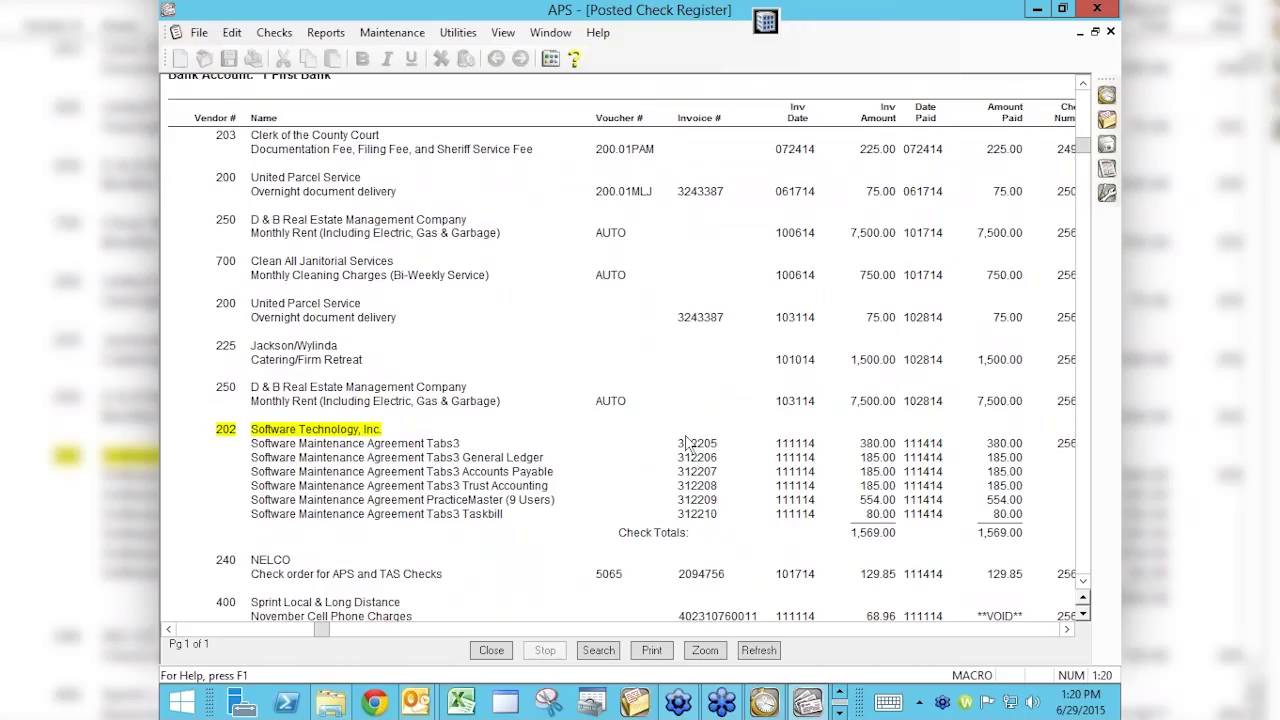
key(Escape)
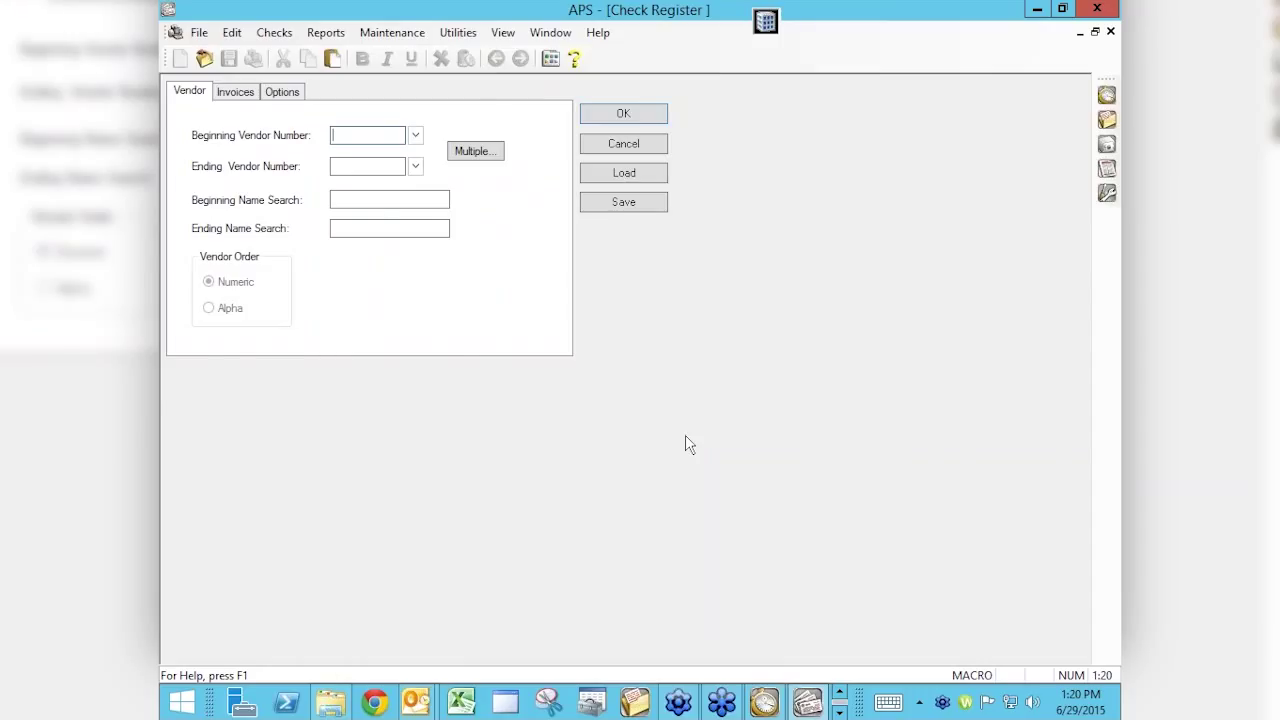
key(Escape)
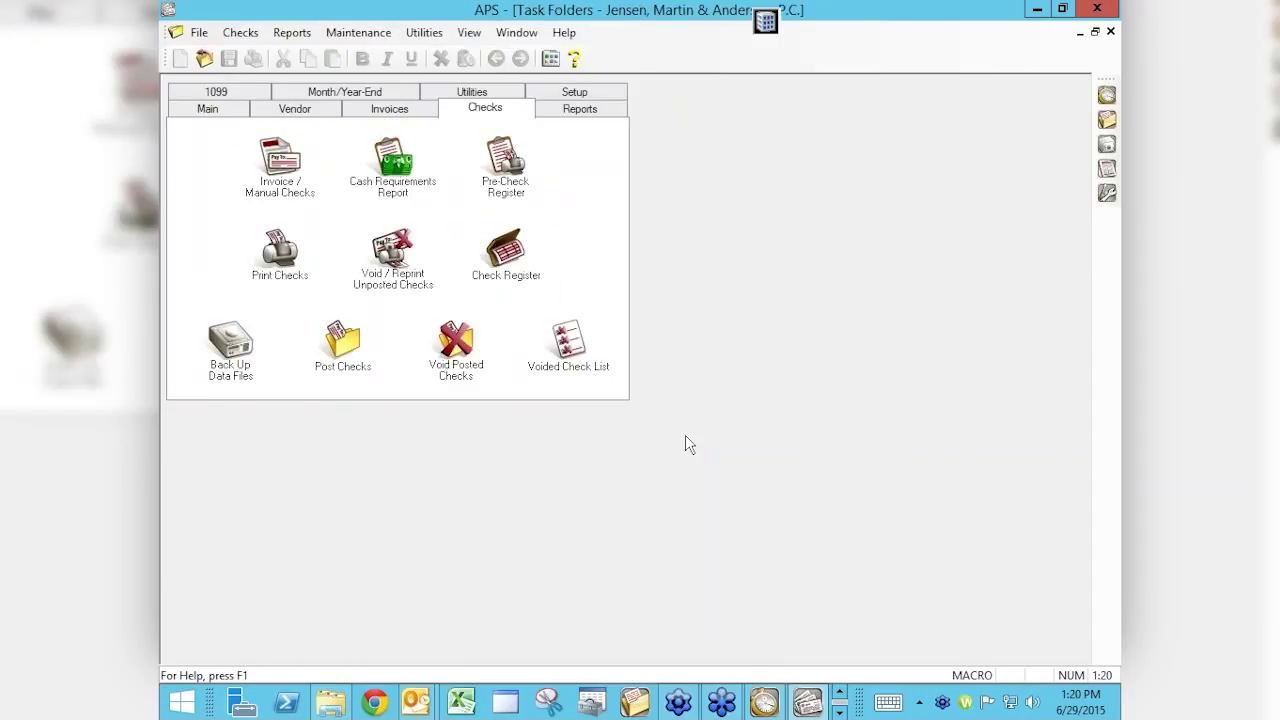
Step: Review the Check Register's bank account and date range criteria once more, and leave the report setup
click(226, 95)
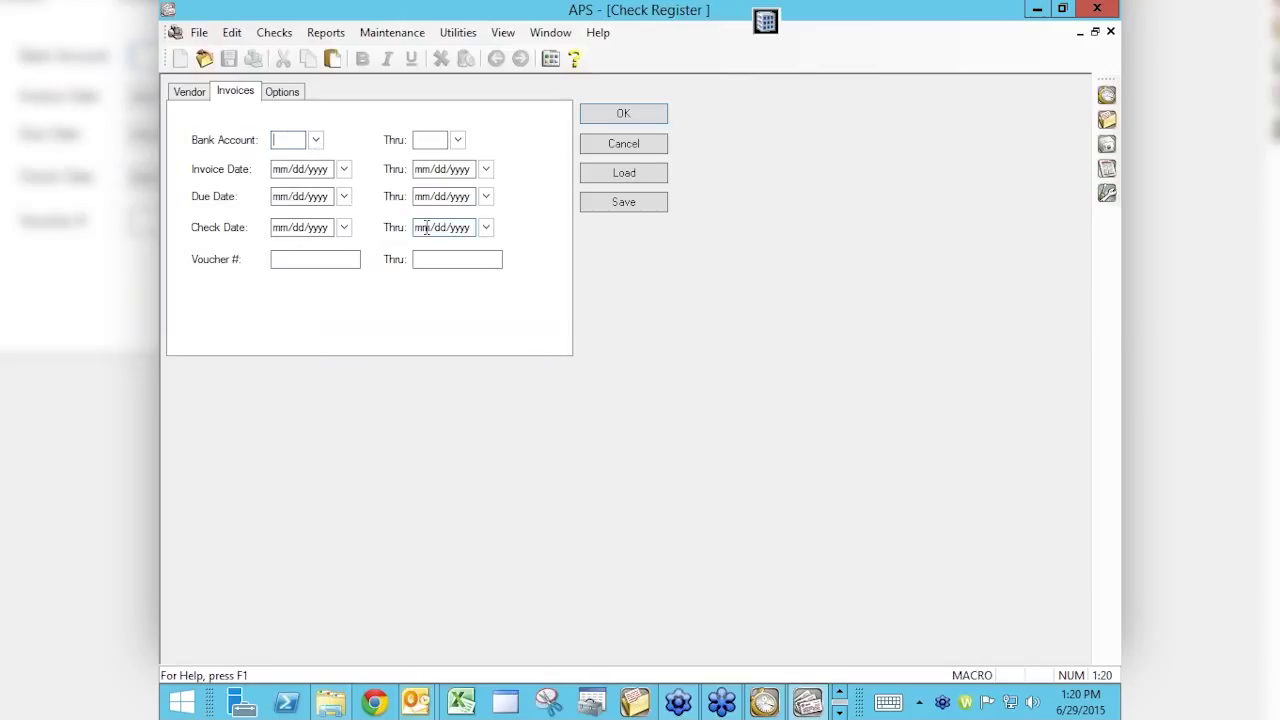
click(617, 122)
click(621, 143)
Step: Preview the Pre-Check Register with report date 11/17/2014, examine its invoices, and leave the report
click(505, 160)
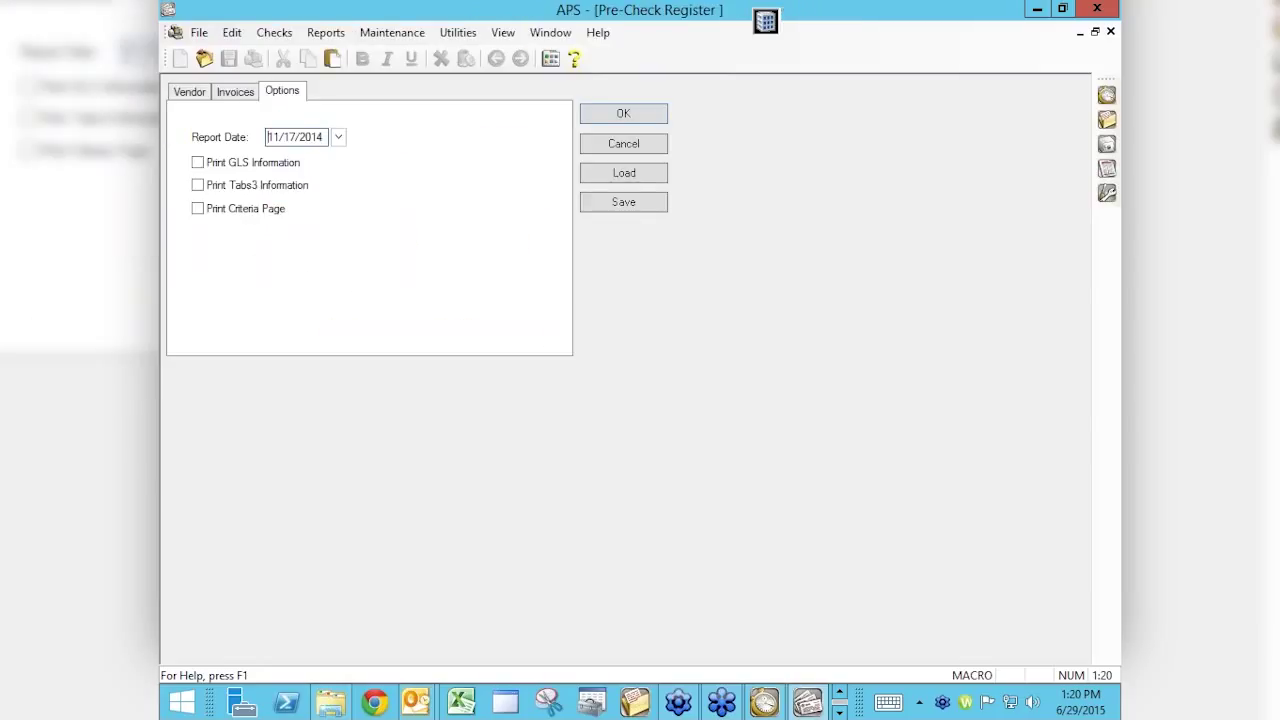
click(617, 116)
click(686, 437)
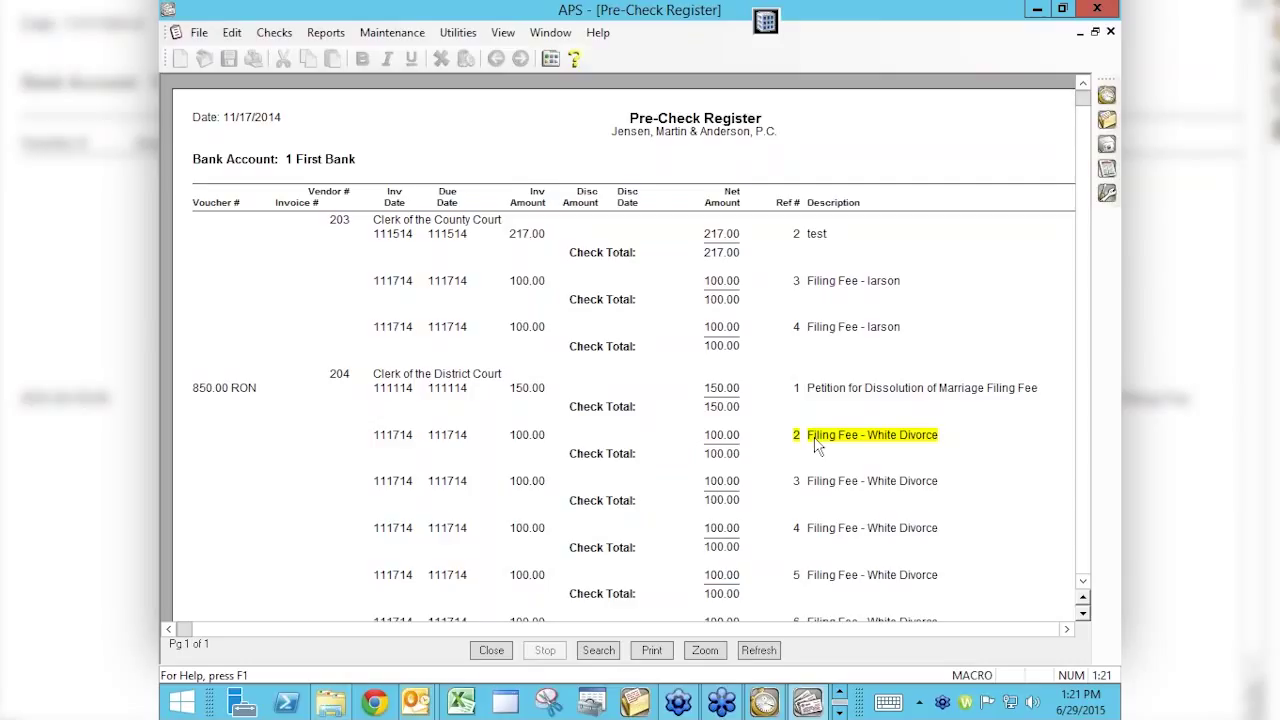
key(Escape)
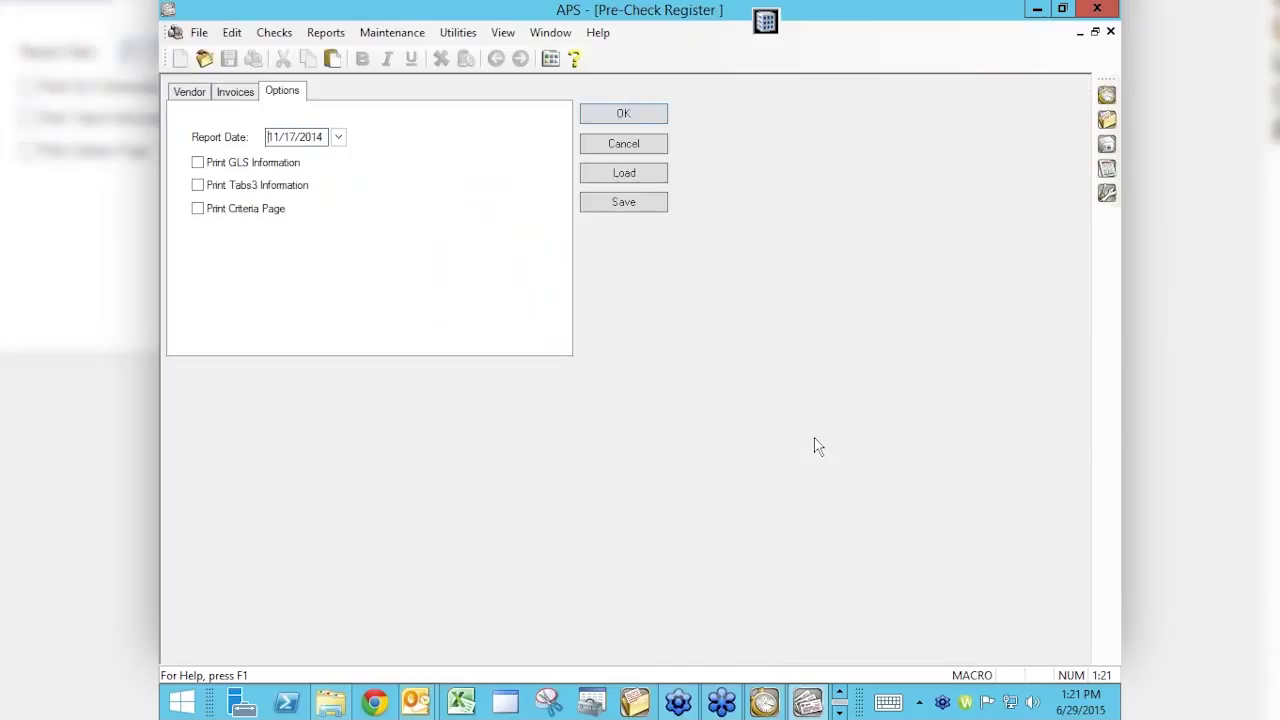
click(622, 145)
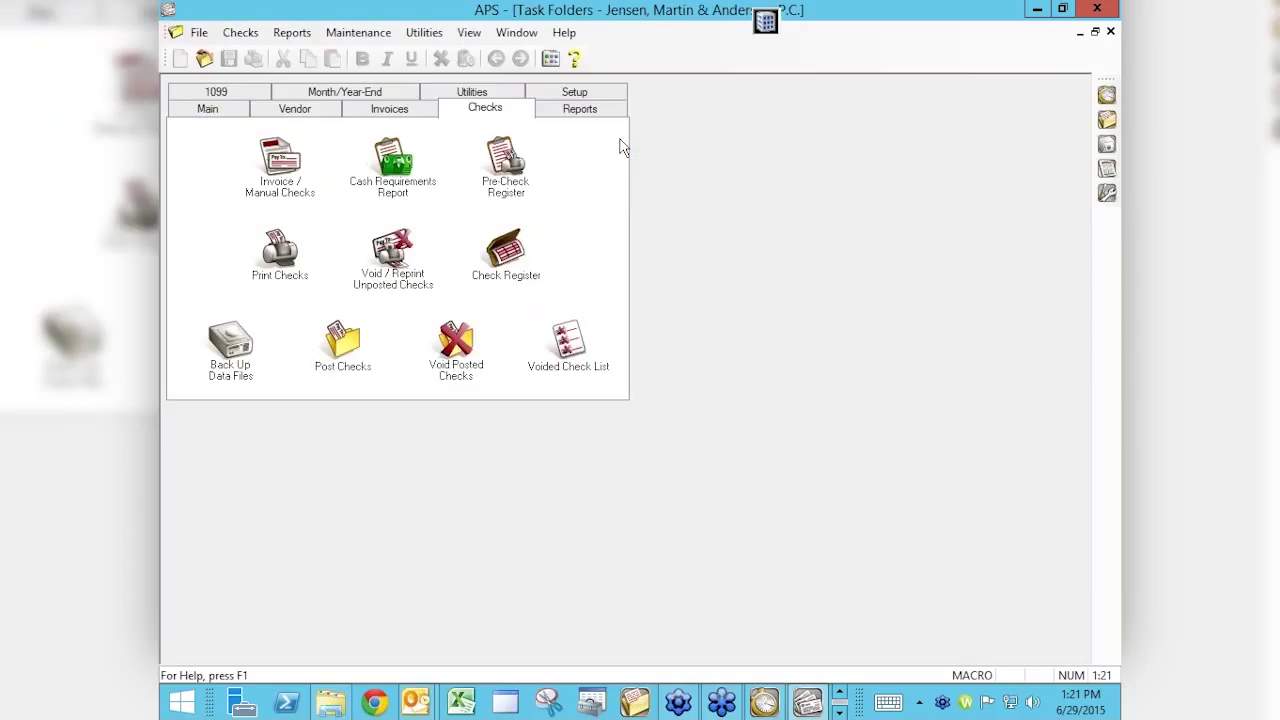
Step: Open Invoice/Manual Check Entry and look up the existing references for United Parcel Service without picking one
double_click(280, 162)
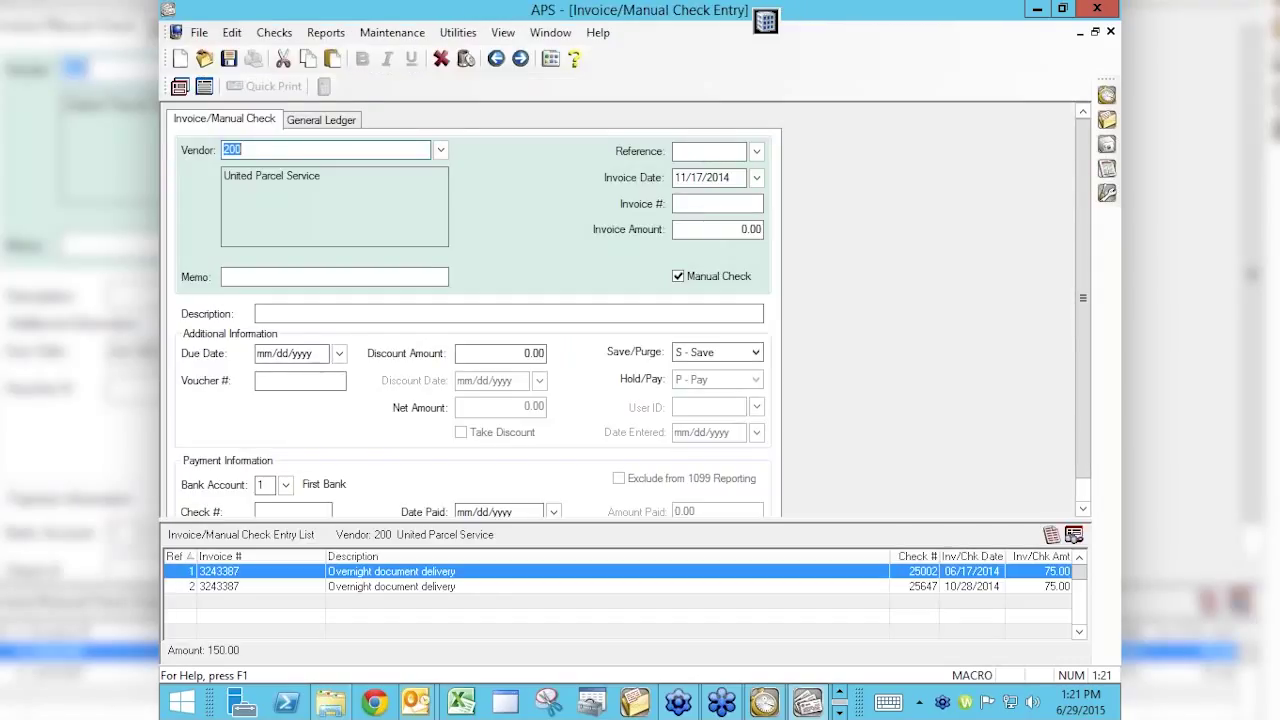
click(757, 152)
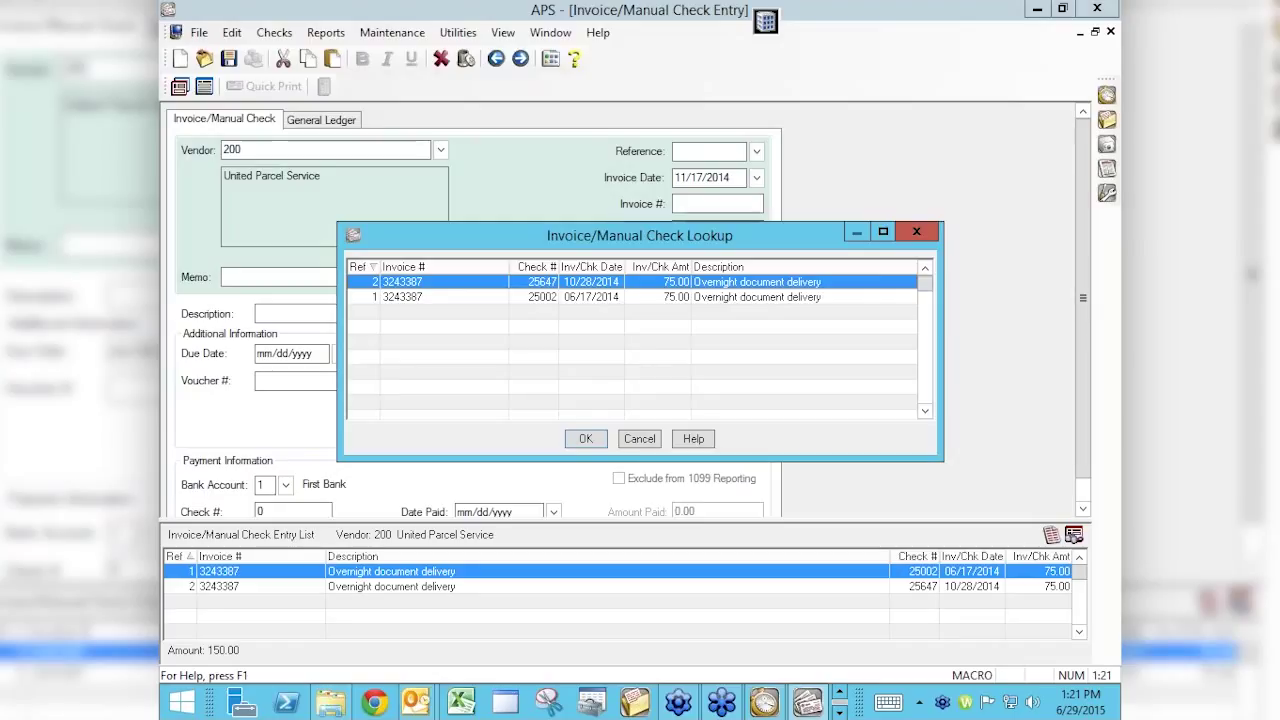
click(639, 440)
key(Escape)
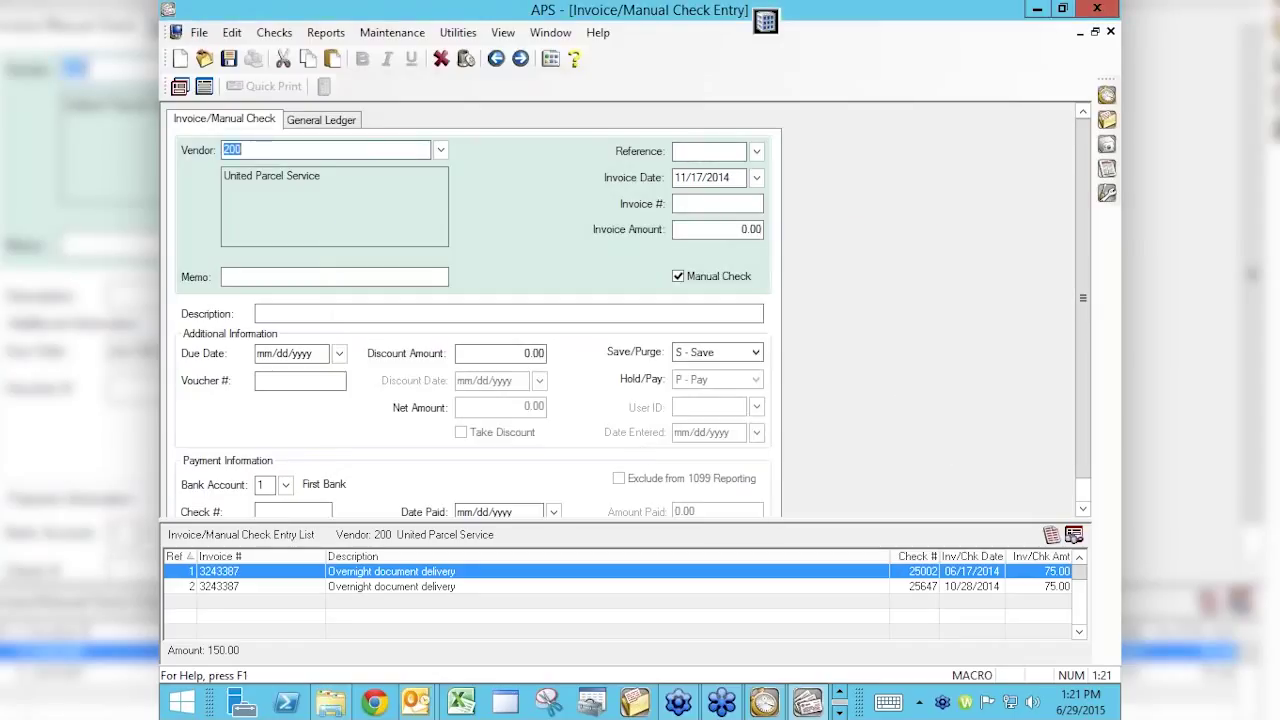
Step: Clear the vendor in the invoice/manual check entry
key(BackSpace)
key(Tab)
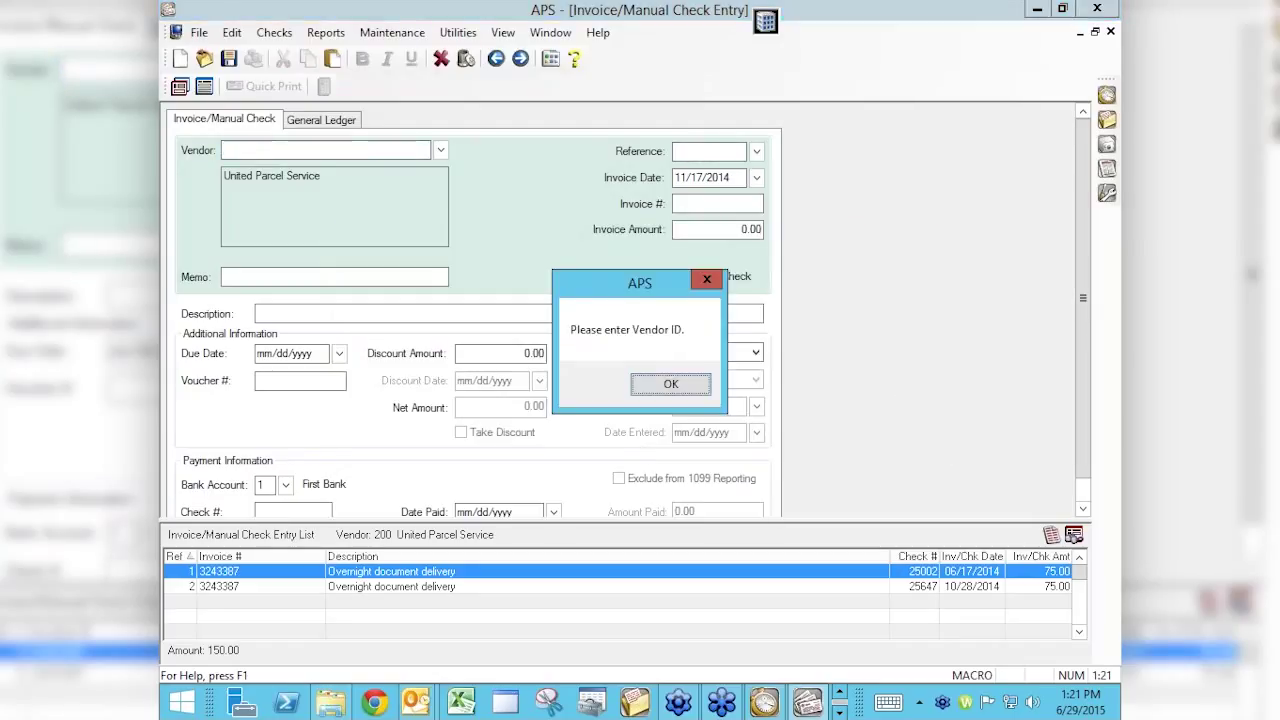
click(667, 383)
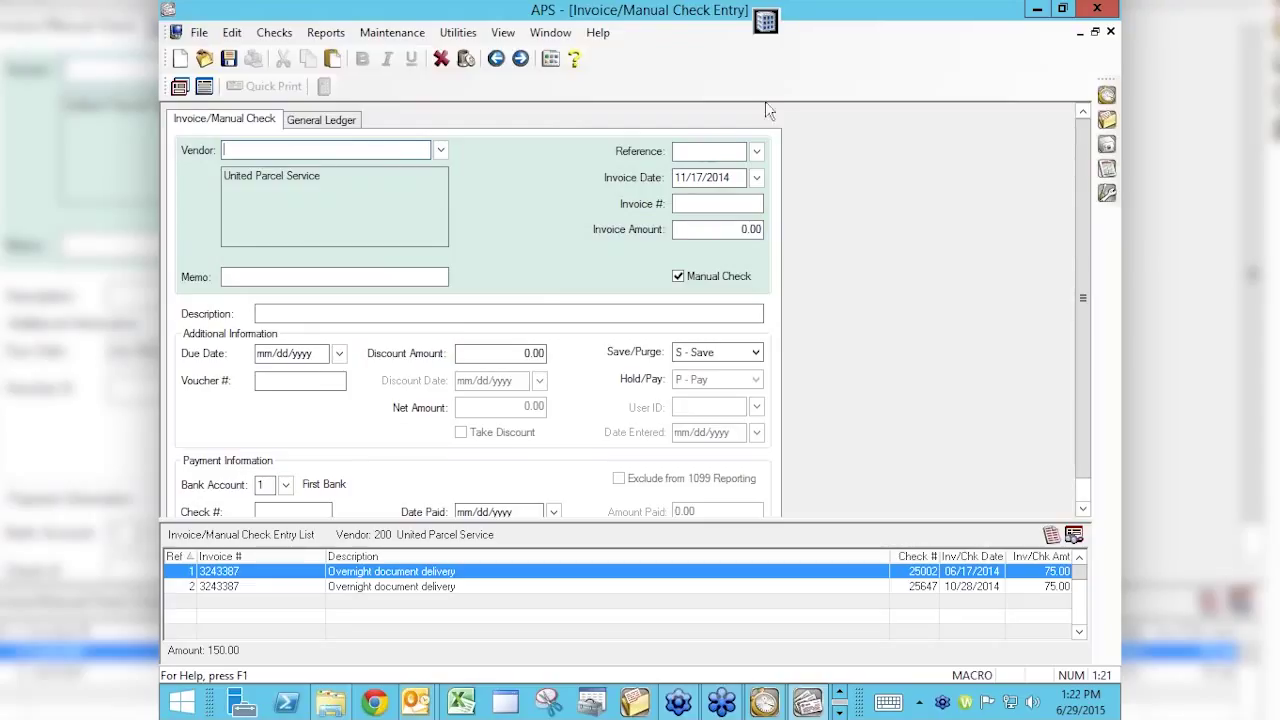
Step: Leave the invoice/manual check entry and preview the Pre-Check Register with report date 11/17/2014
click(1110, 32)
click(337, 174)
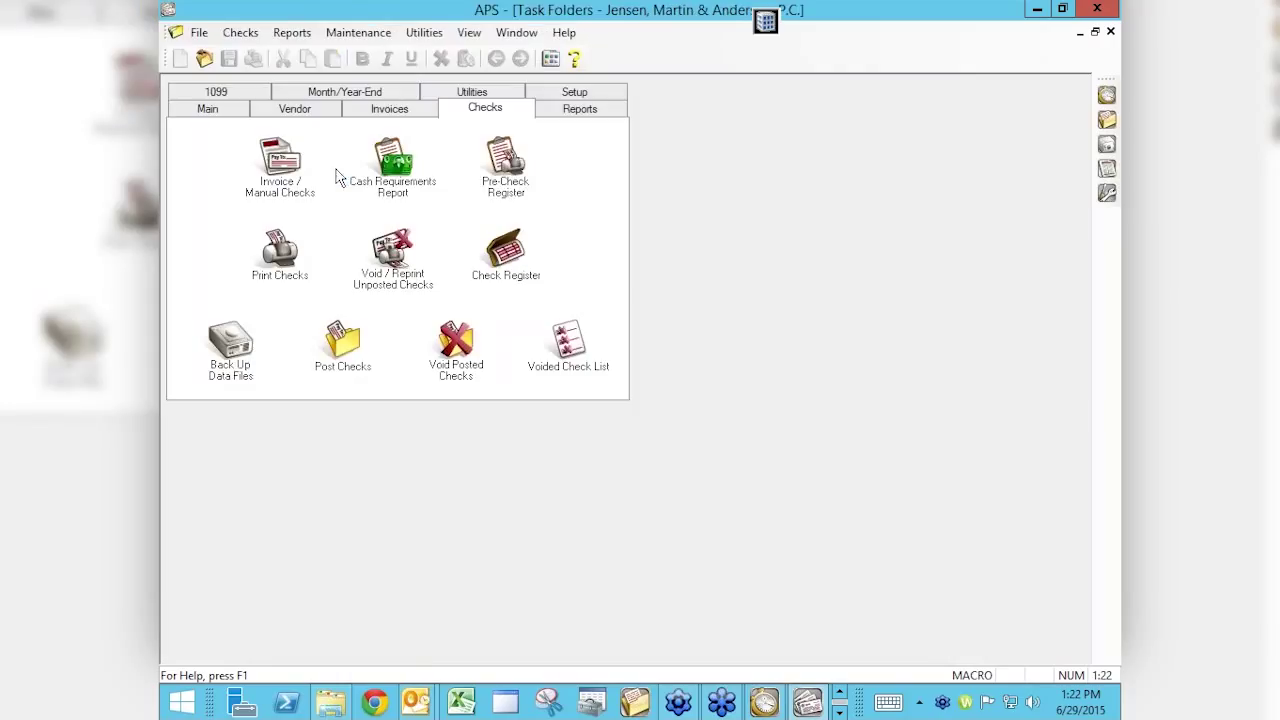
double_click(516, 194)
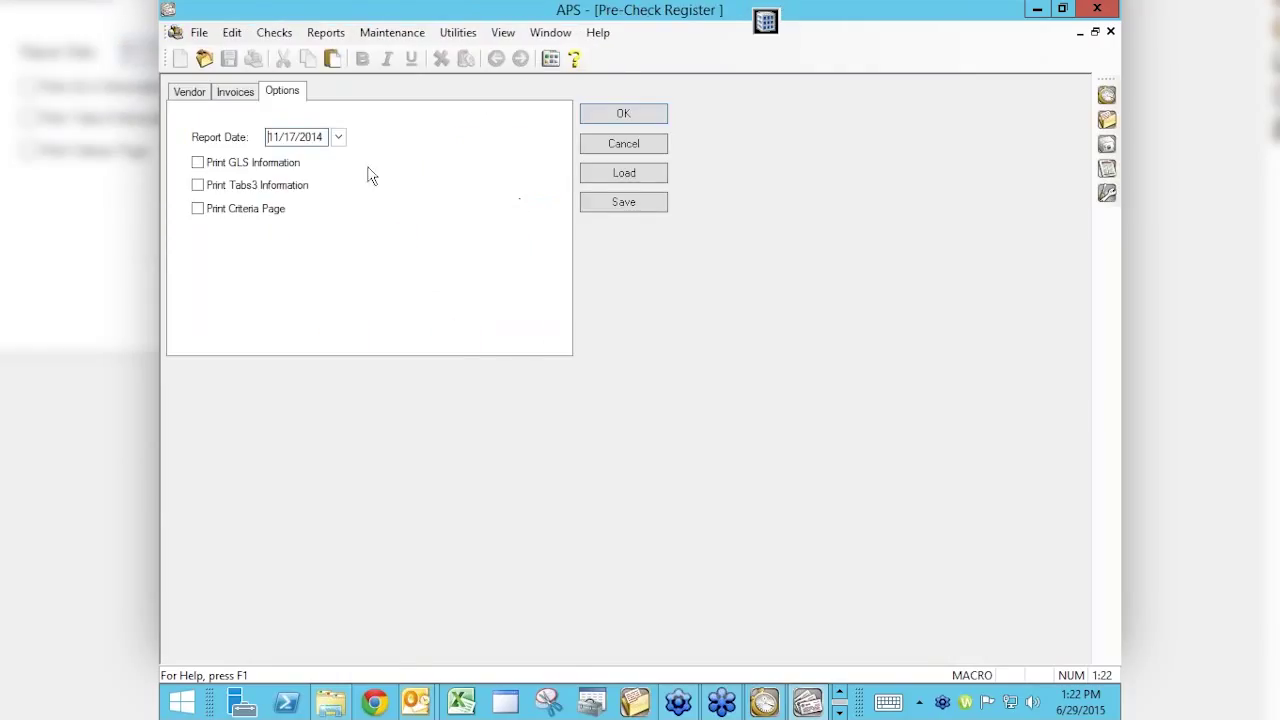
click(617, 116)
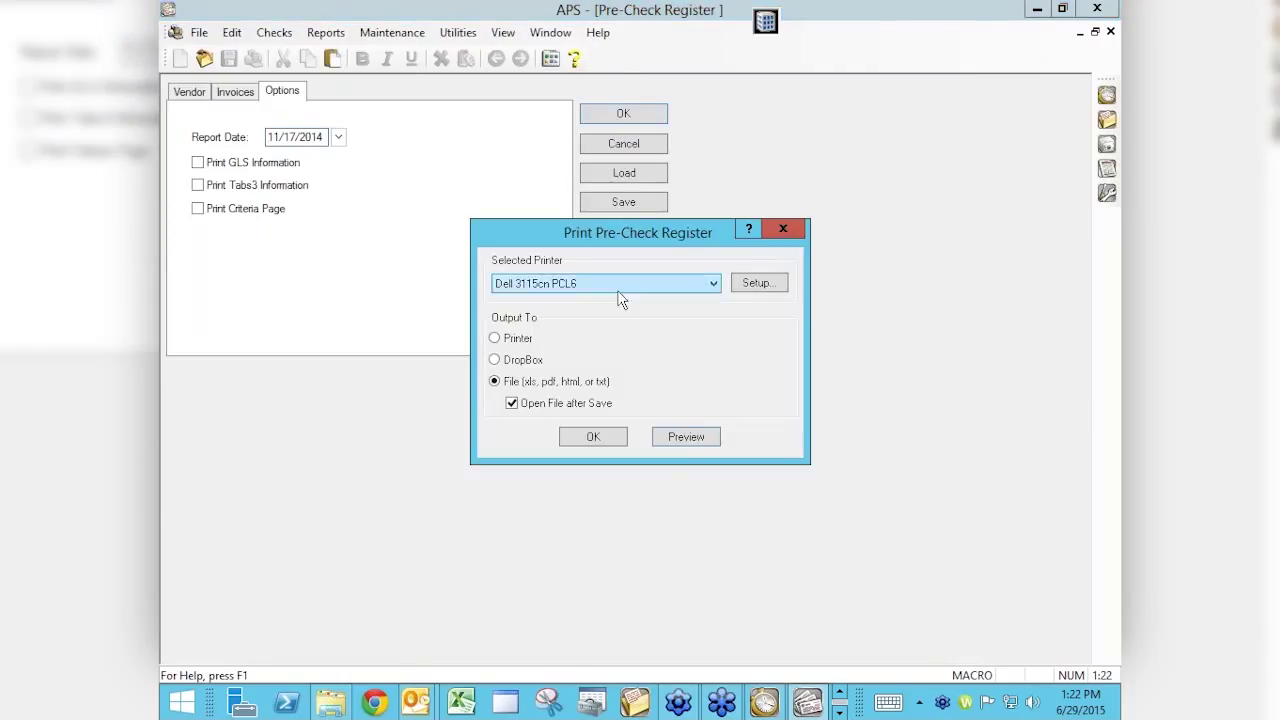
click(682, 440)
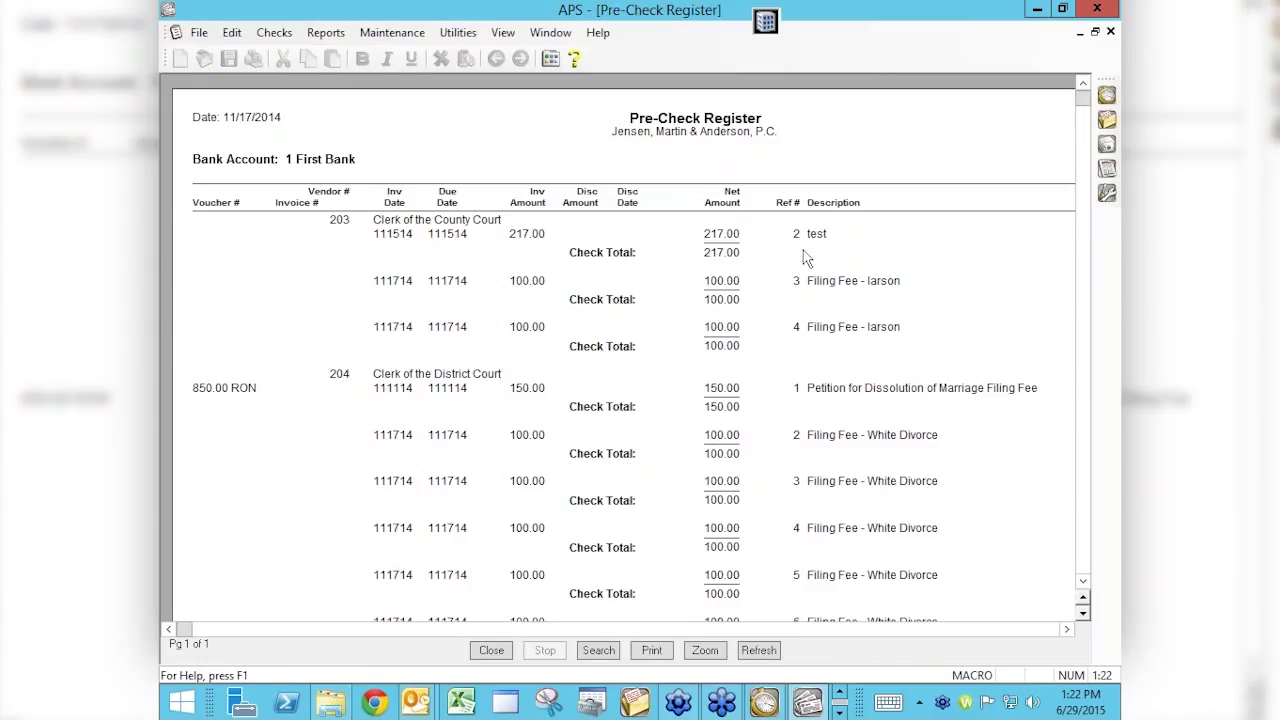
Step: Open the District Court invoice for the Petition for Dissolution of Marriage Filing Fee from the register, review it, and return to the preview
double_click(800, 390)
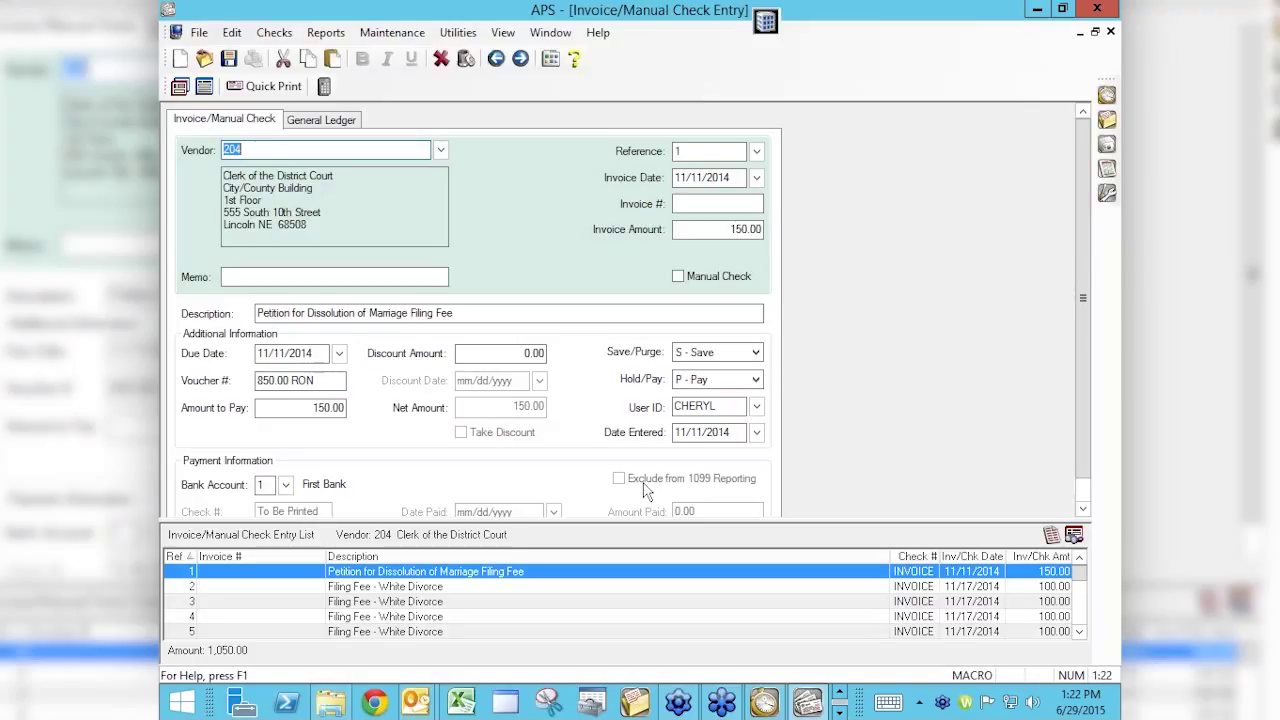
click(1110, 32)
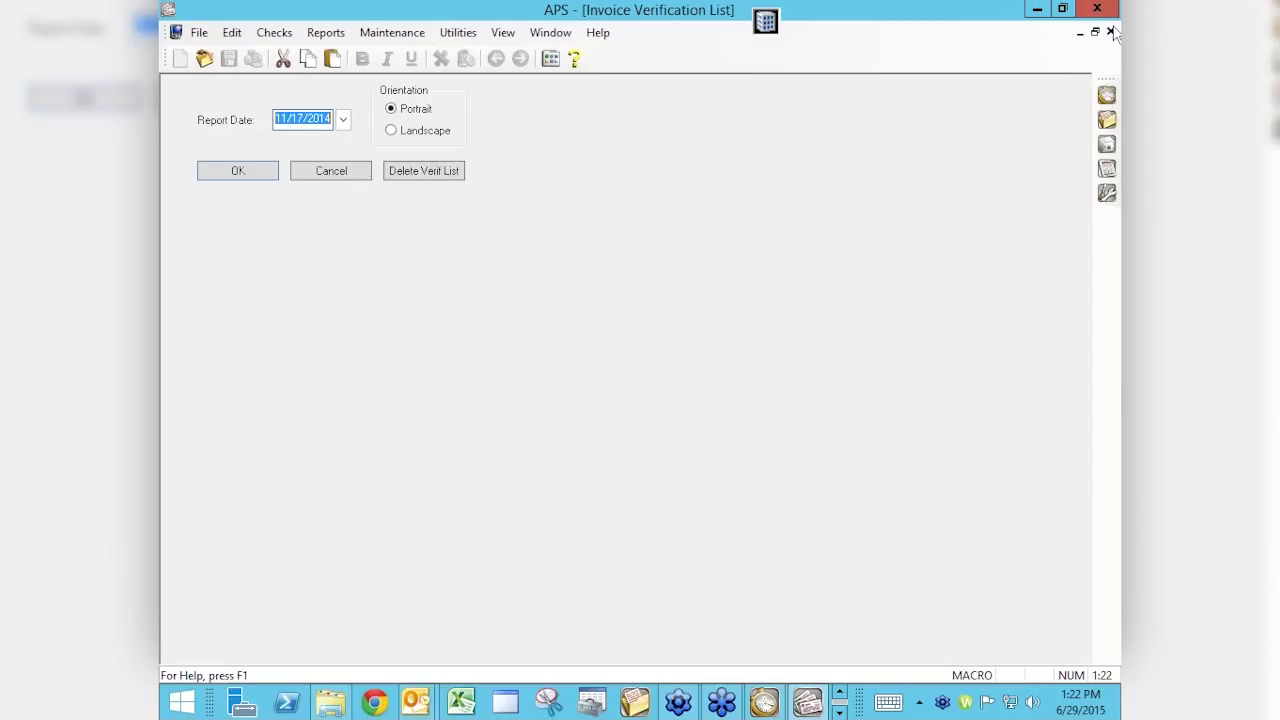
click(1110, 32)
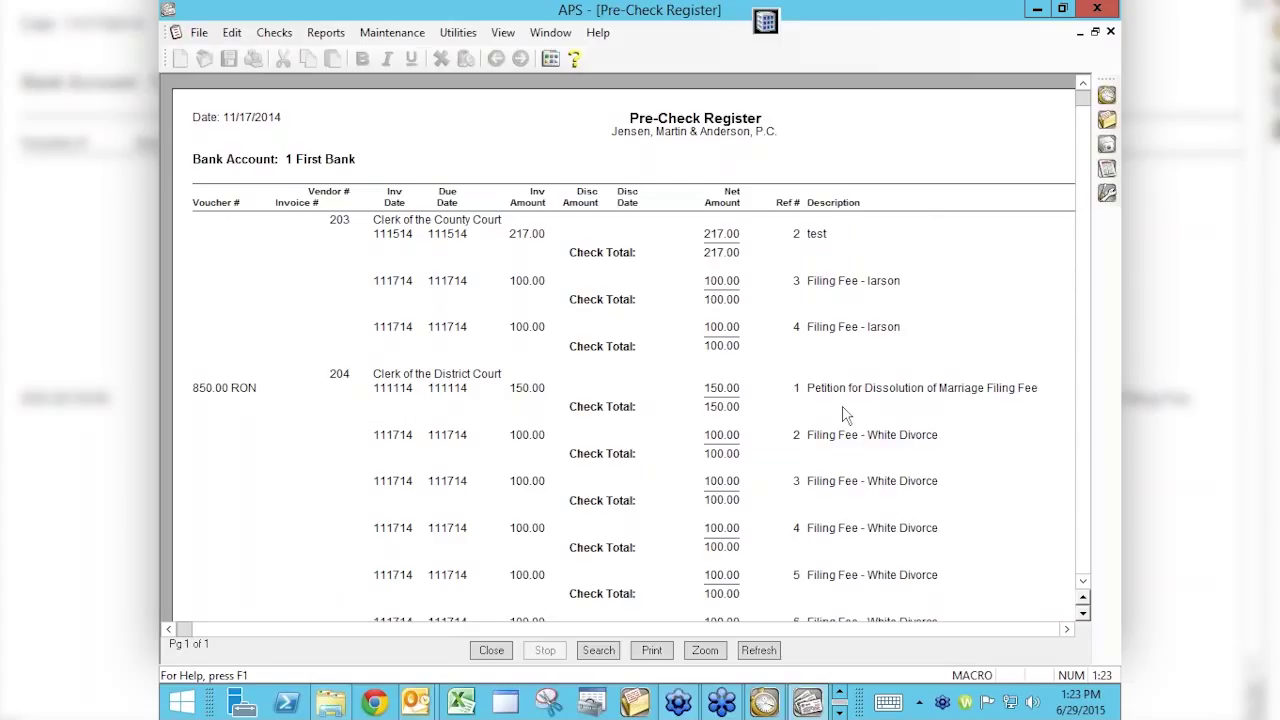
Step: Switch to GLS and open the General Ledger Report setup
key(alt+Tab)
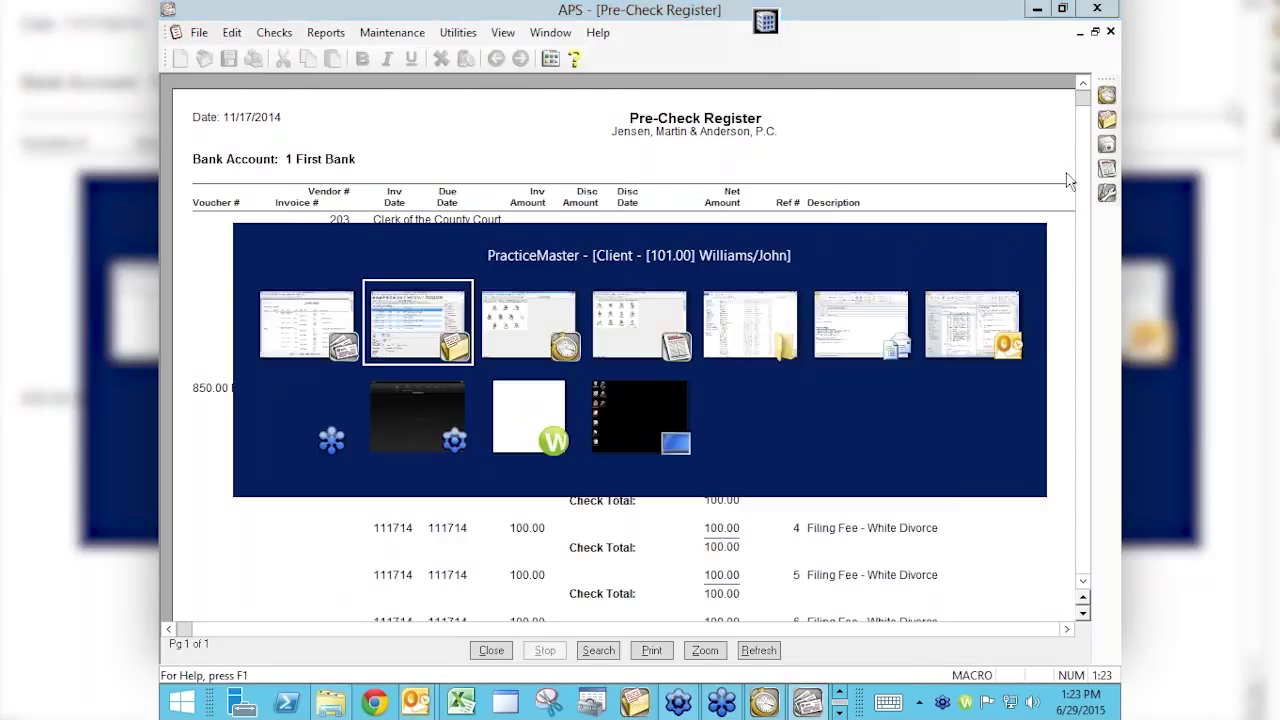
key(alt+Tab)
key(alt+Tab)
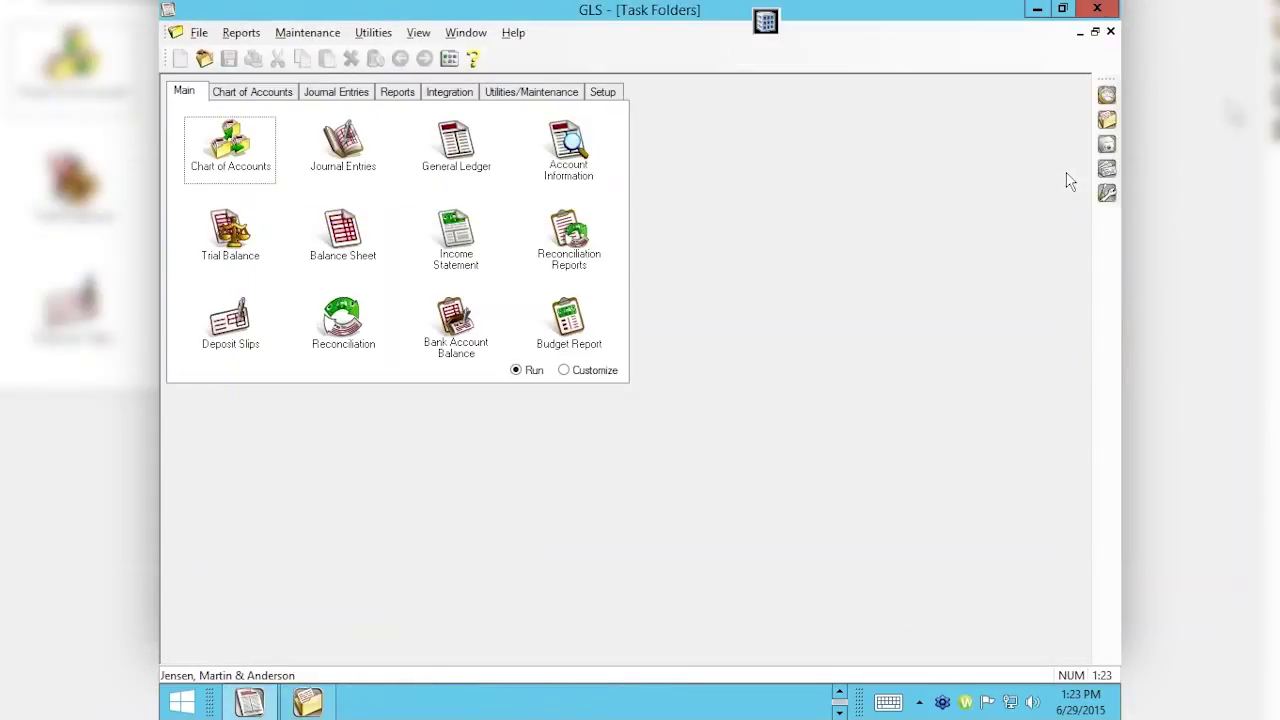
click(456, 145)
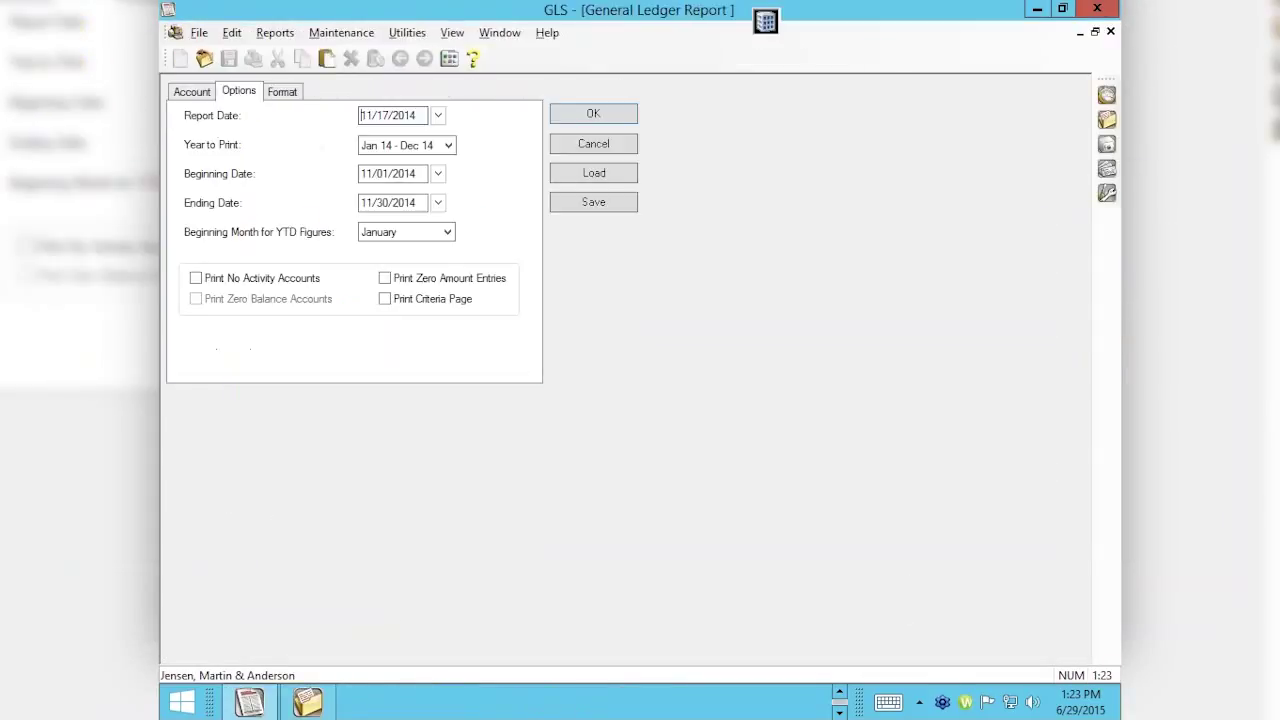
Step: Limit the General Ledger Report to the Operating Account, 1110.00 thru 1110.00
click(191, 92)
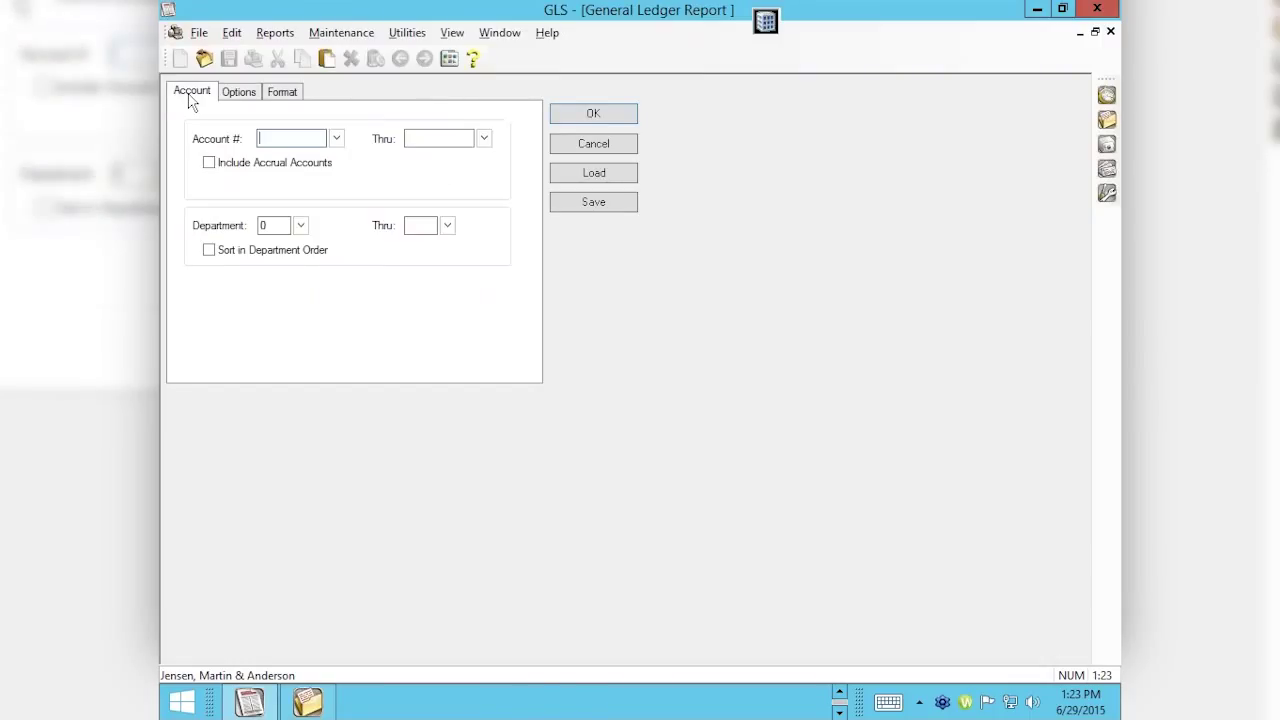
click(337, 139)
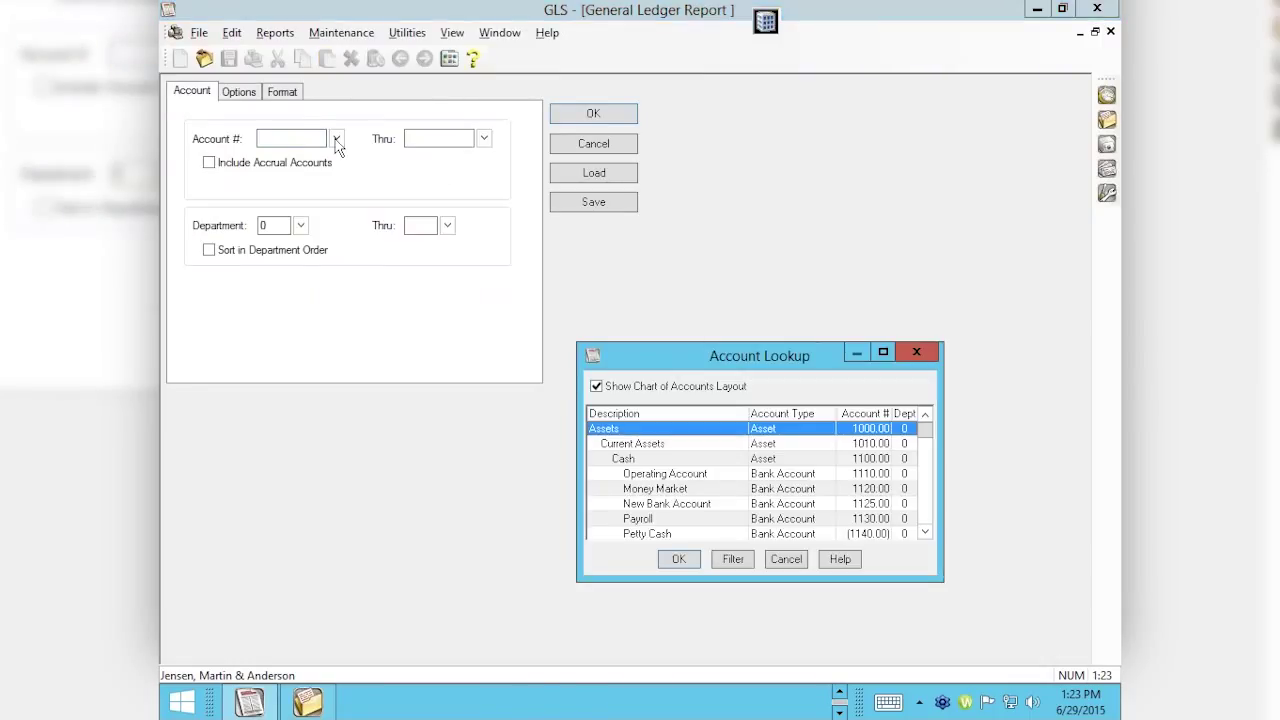
key(Down)
key(Down)
key(Down)
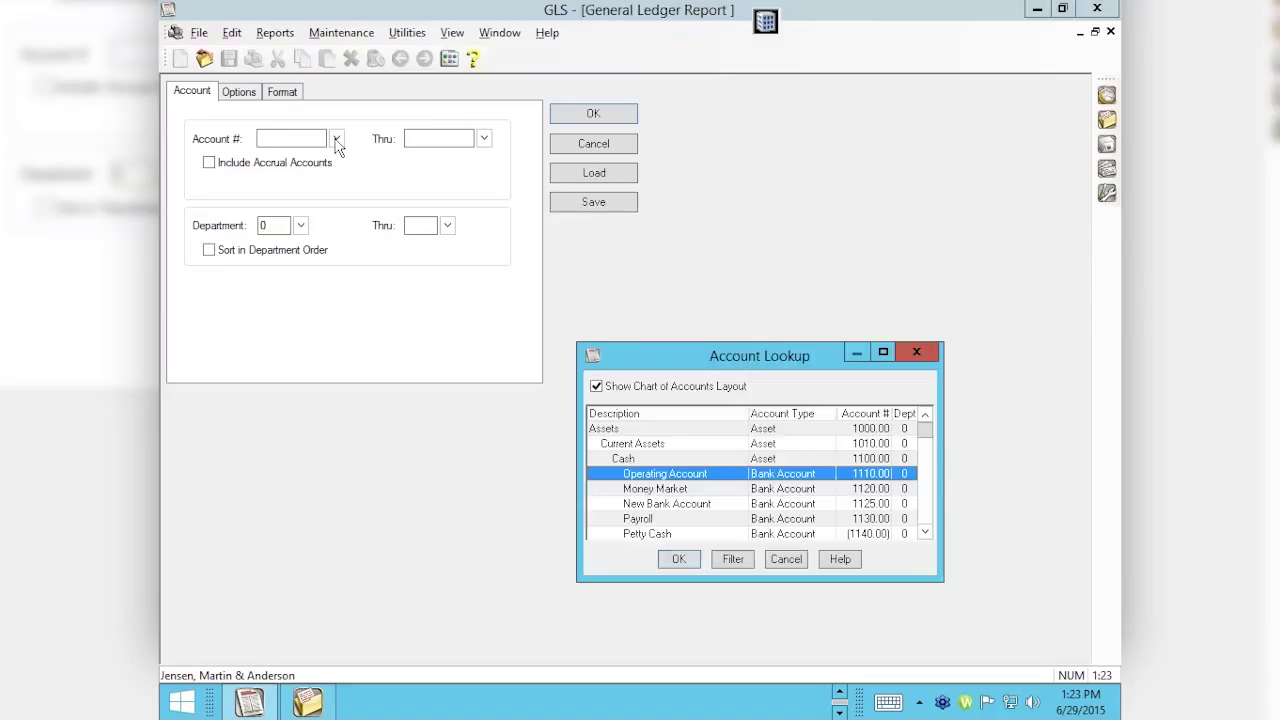
key(Return)
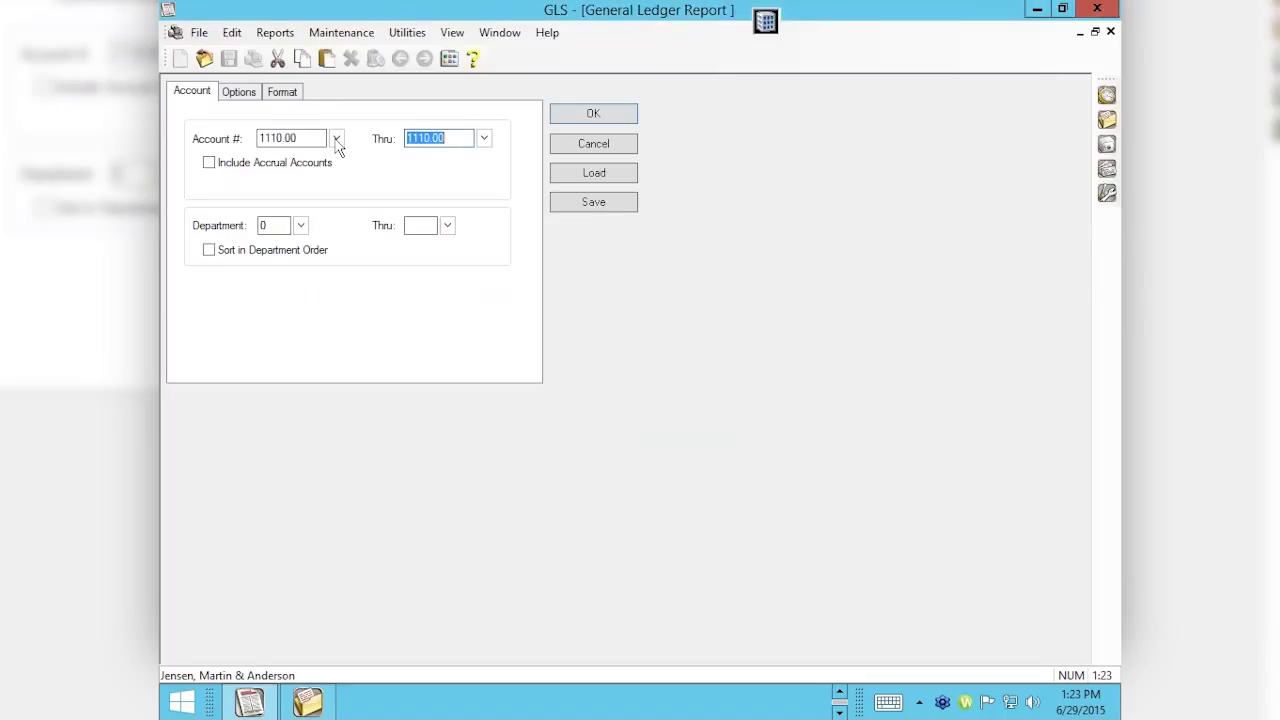
Step: Preview the General Ledger Report for 11/01/2014 thru 11/30/2014 and examine its debit, credit and balance columns
click(240, 93)
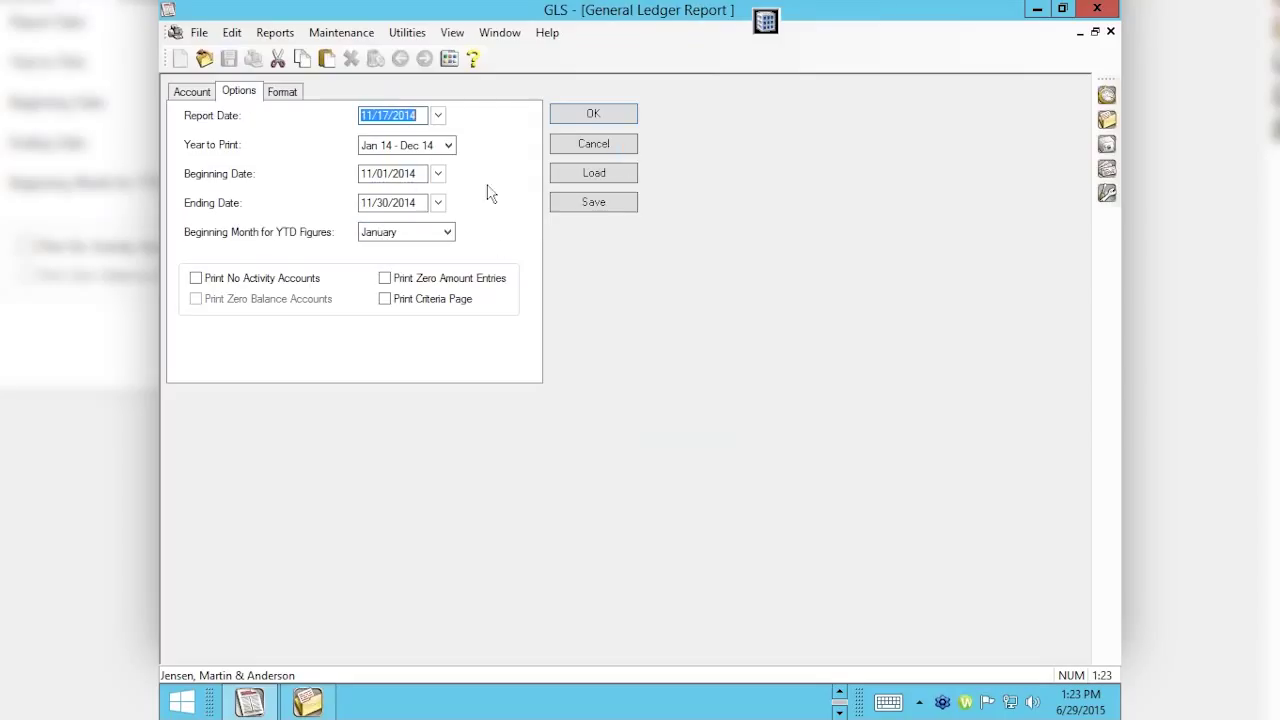
click(592, 115)
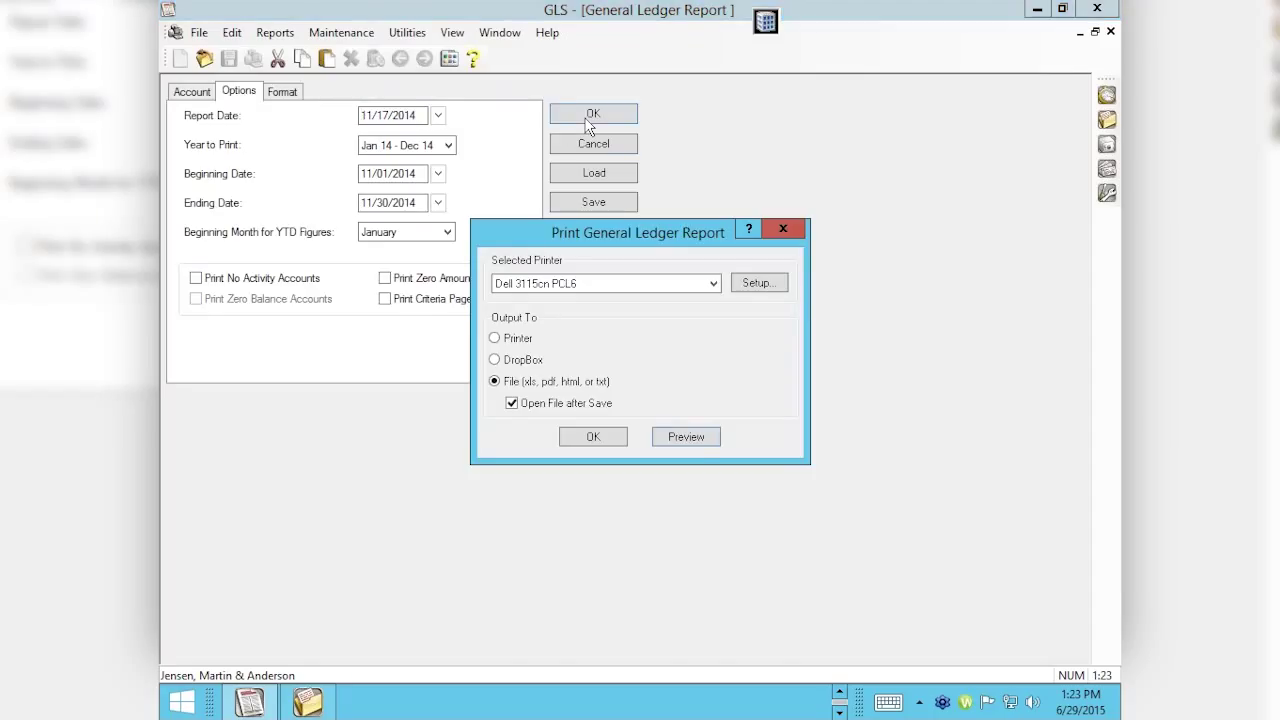
click(694, 437)
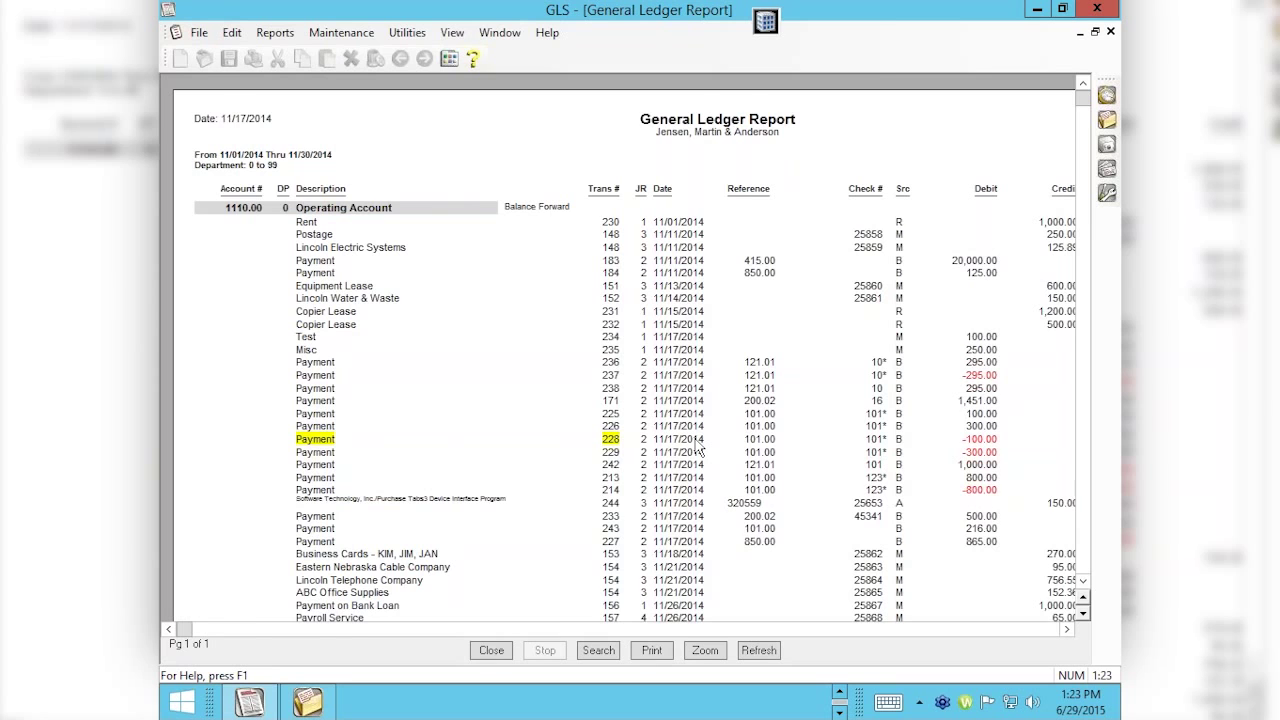
scroll(697, 447, right, 3)
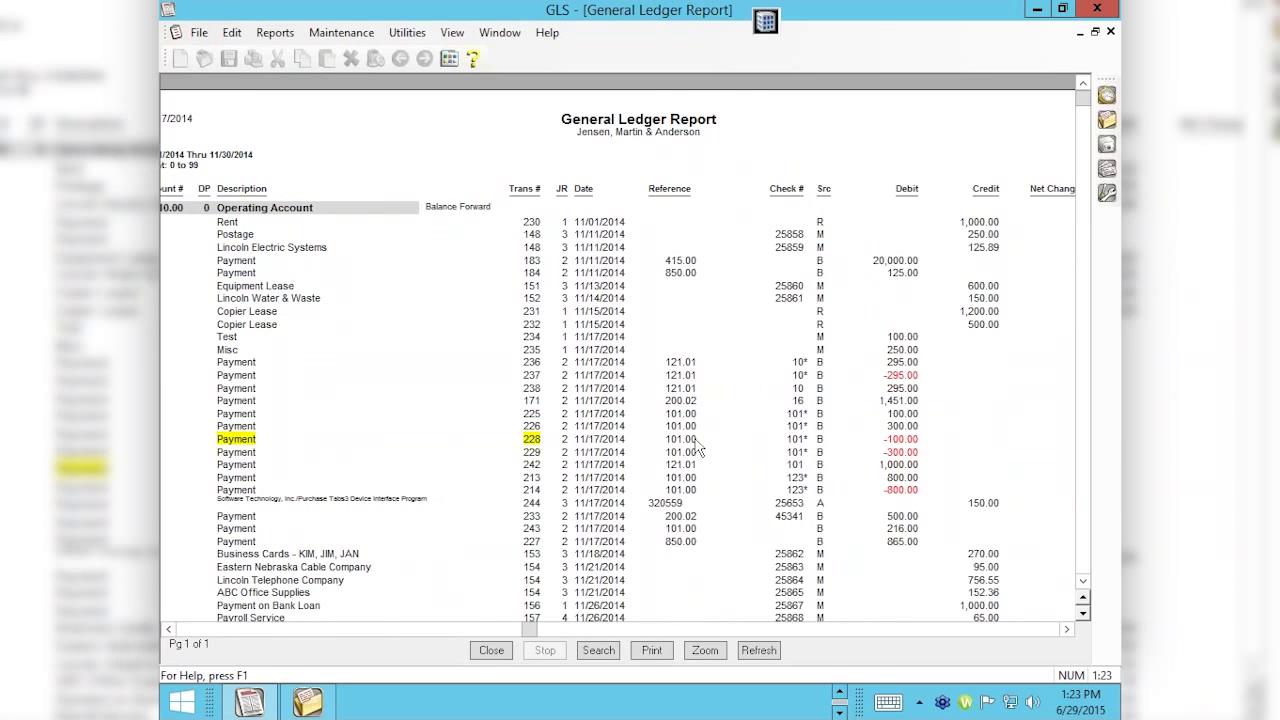
scroll(699, 449, right, 2)
scroll(697, 447, right, 3)
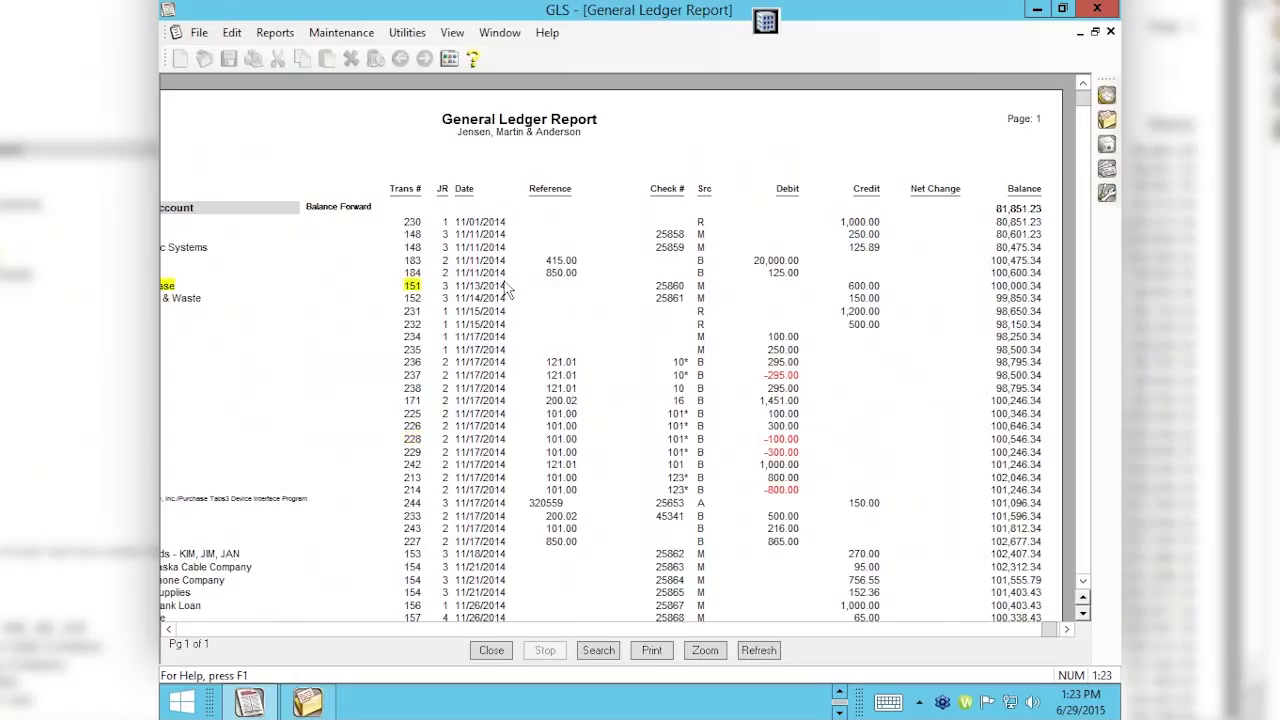
Step: Set the report preview's zoom to Fit To Window and examine the Operating Account's transactions
click(705, 651)
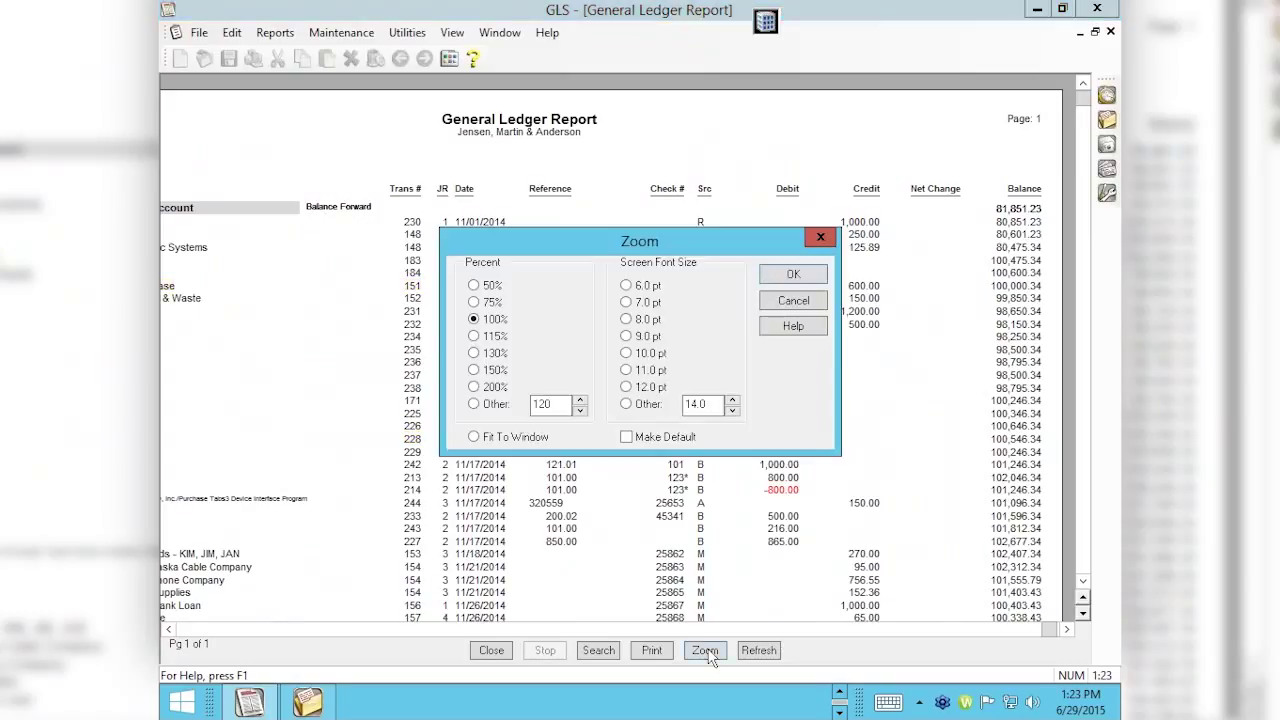
click(474, 437)
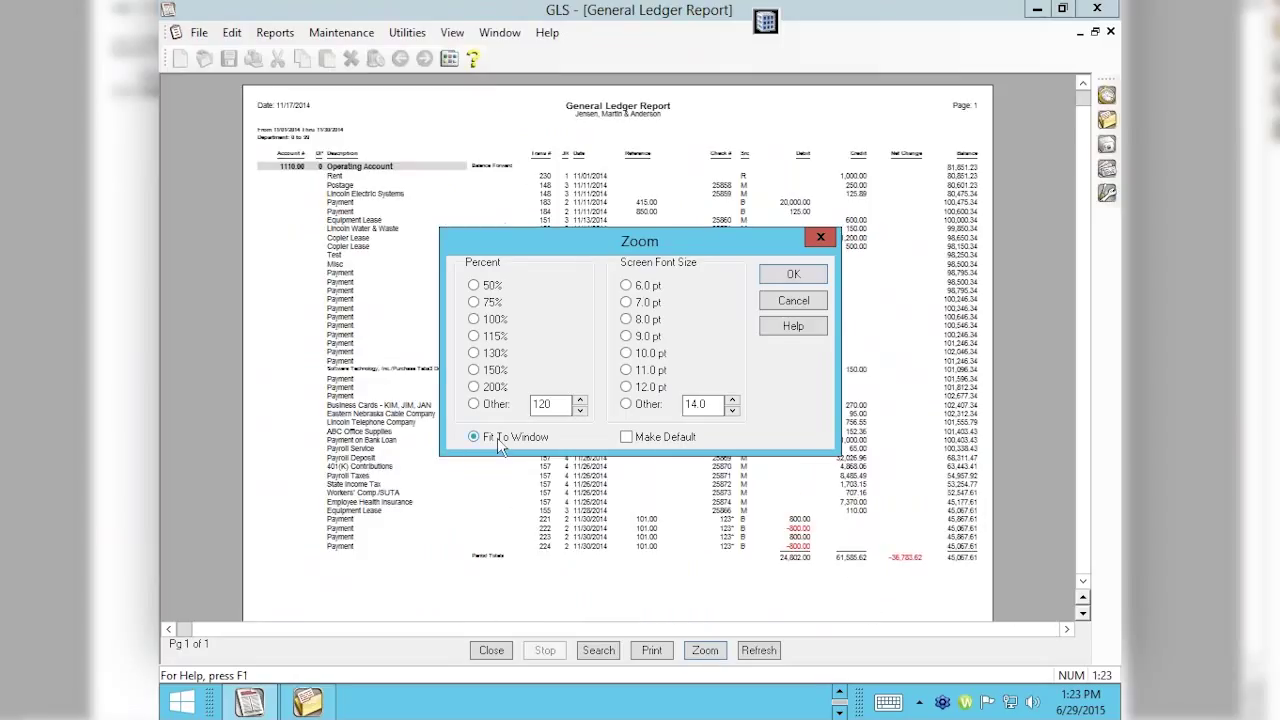
click(795, 276)
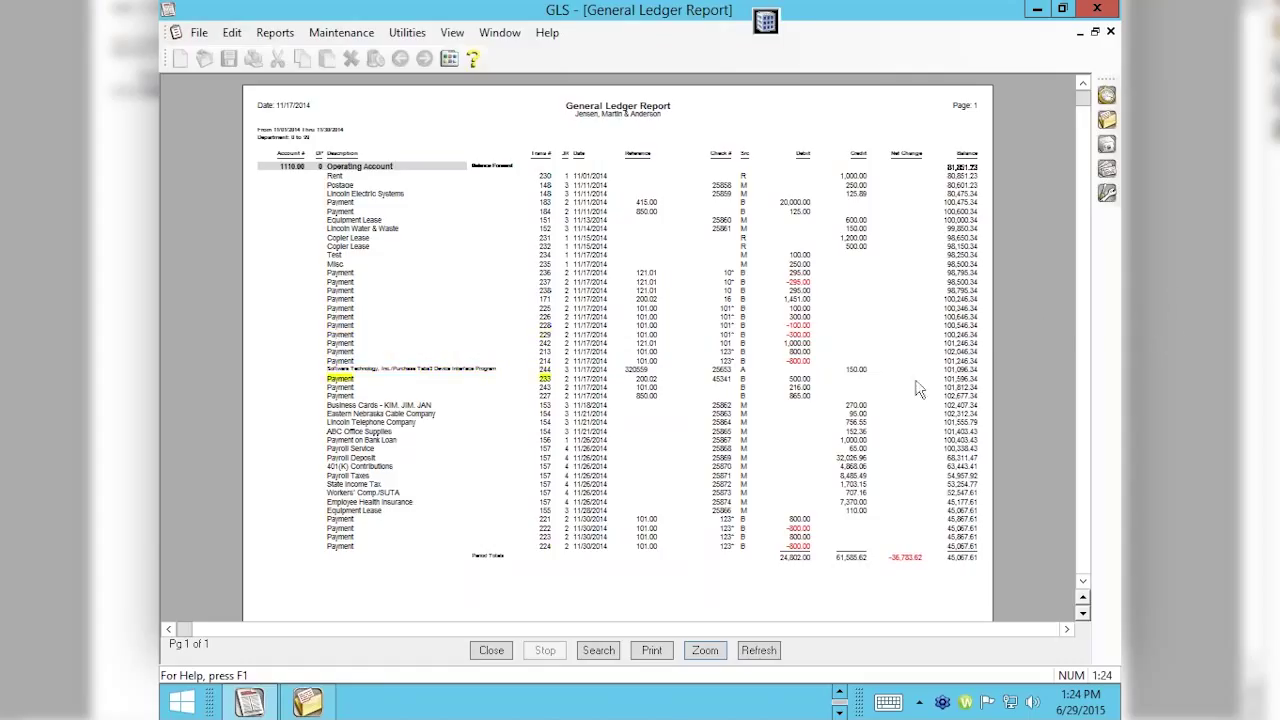
key(alt+e)
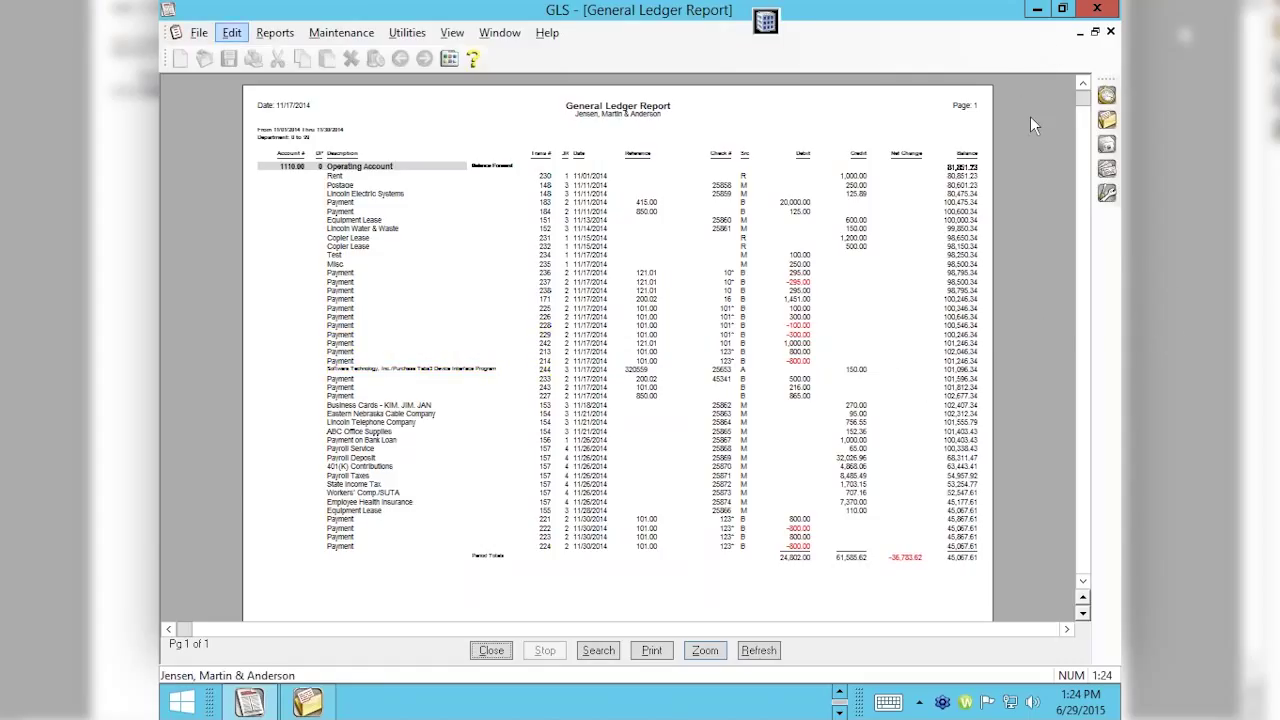
Step: Switch back to APS and leave the Pre-Check Register for the task folders
key(alt+Tab)
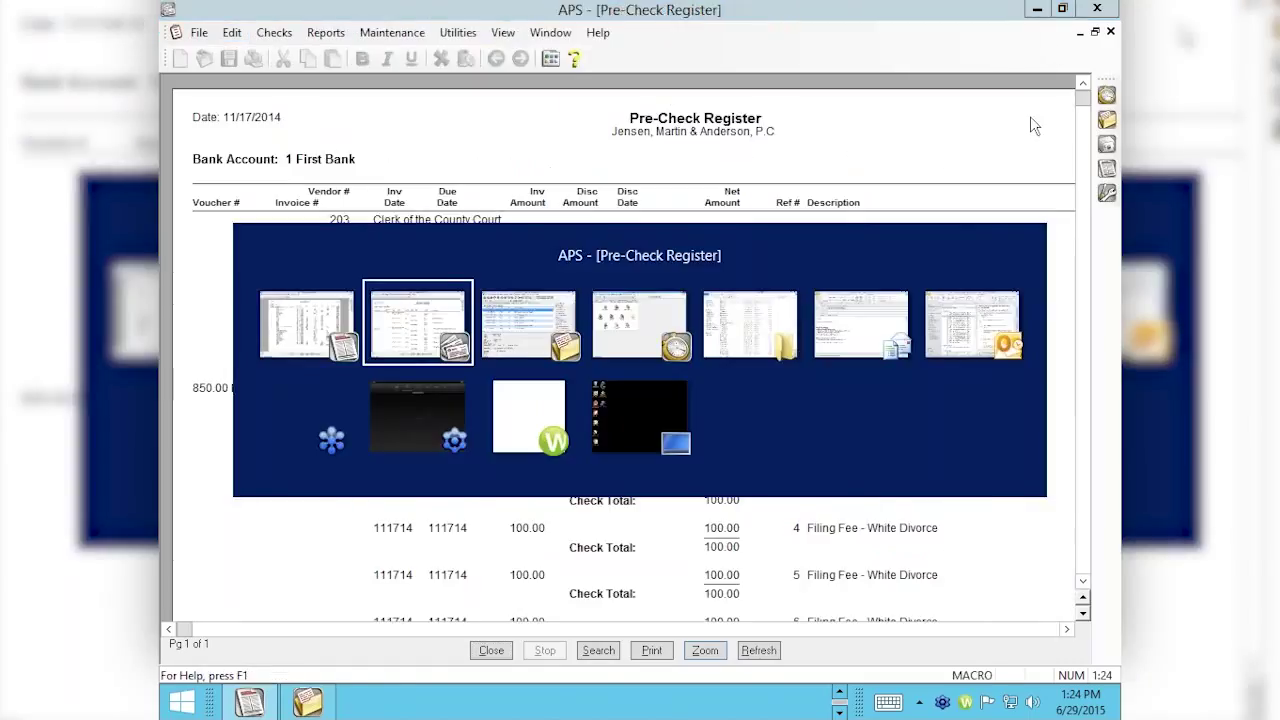
key(super)
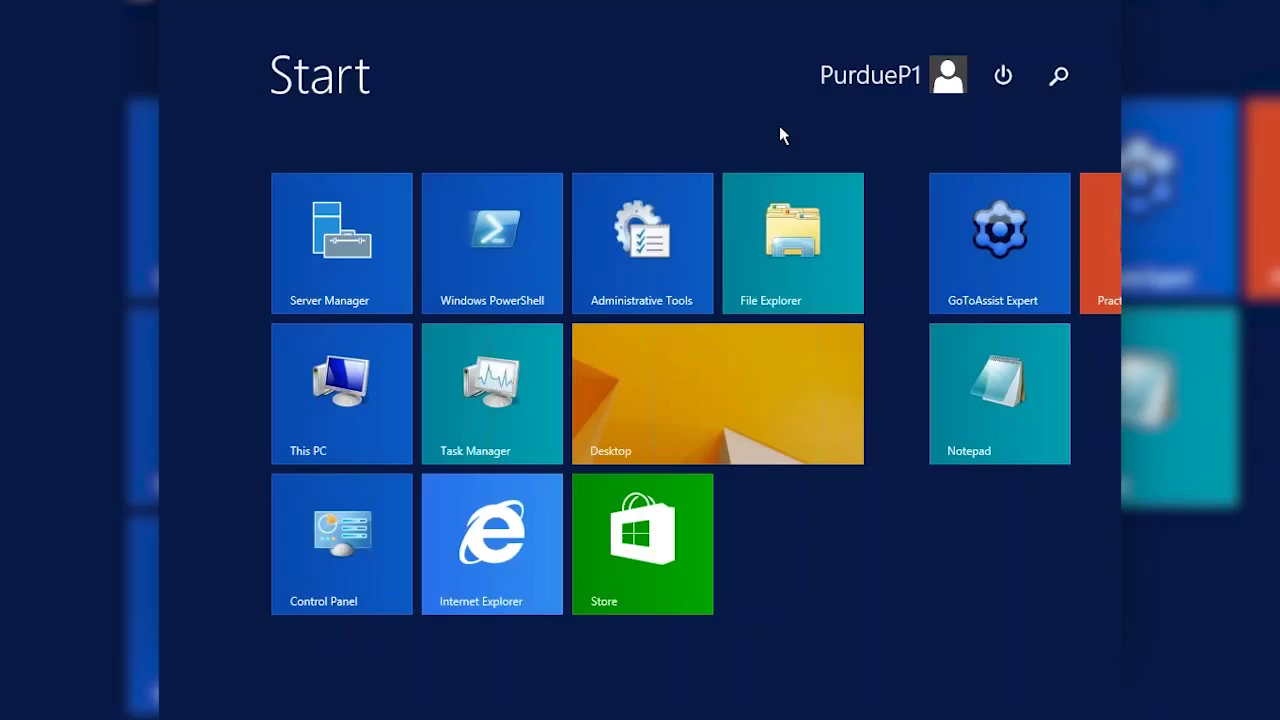
key(super)
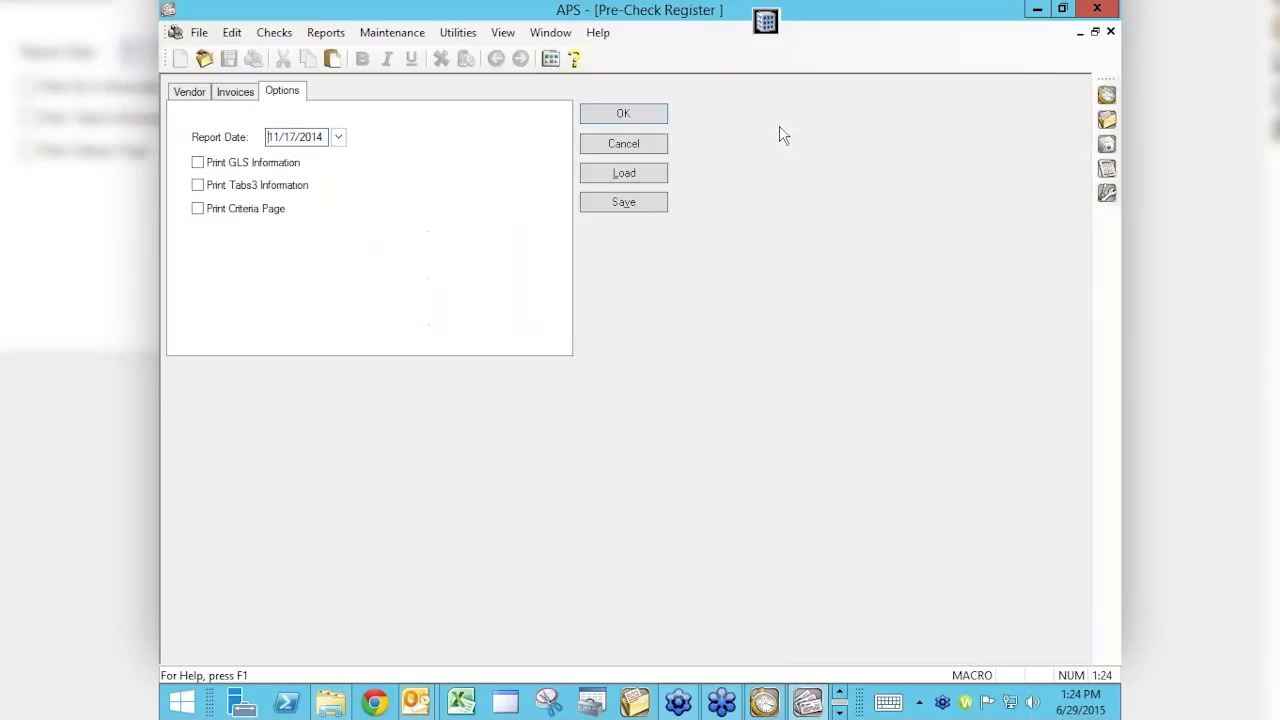
key(Escape)
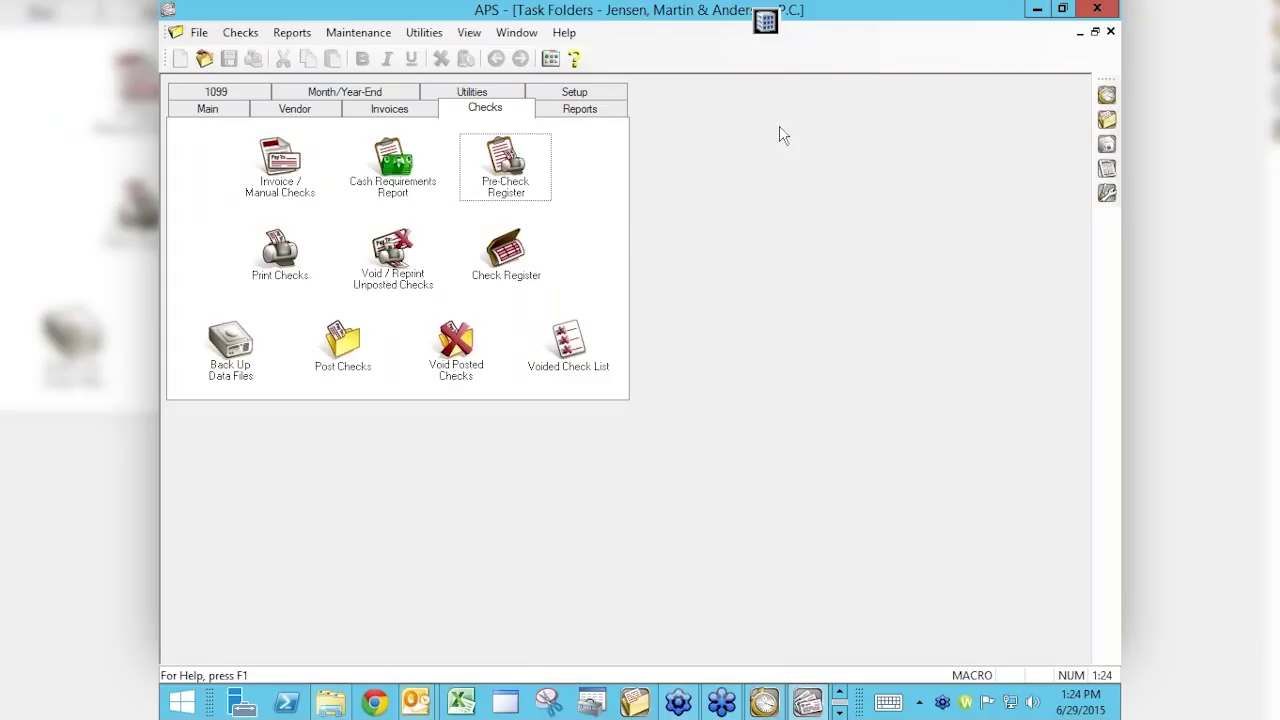
Step: Preview Print Checks for check date 11/17/2014 with the Dell 3115cn PCL6 printer, review the selectable invoices, and cancel the check run
click(280, 252)
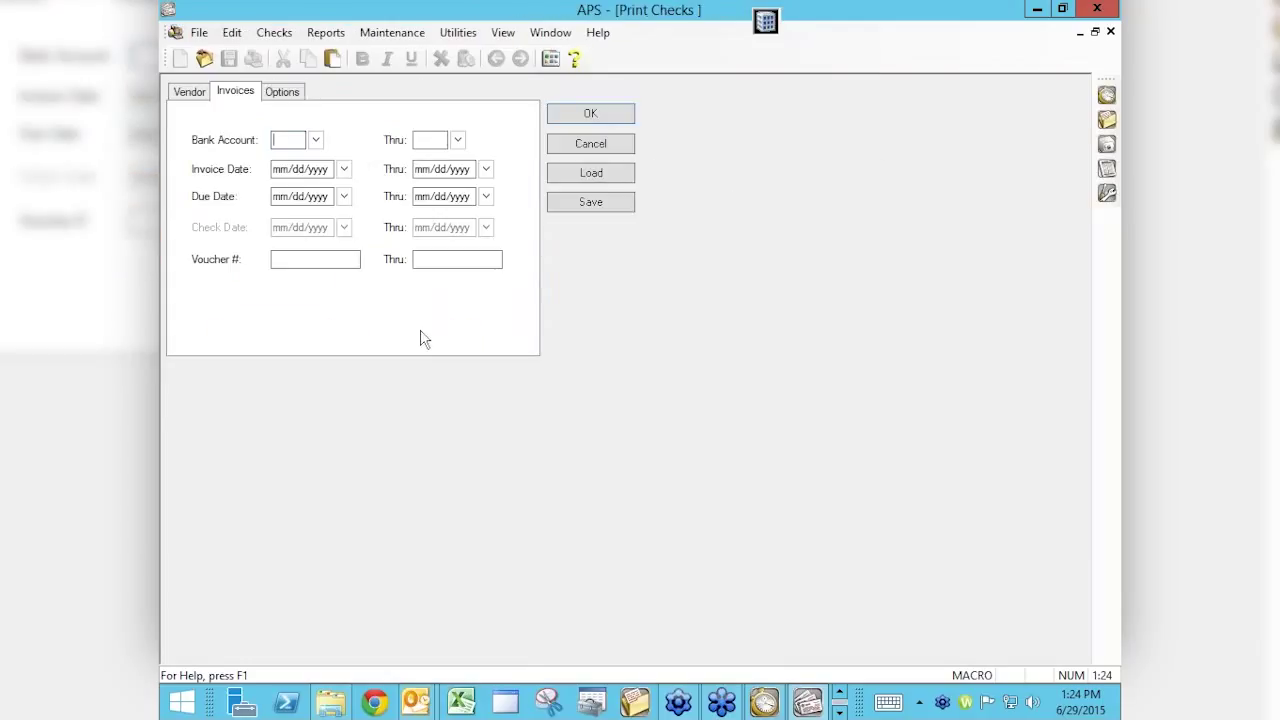
click(293, 95)
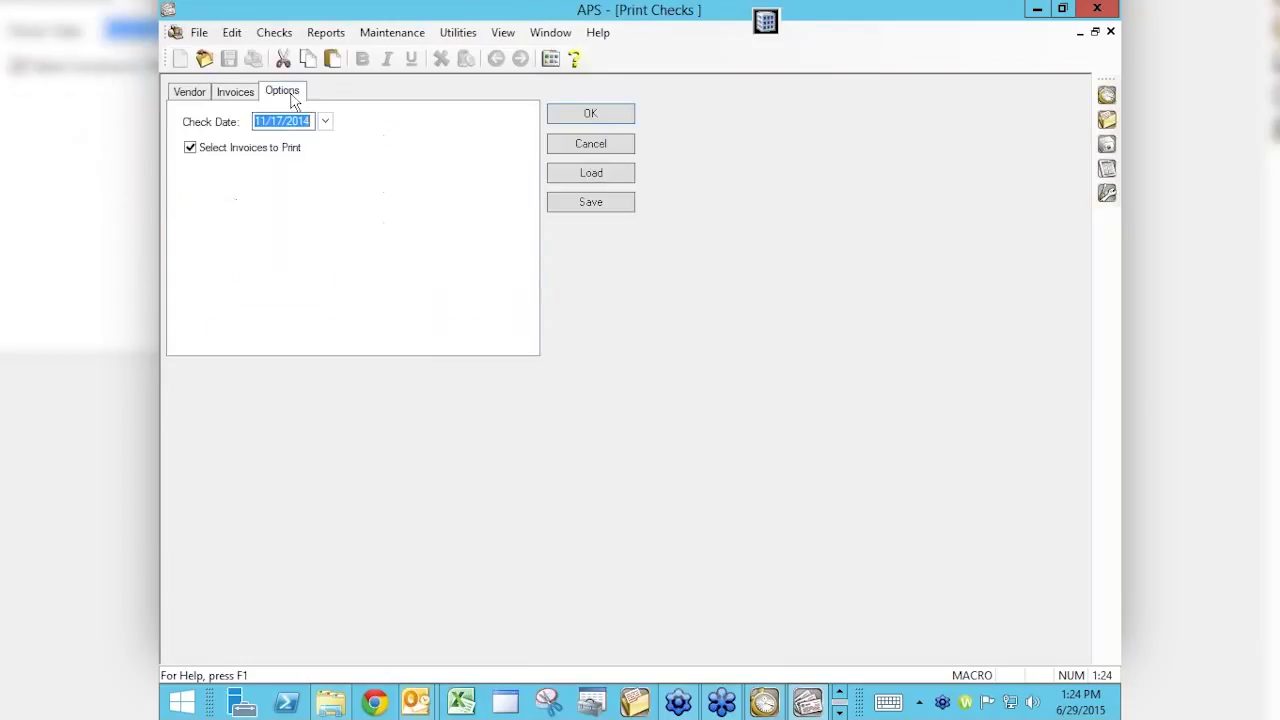
click(572, 110)
click(713, 283)
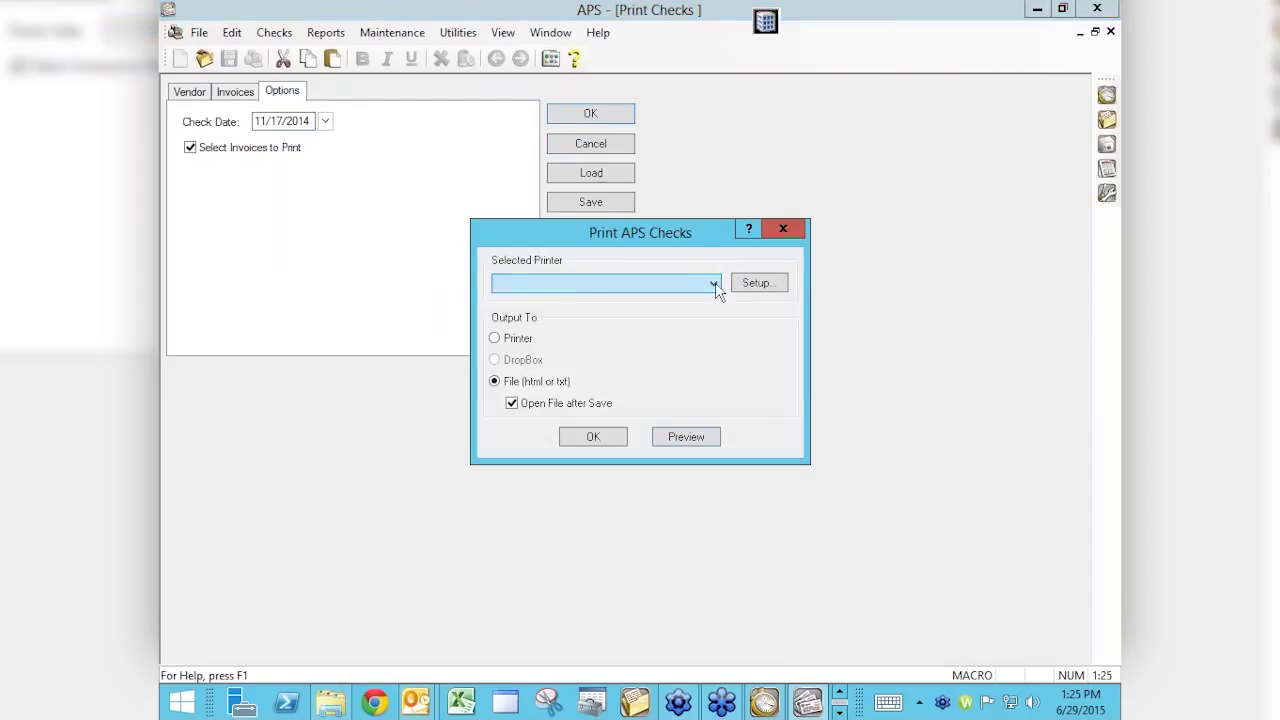
click(568, 296)
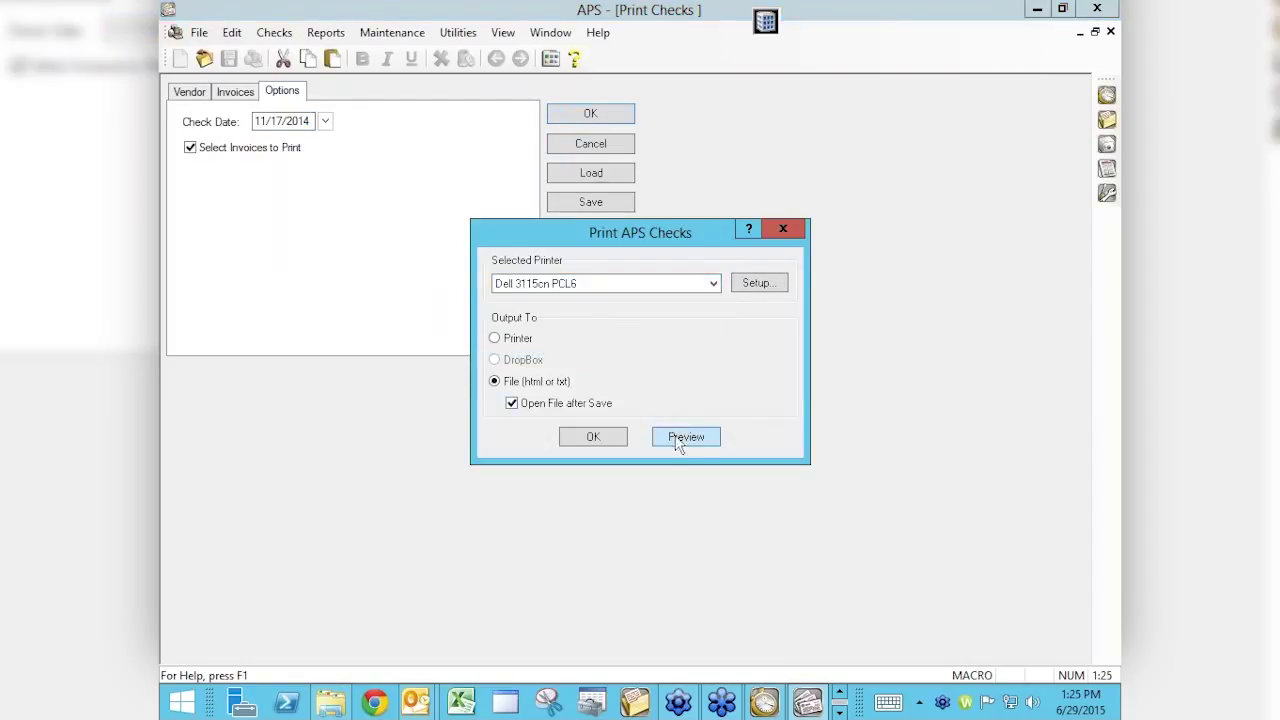
click(676, 437)
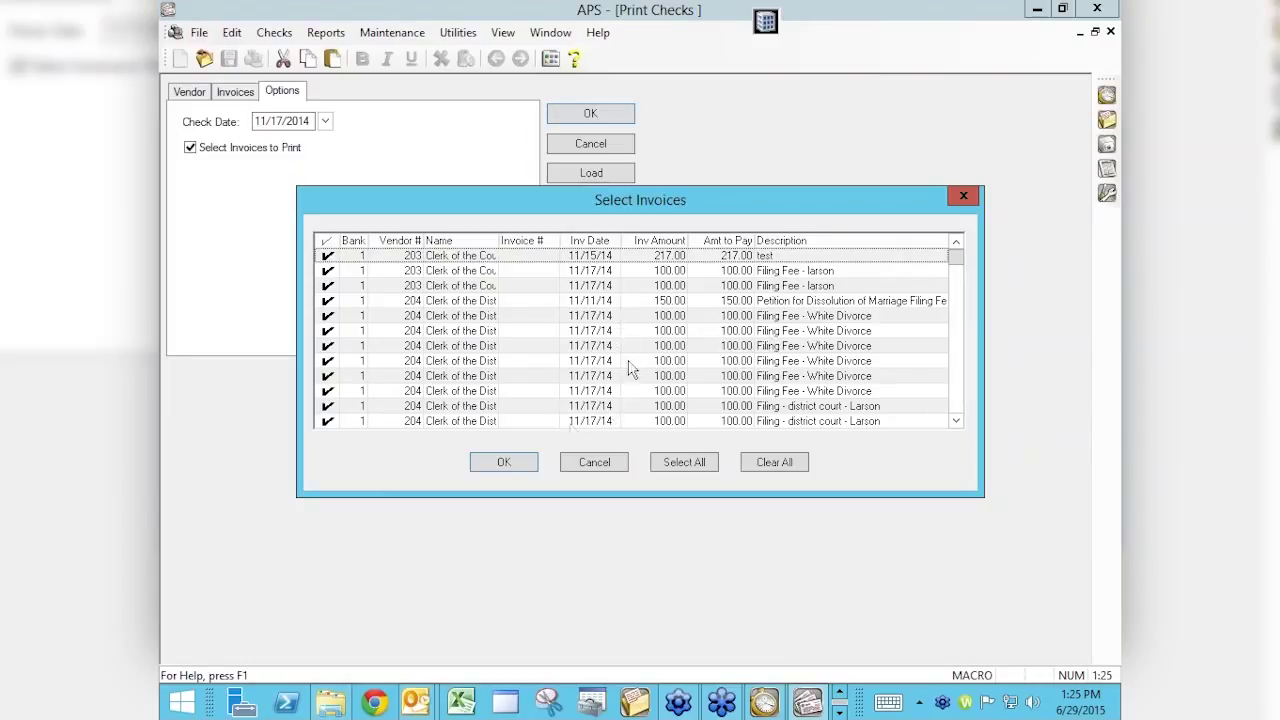
click(566, 460)
click(611, 145)
Step: Preview the Pre-Check Register for 11/17/2014 and open the Clerk of the County Court invoice described as "test"
double_click(520, 166)
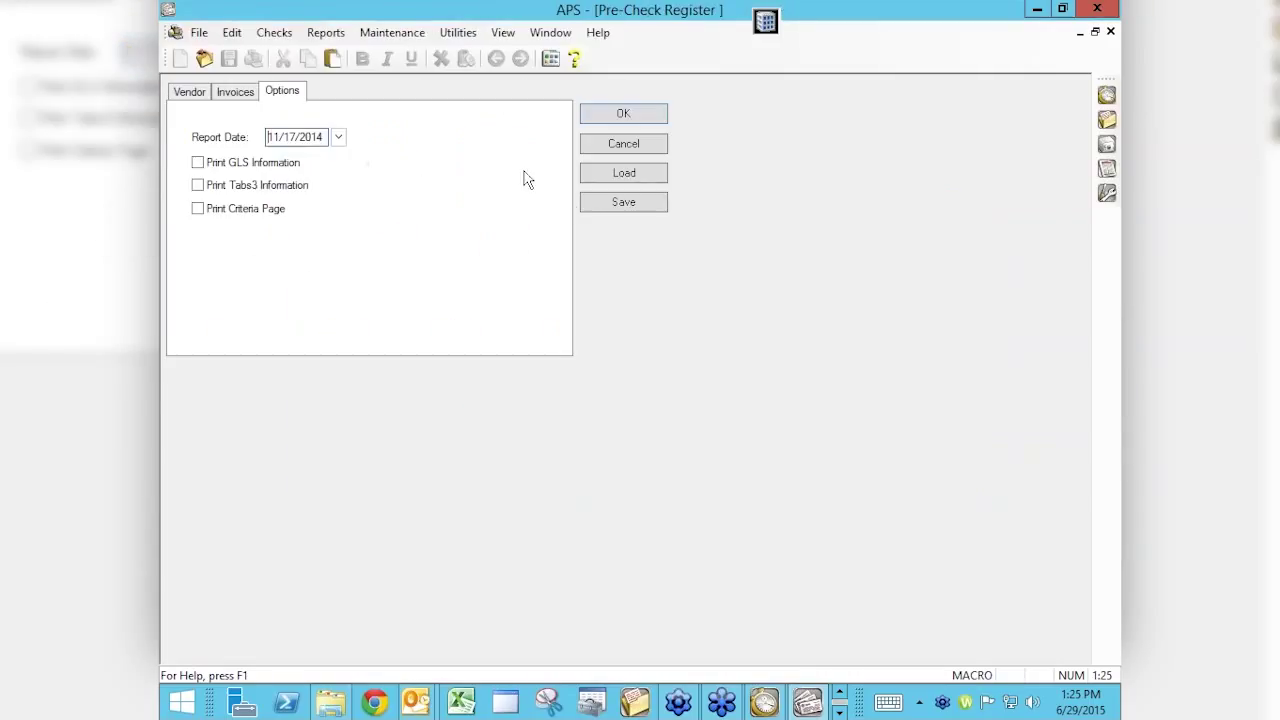
click(621, 117)
click(684, 437)
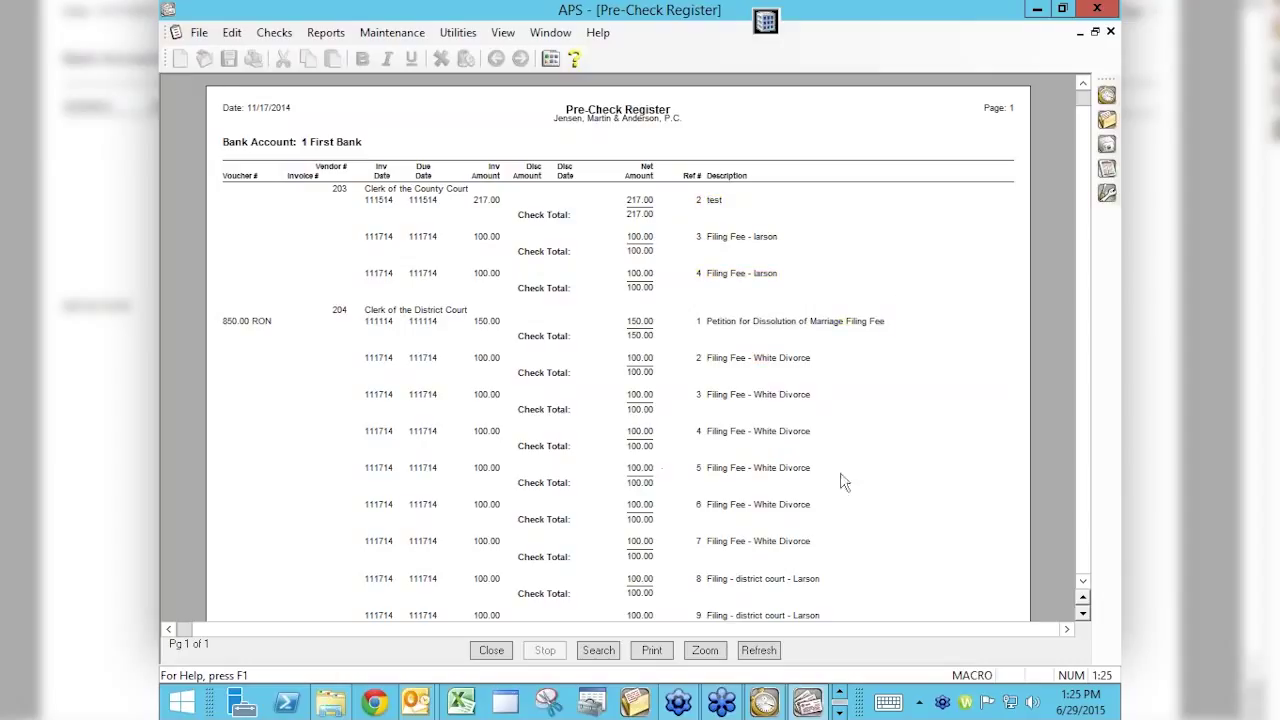
click(714, 201)
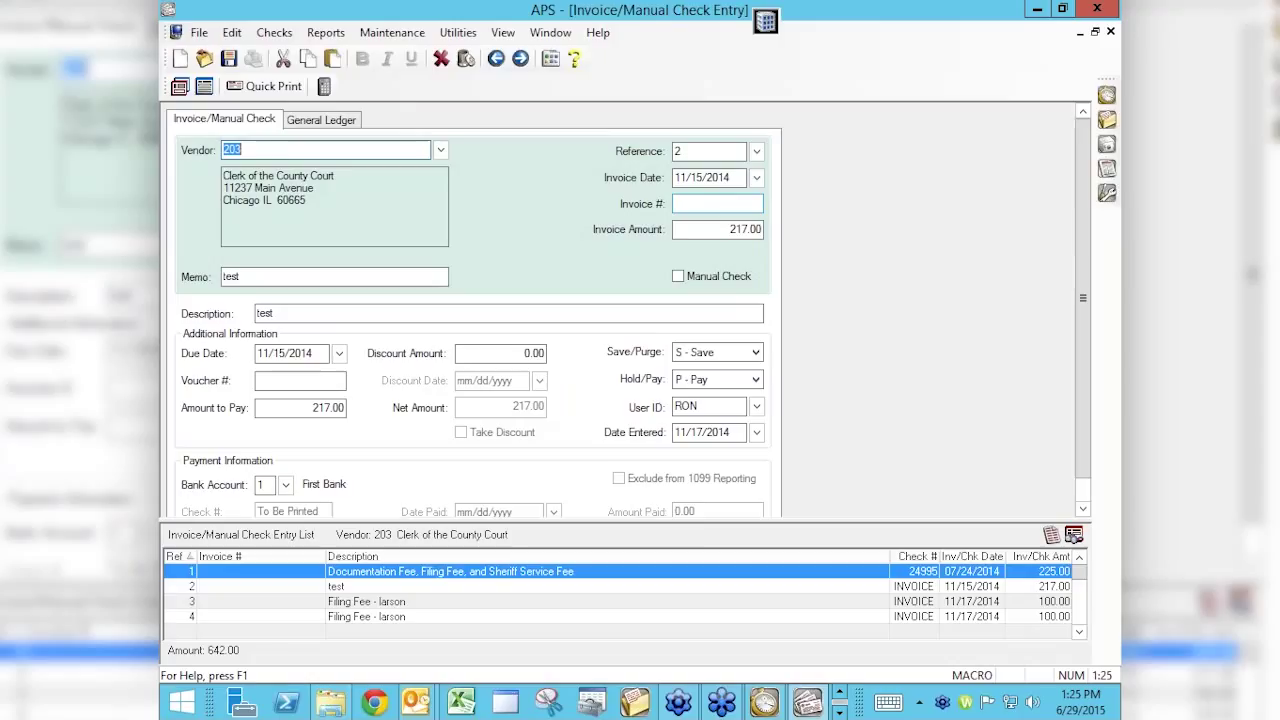
Step: Try deleting the Clerk of the County Court "test" invoice, decline the deletion, and return to the Pre-Check Register
click(466, 60)
click(607, 393)
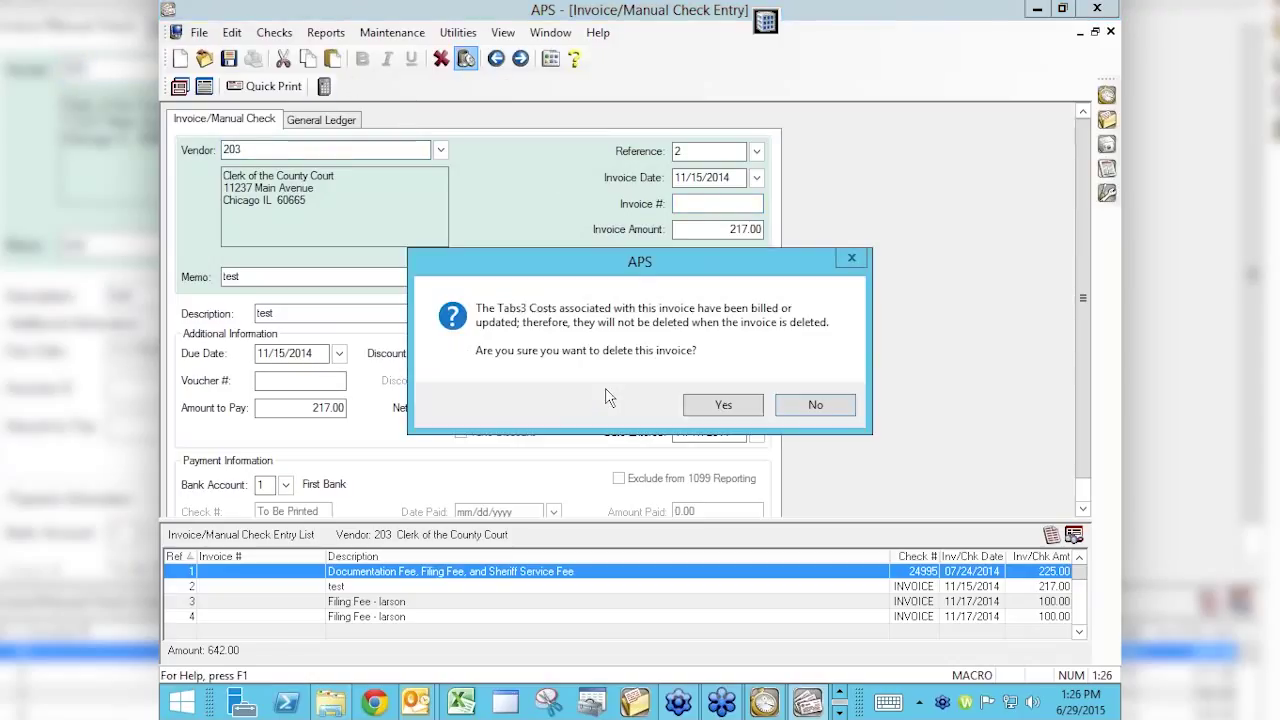
click(815, 410)
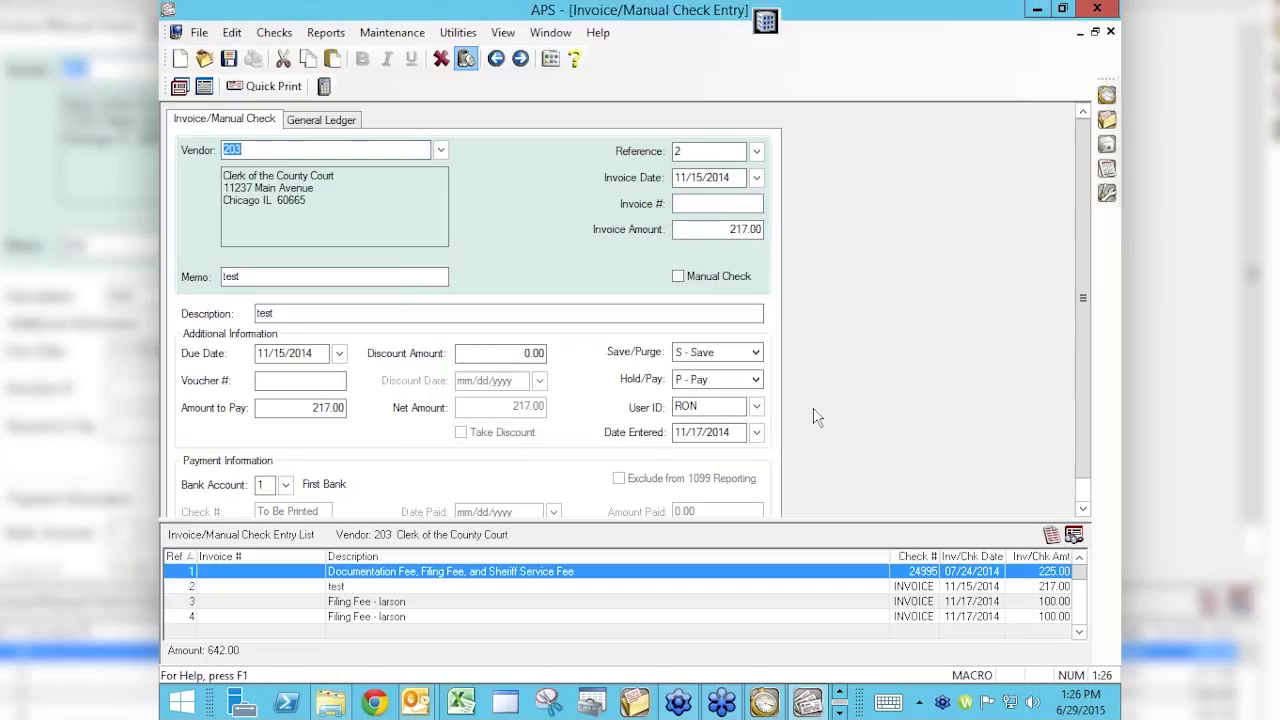
key(Escape)
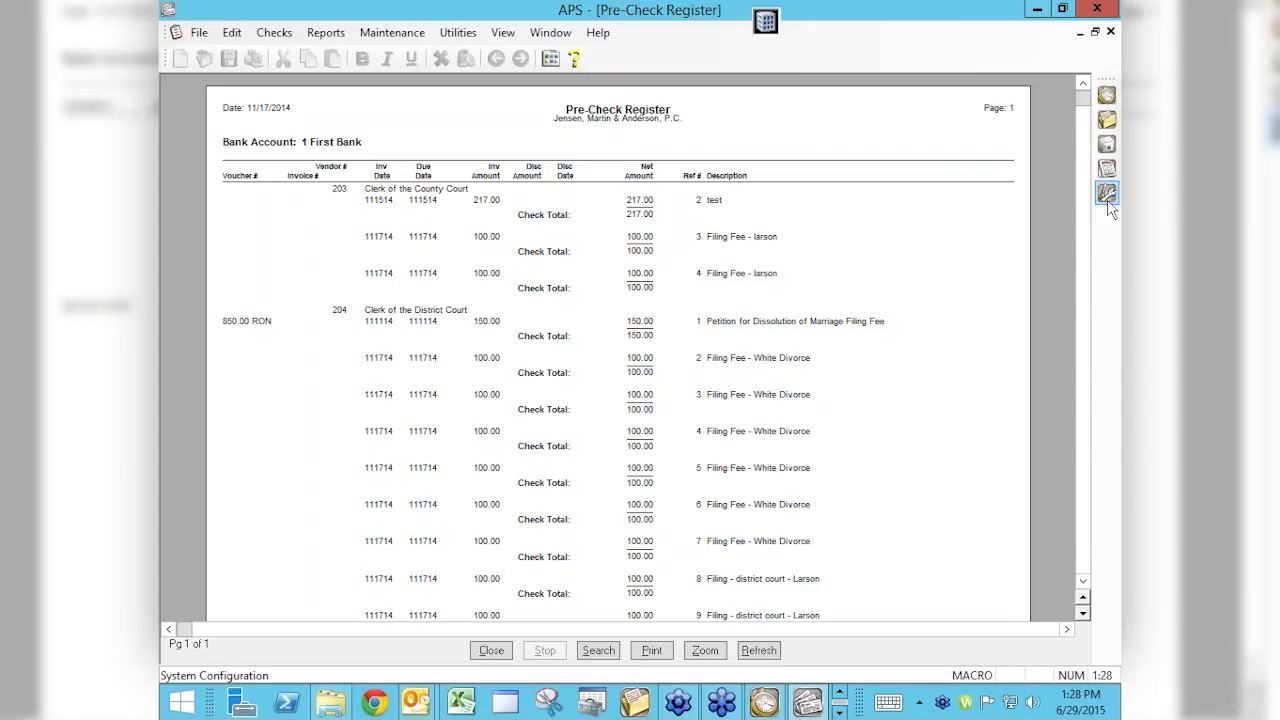
Step: Switch to Chrome, load attorneycomputersystems.com, and open its Tabs3 Virtual User Group Meetings video page
click(1107, 194)
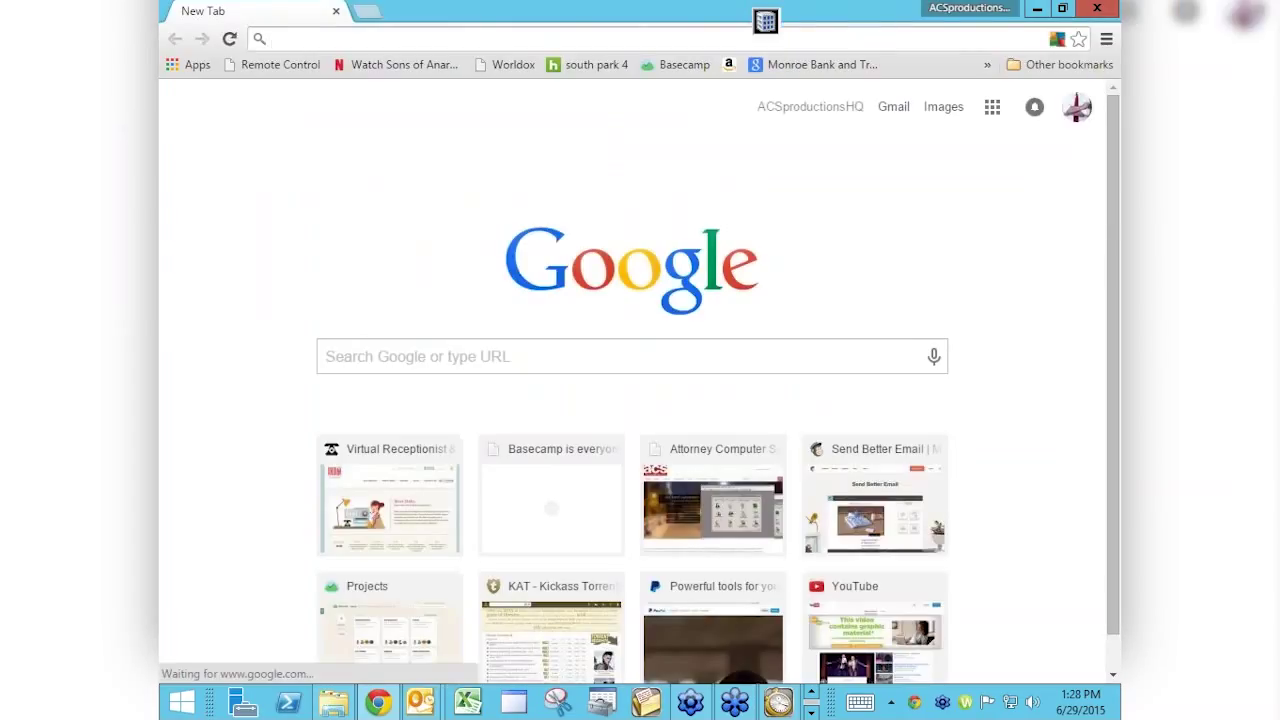
text(attorneycomputersystems.com)
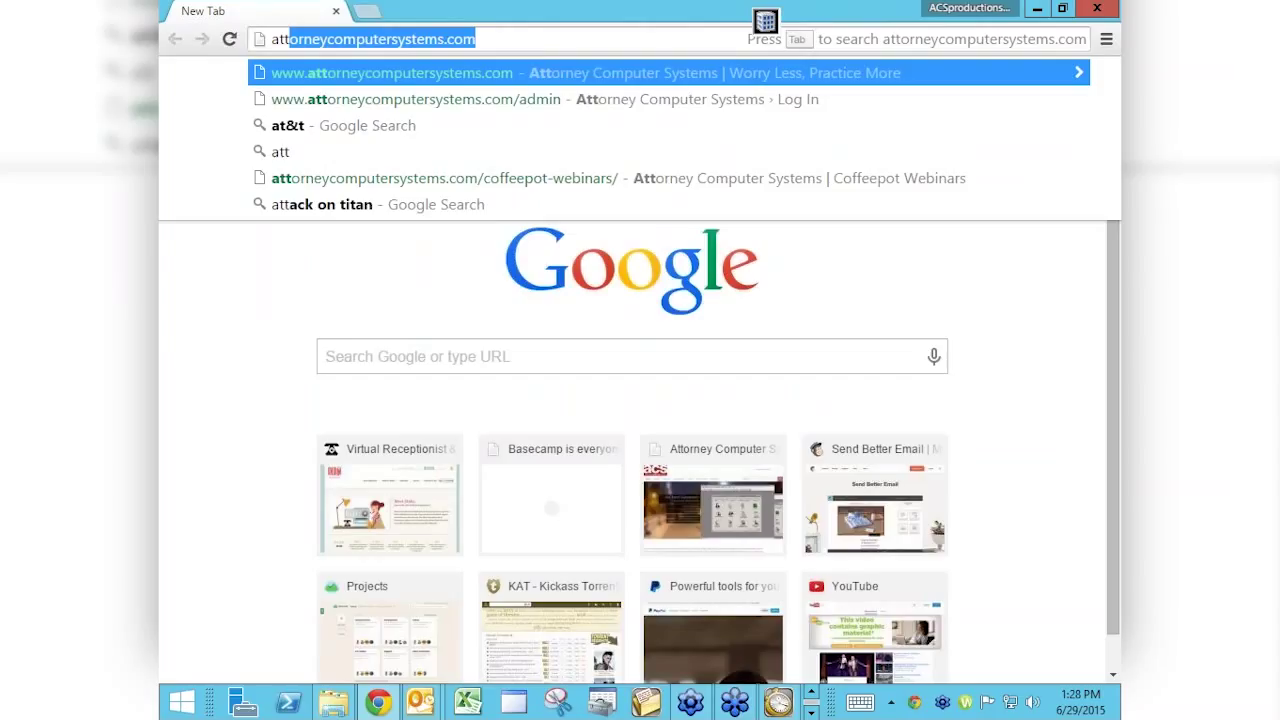
key(Return)
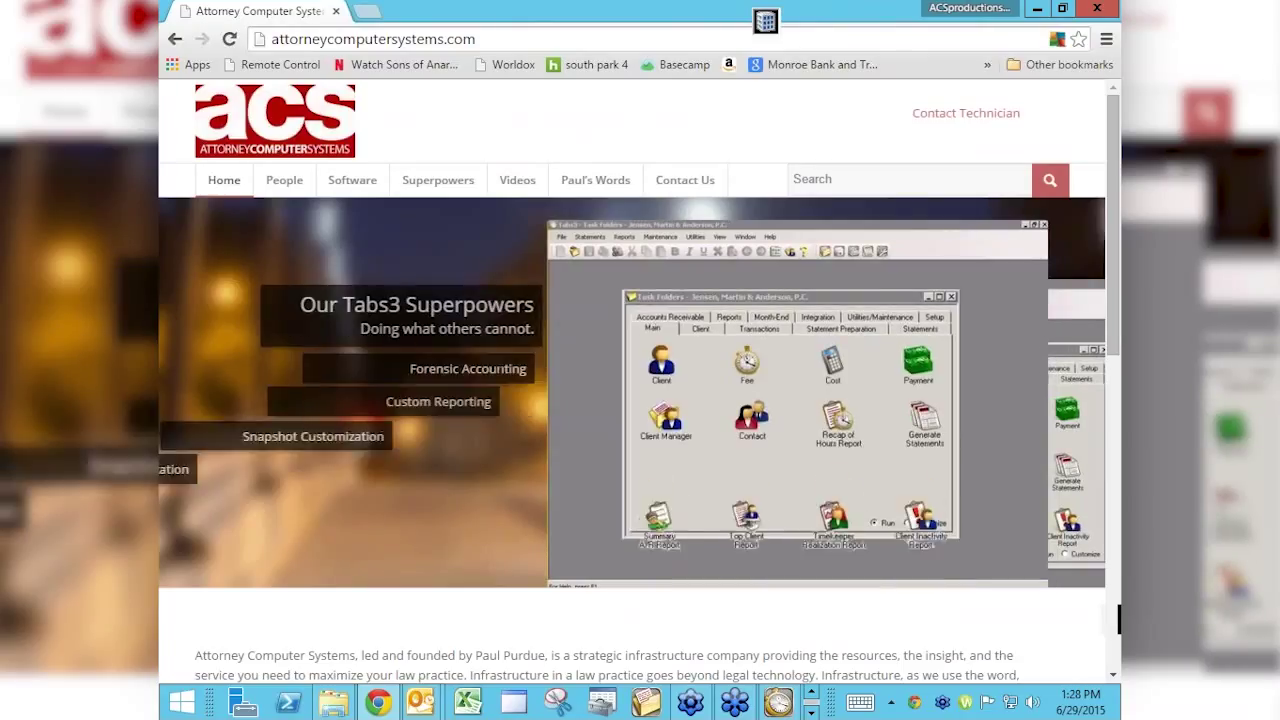
mouse_move(511, 183)
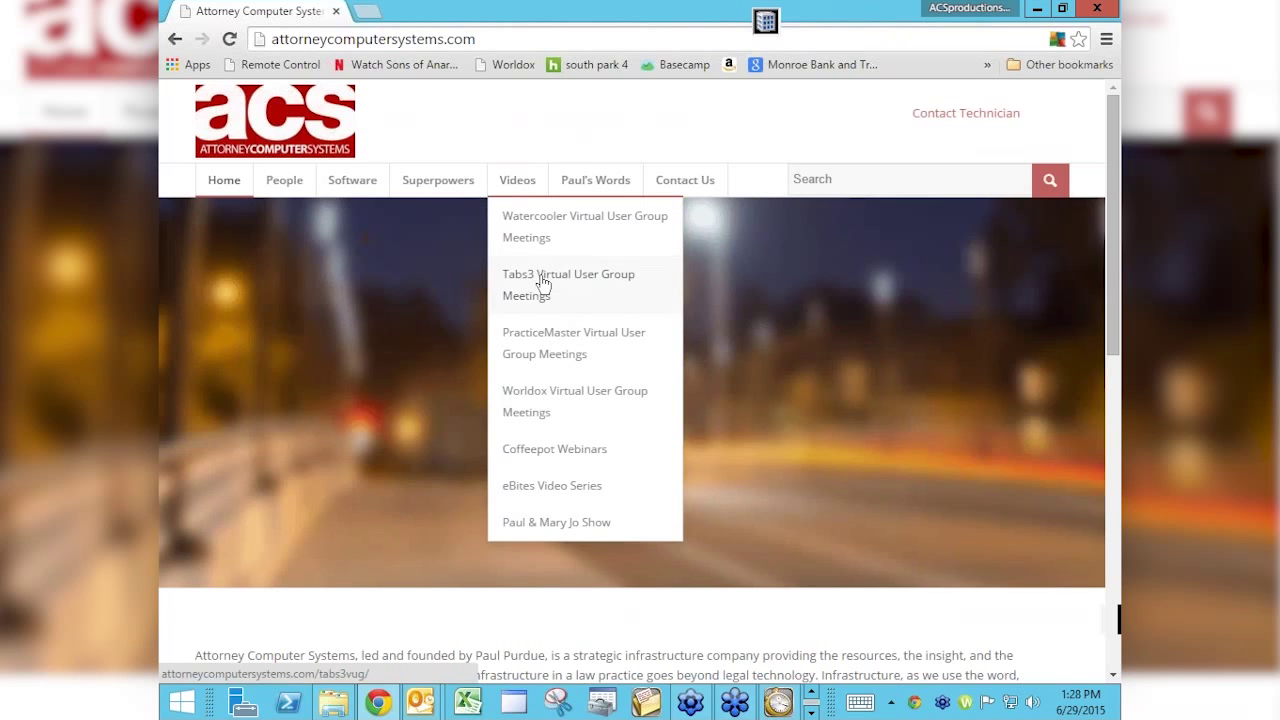
click(543, 285)
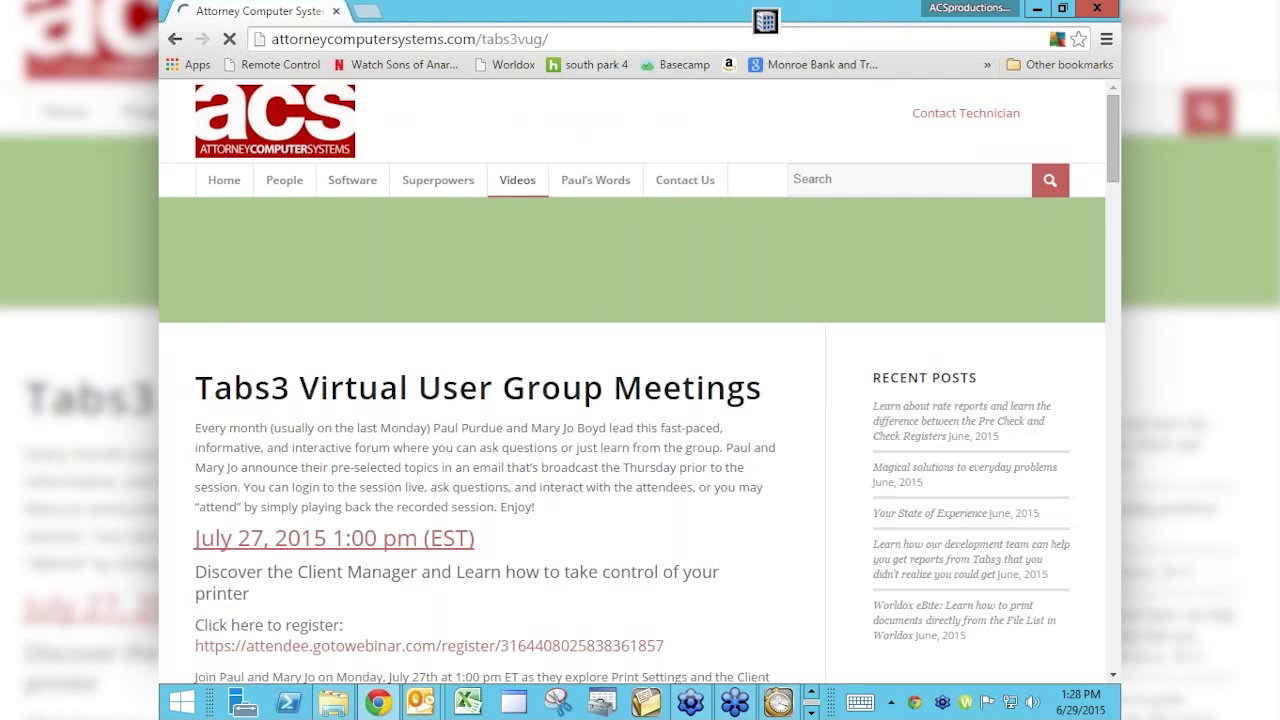
Step: Review the July 27, 2015 meeting announcement and the listed June and May 2015 Tabs3 user group sessions
scroll(630, 450, down, 1)
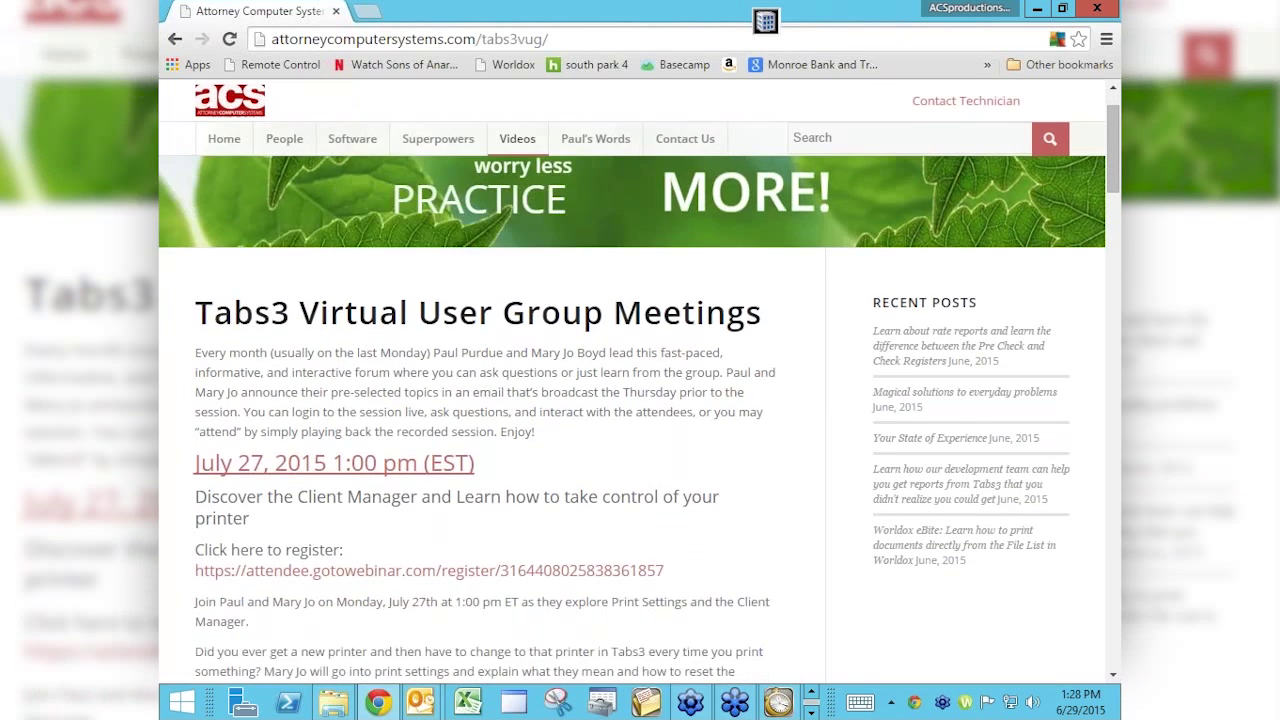
scroll(480, 450, down, 2)
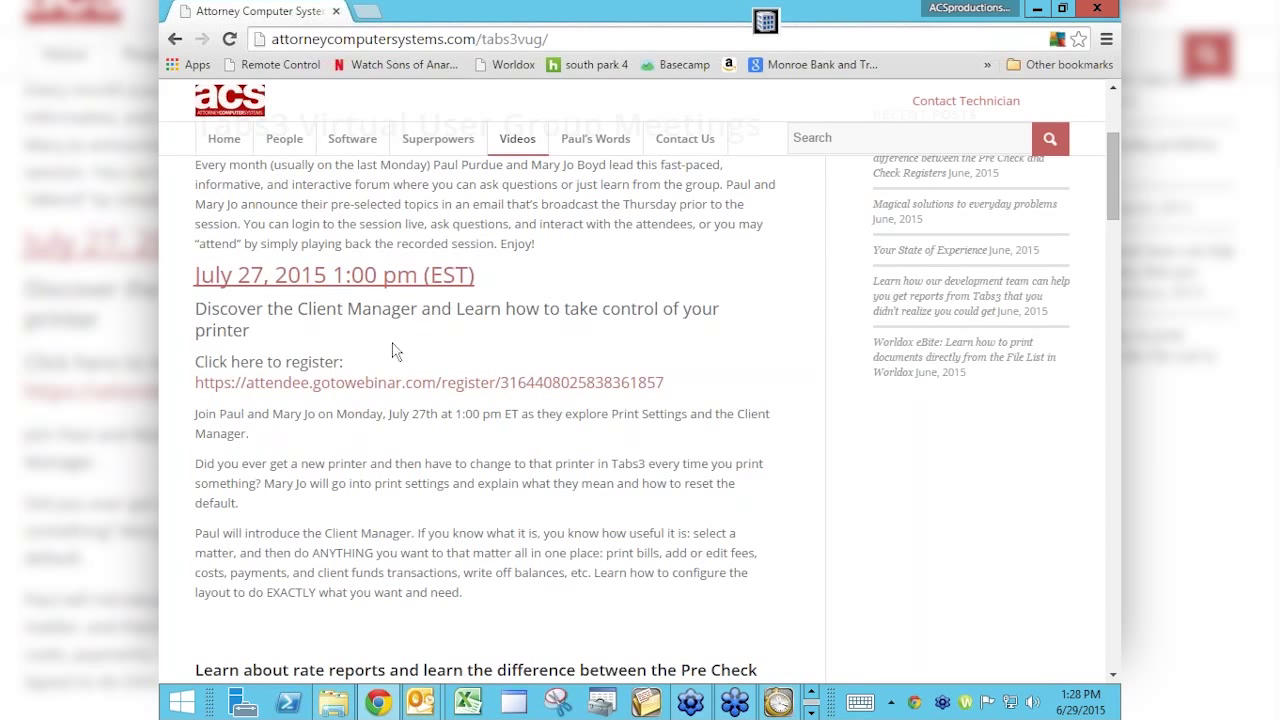
scroll(645, 518, down, 5)
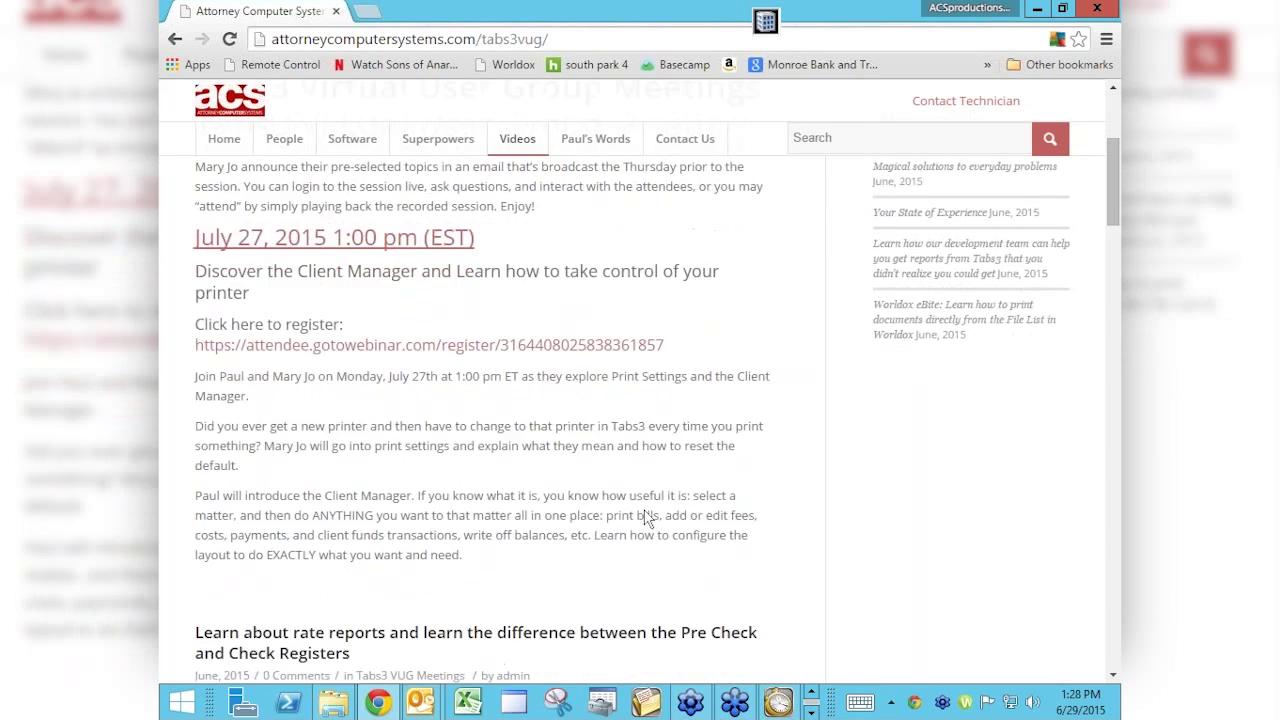
scroll(490, 410, down, 1)
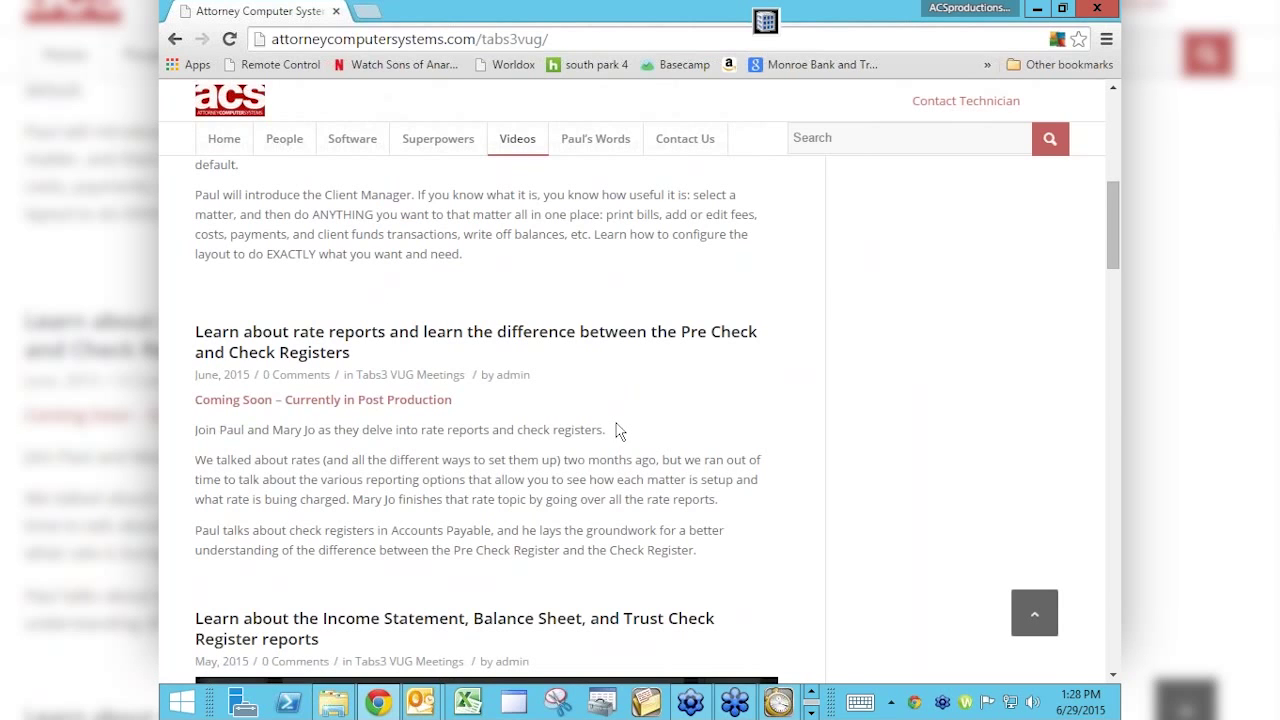
scroll(616, 430, down, 3)
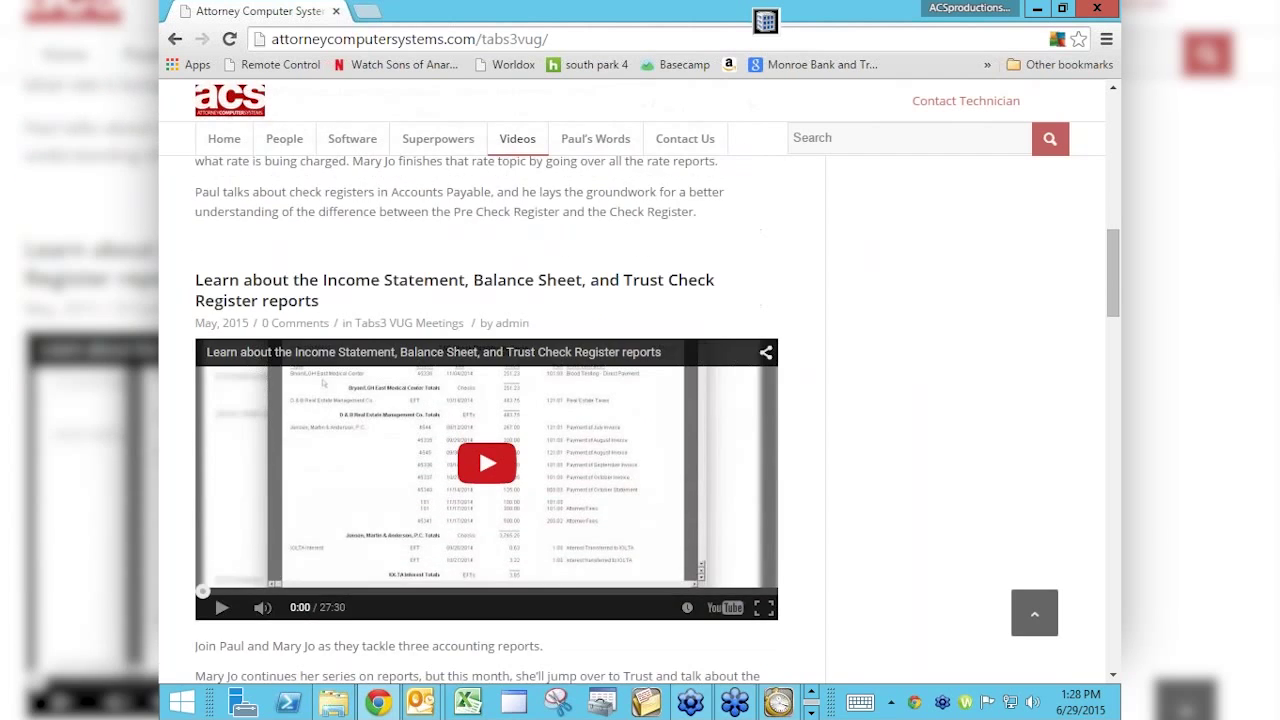
scroll(486, 400, down, 1)
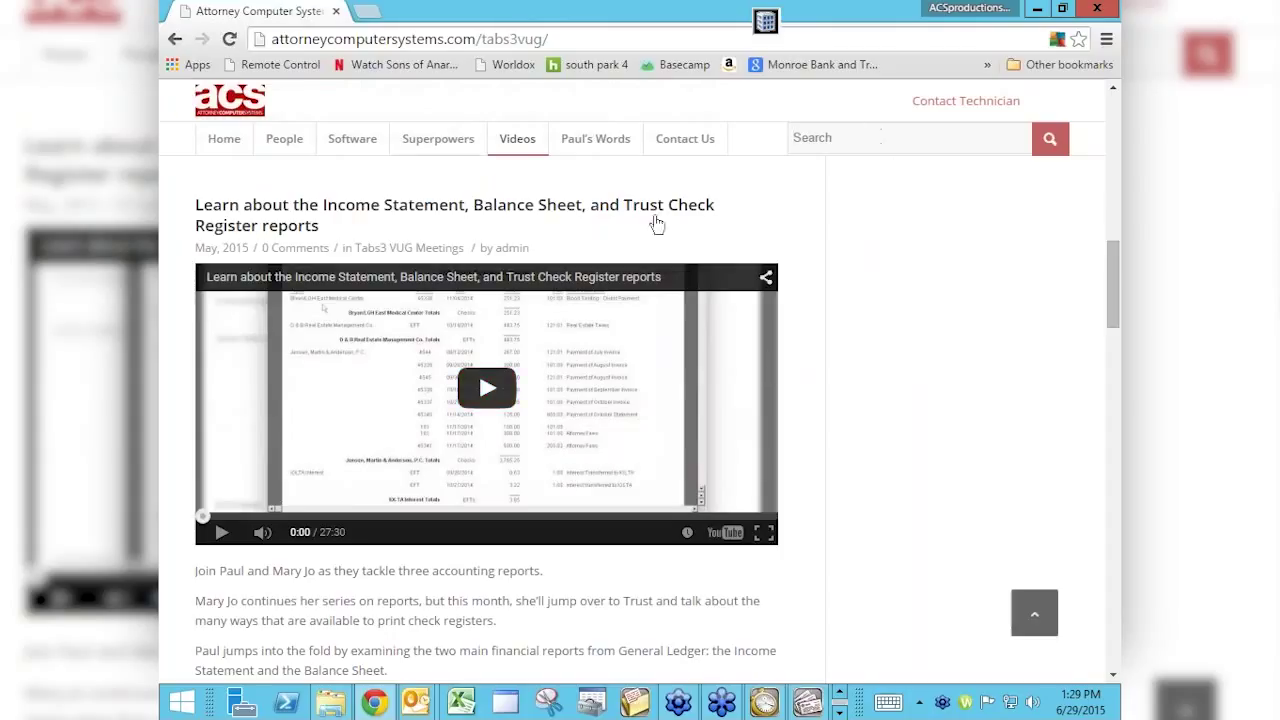
scroll(891, 465, down, 4)
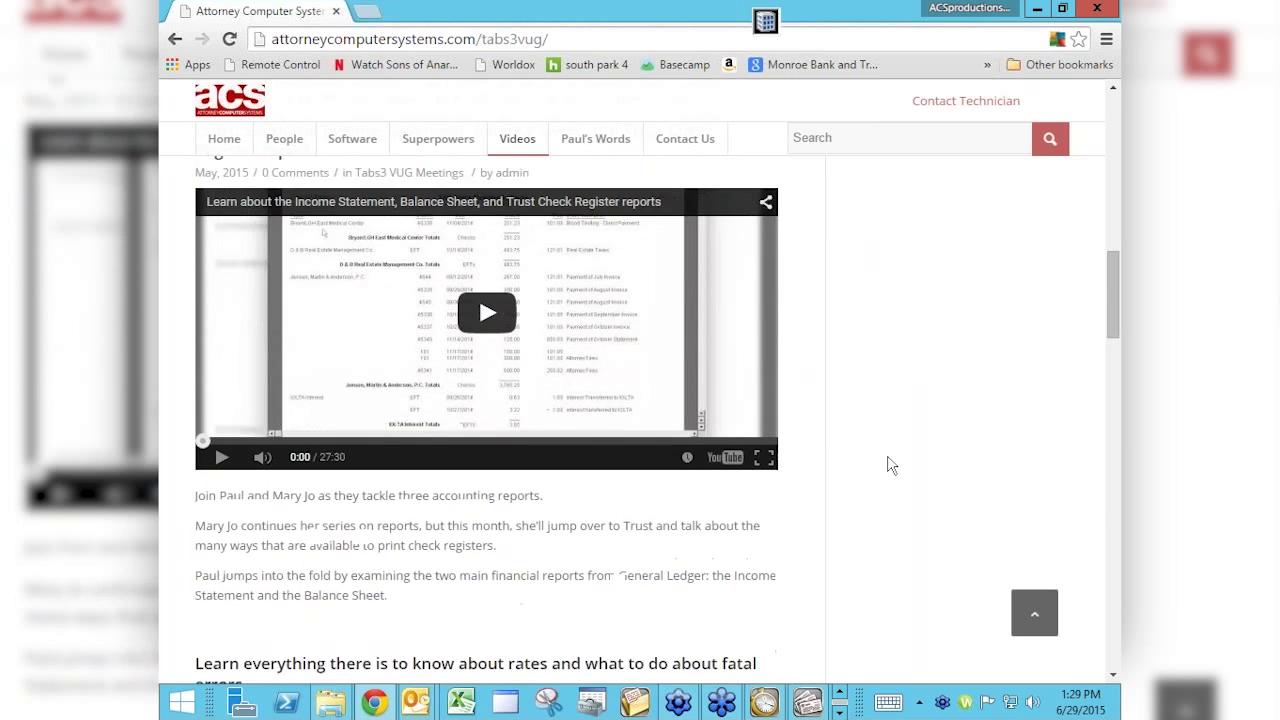